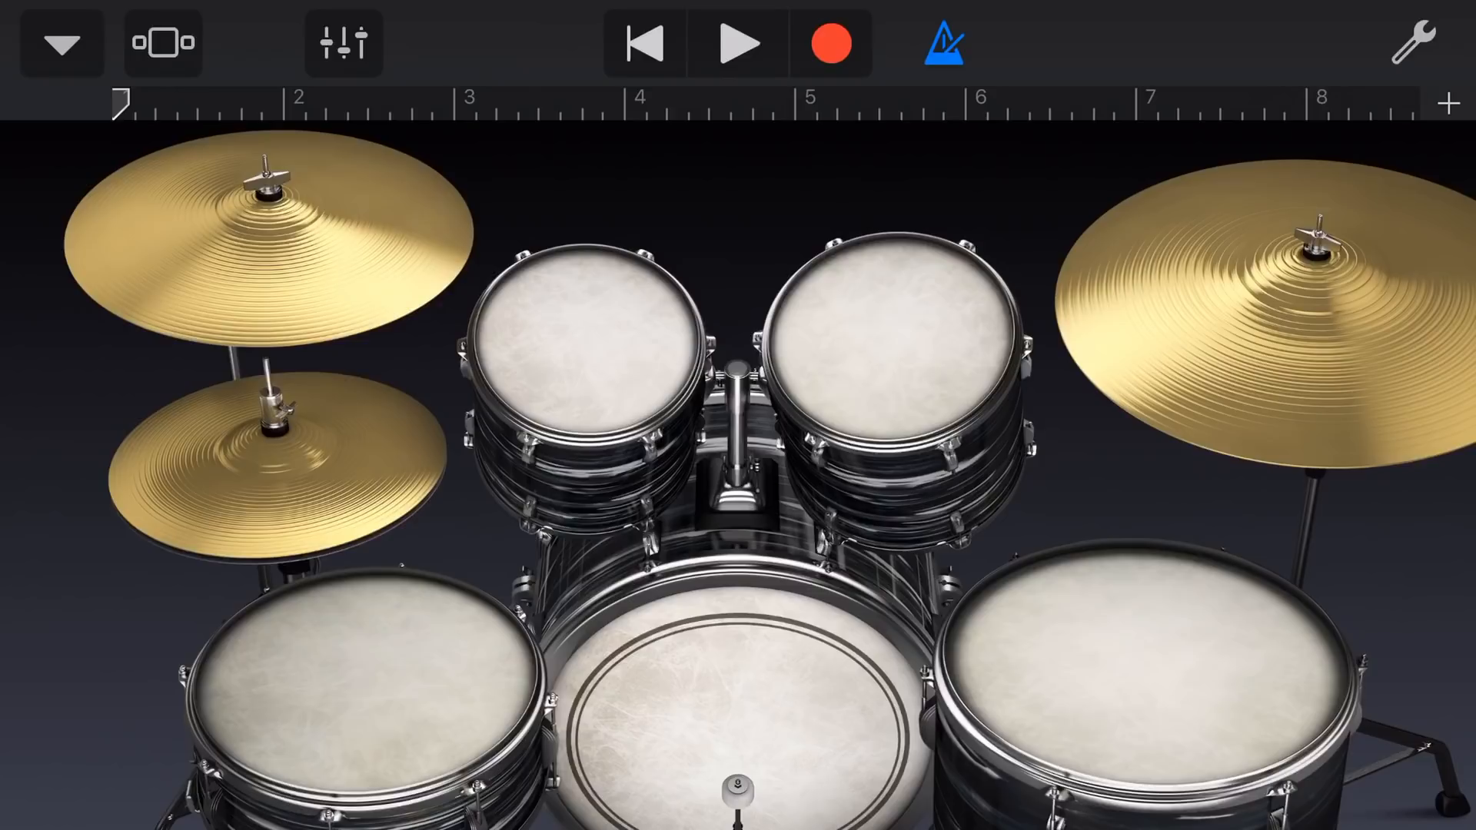
- Set Velocity Sensitivity to Off in the drum track's Track Settings
left_click(342, 44)
left_click(315, 212)
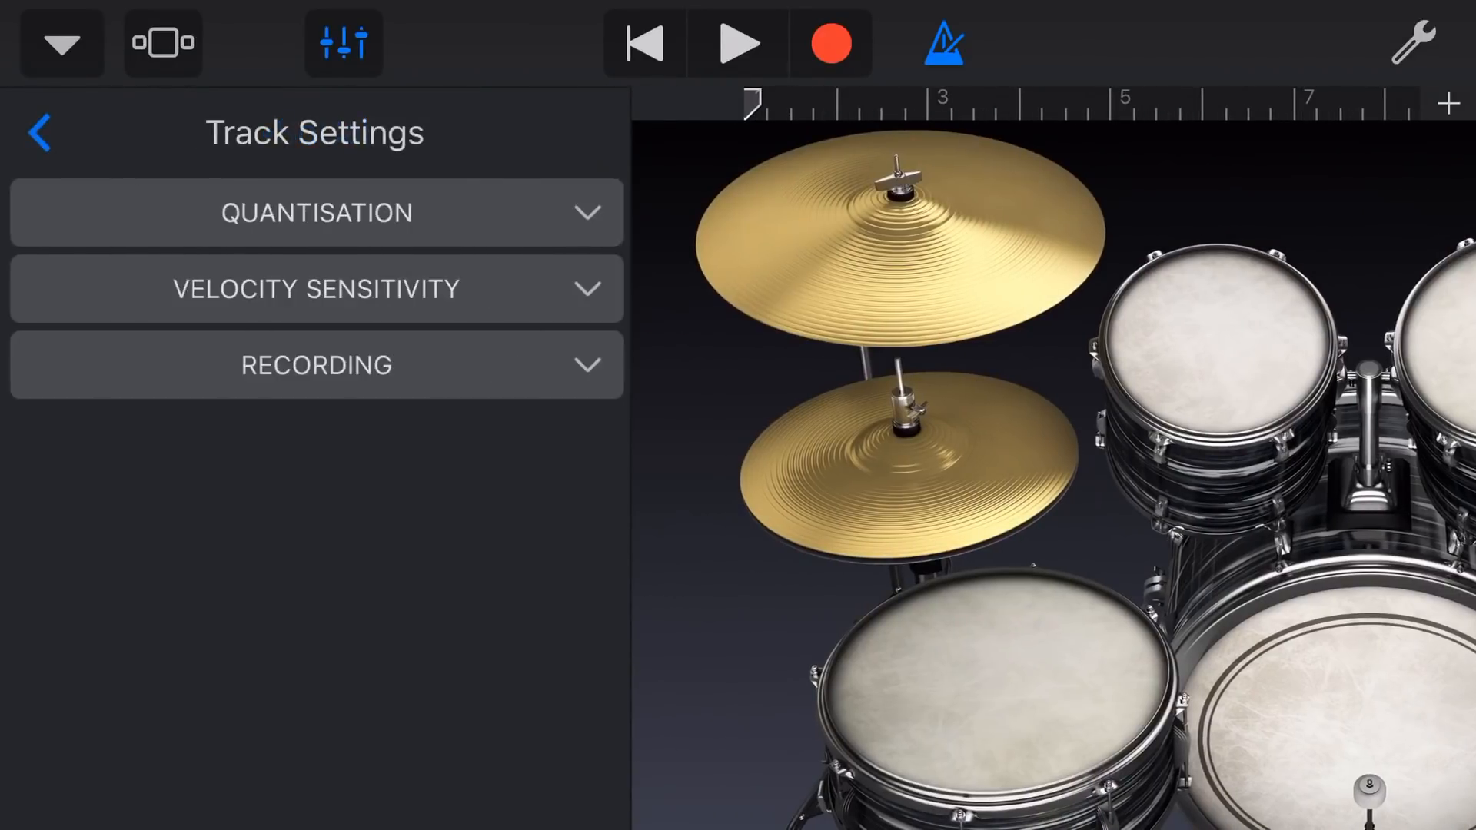
left_click(314, 288)
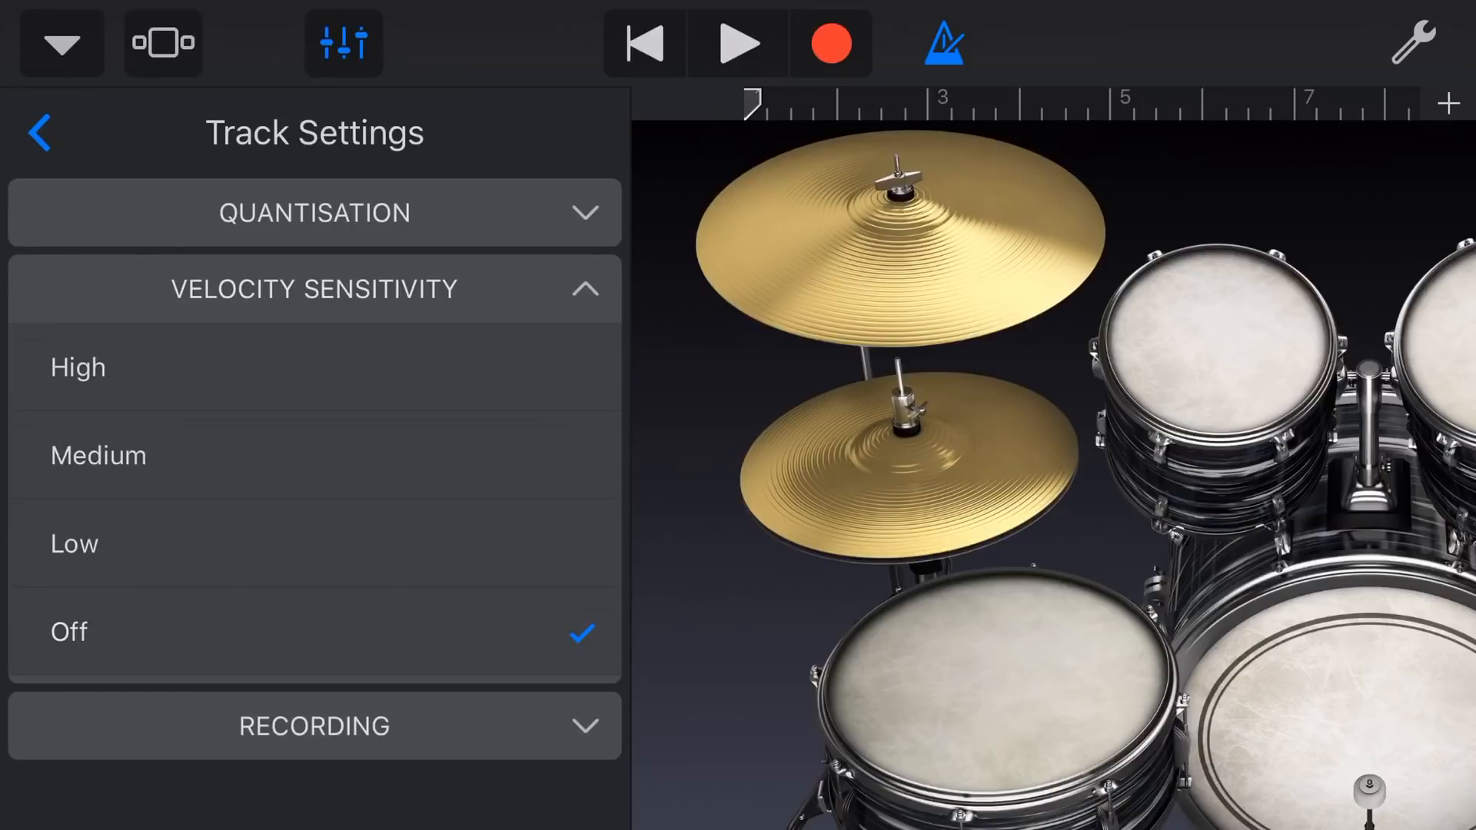
left_click(315, 288)
left_click(39, 133)
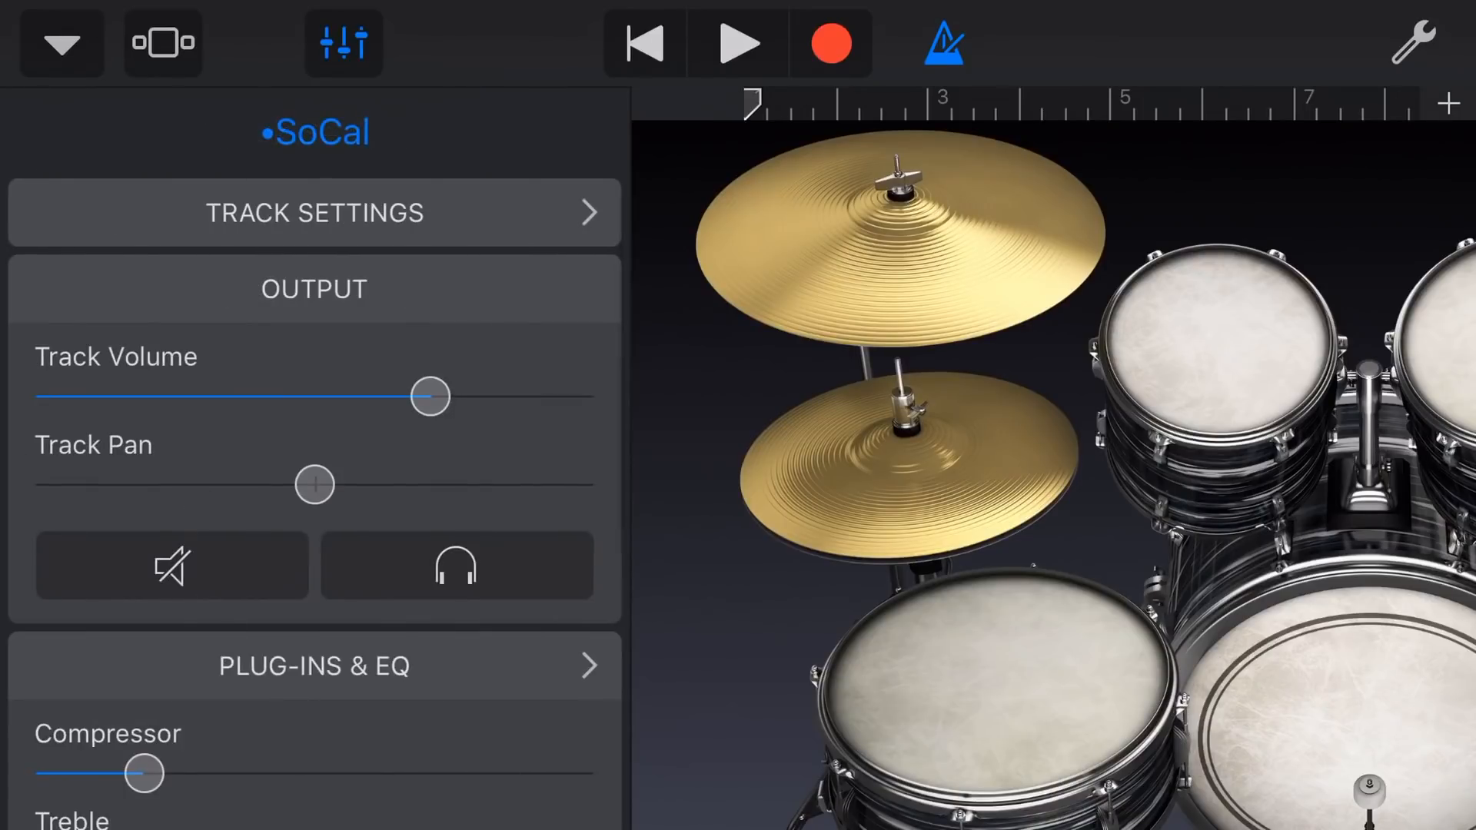
left_click(344, 42)
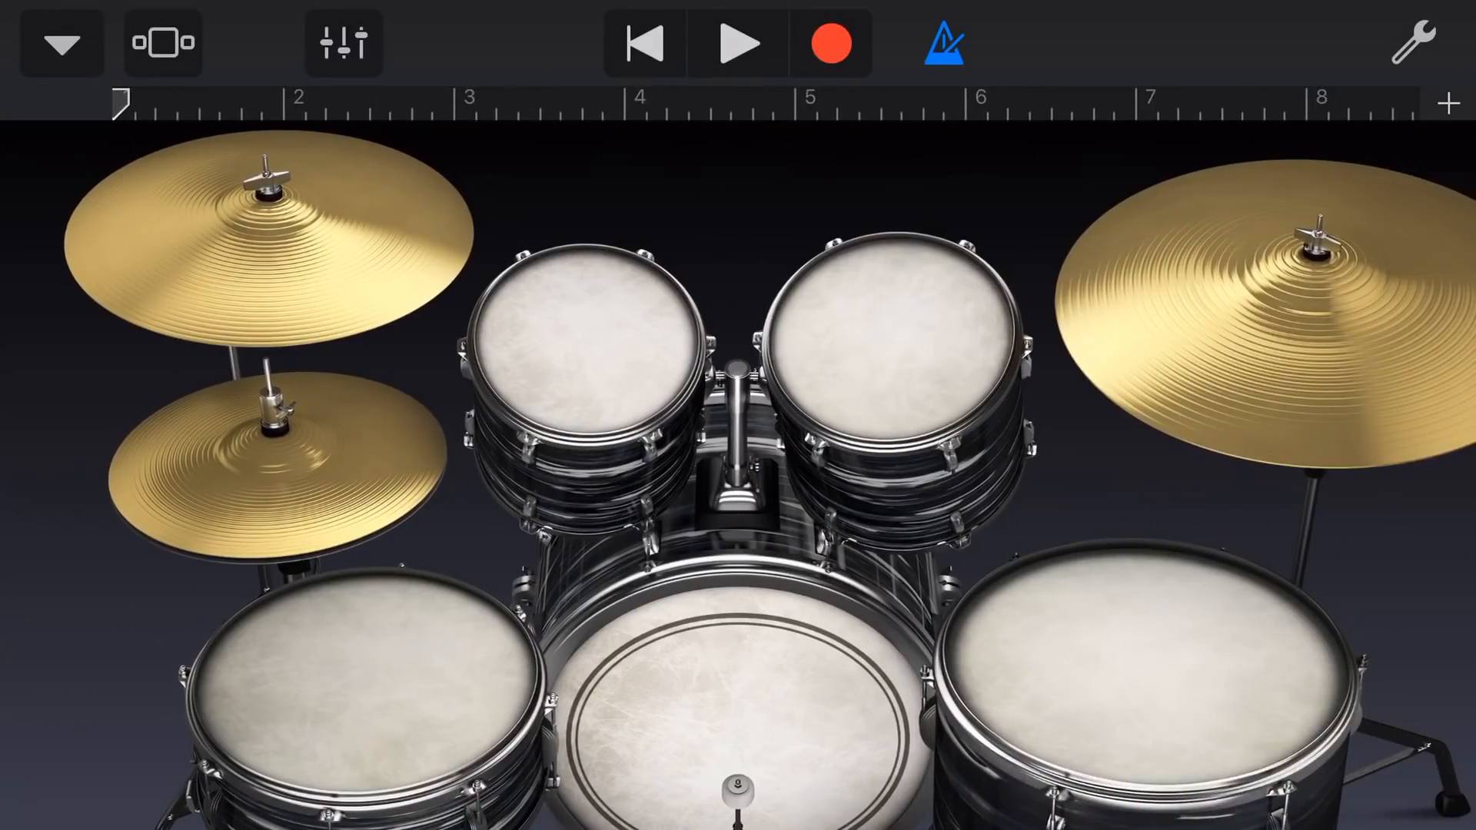
- Raise the song tempo from 110 to 140 in the song settings
left_click(1413, 43)
left_click(980, 623)
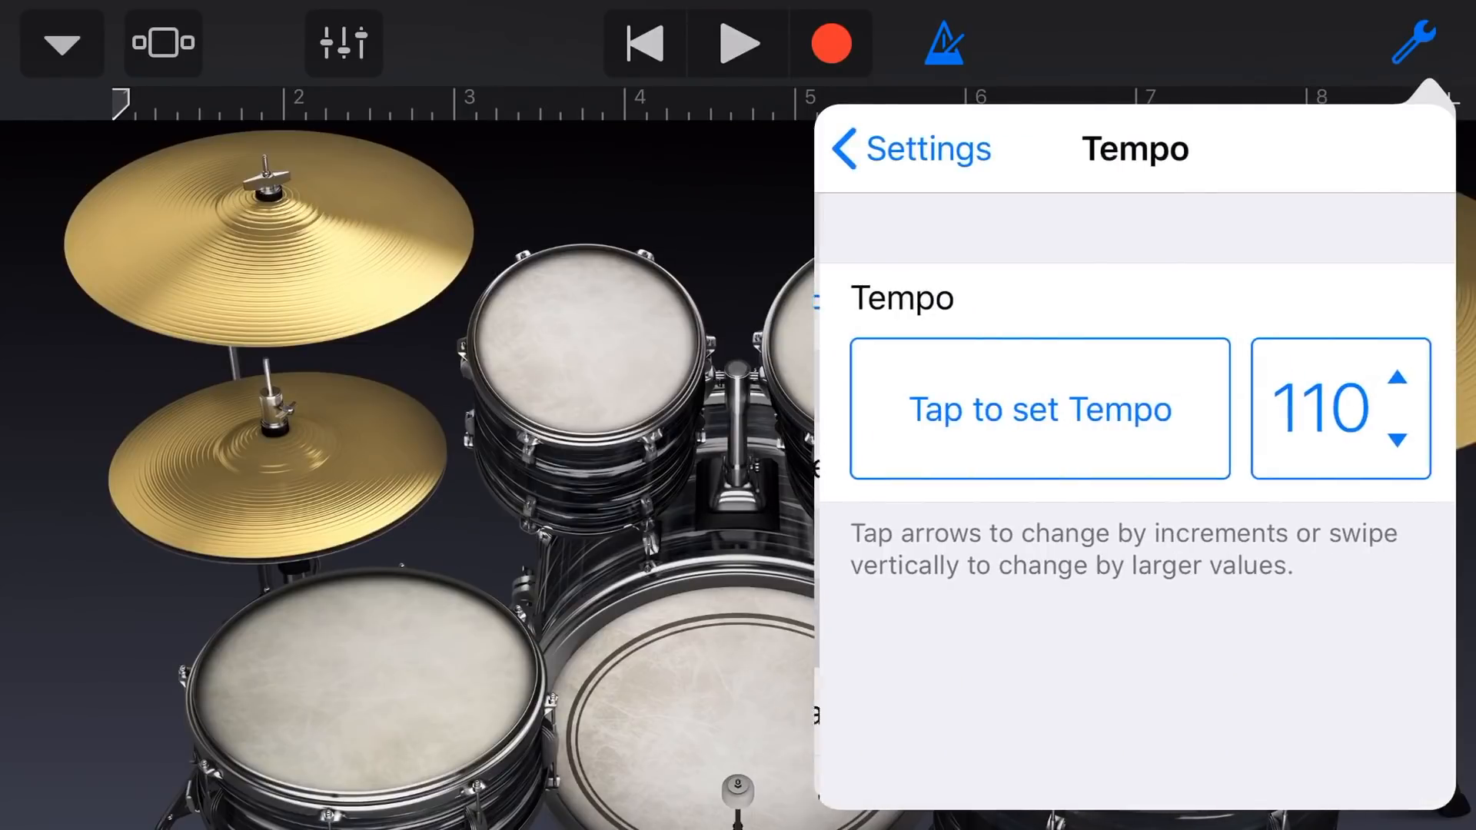
left_click_drag(1314, 450, 1315, 346)
left_click(1392, 377)
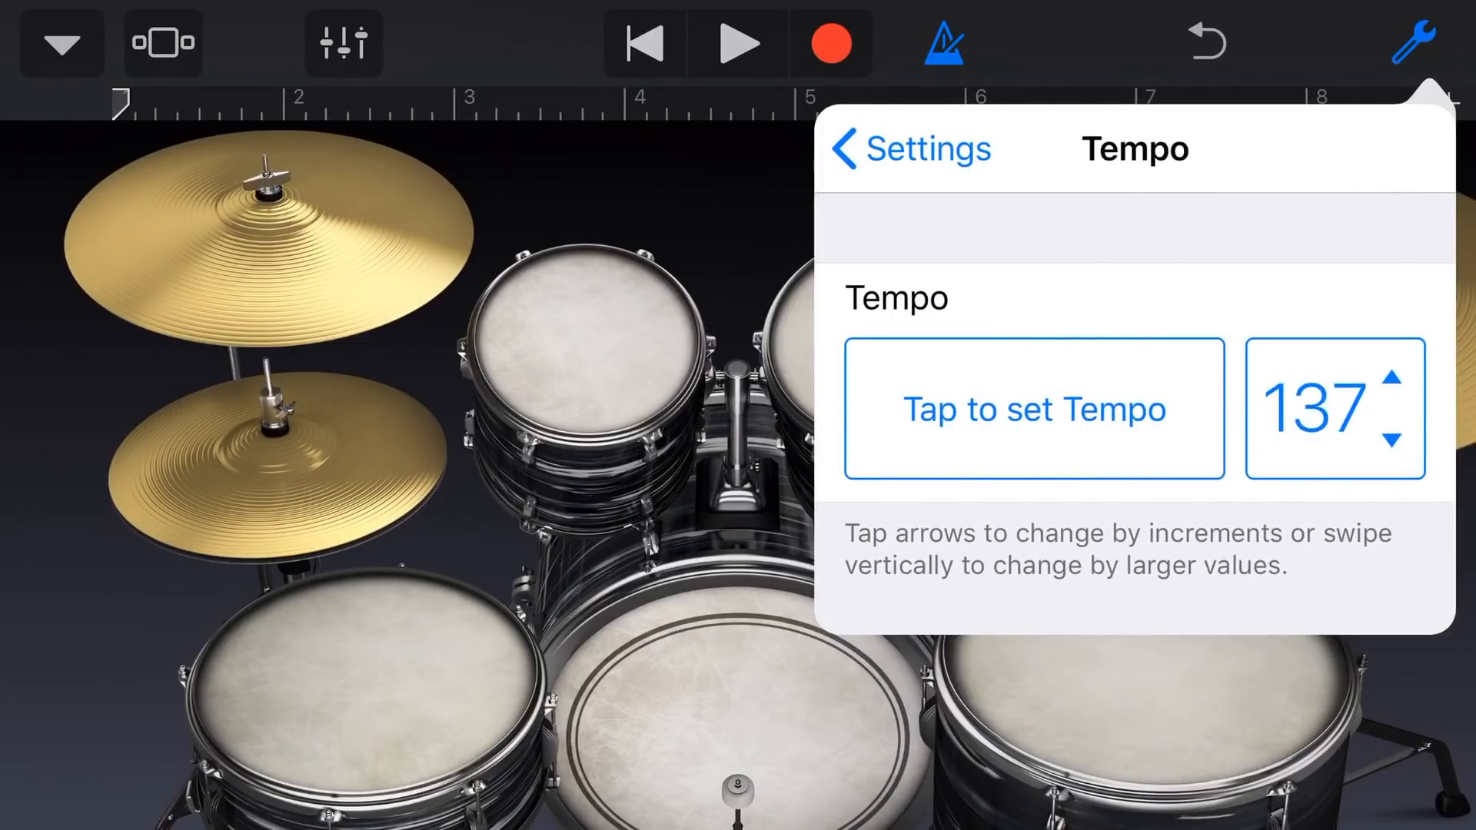
left_click(1393, 377)
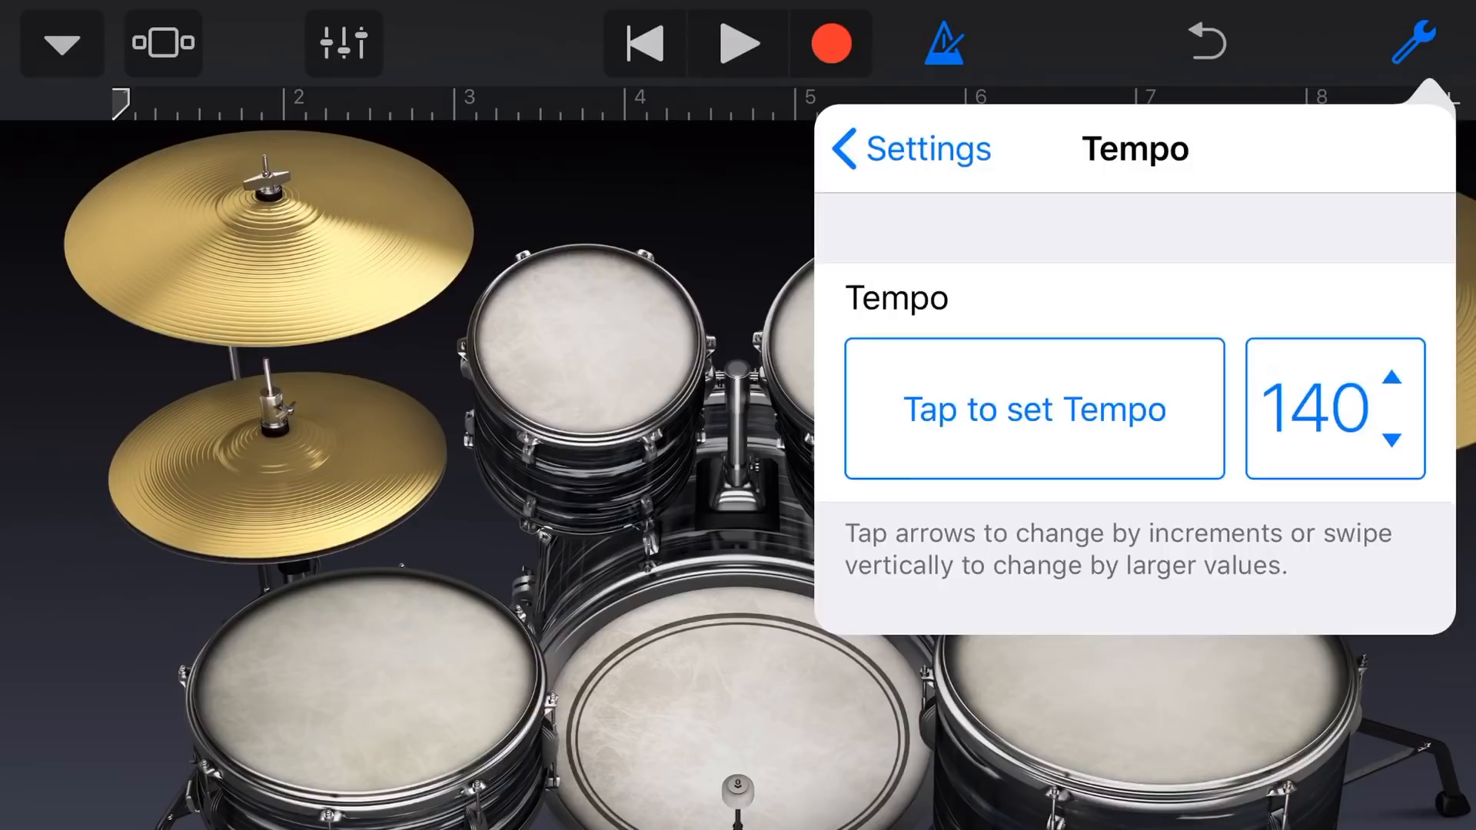
left_click(1415, 43)
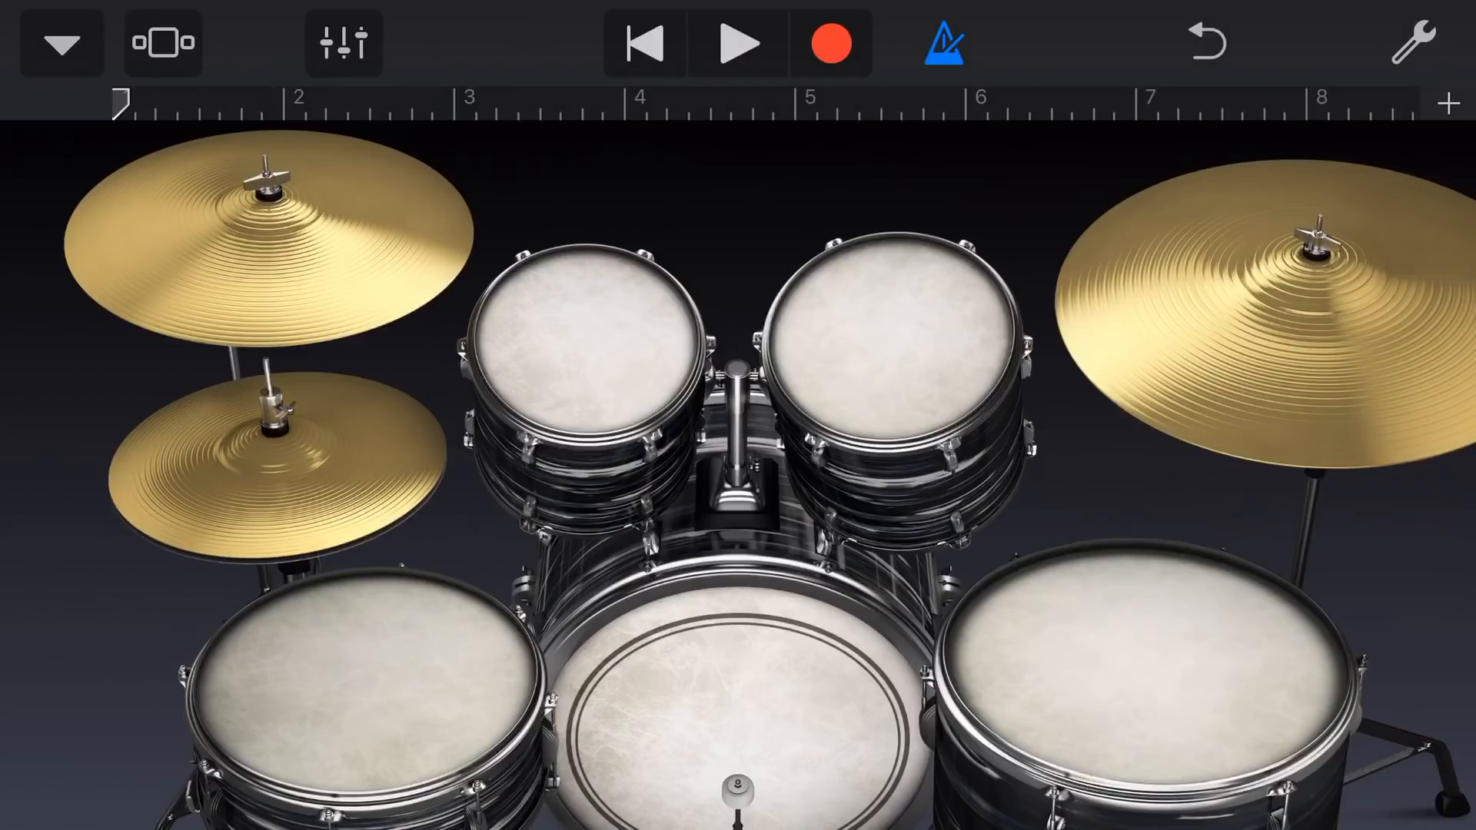
- Record a five-bar SoCal drum take and view its green region in Tracks view
left_click(831, 43)
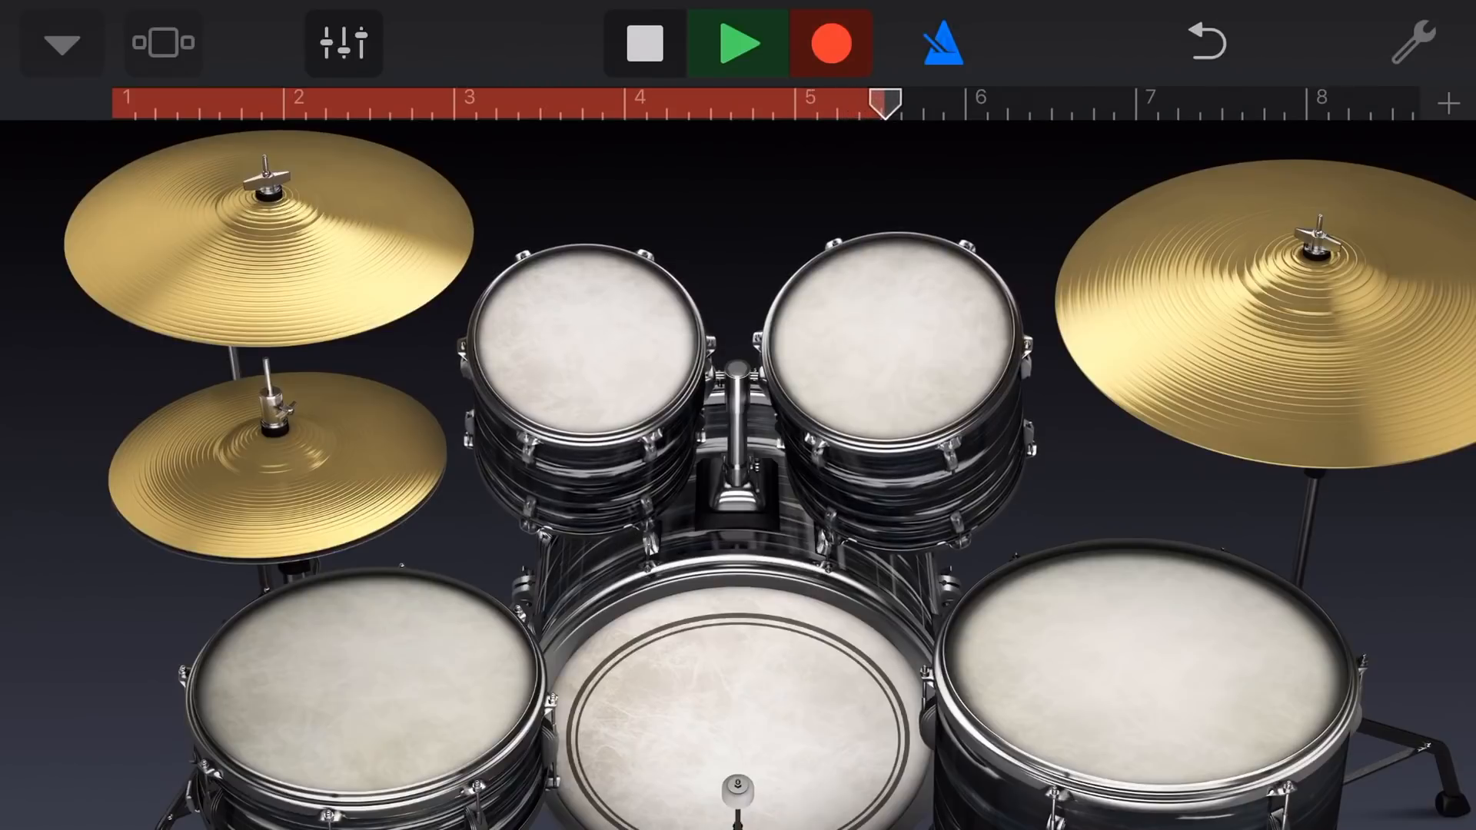
left_click(645, 44)
left_click(246, 43)
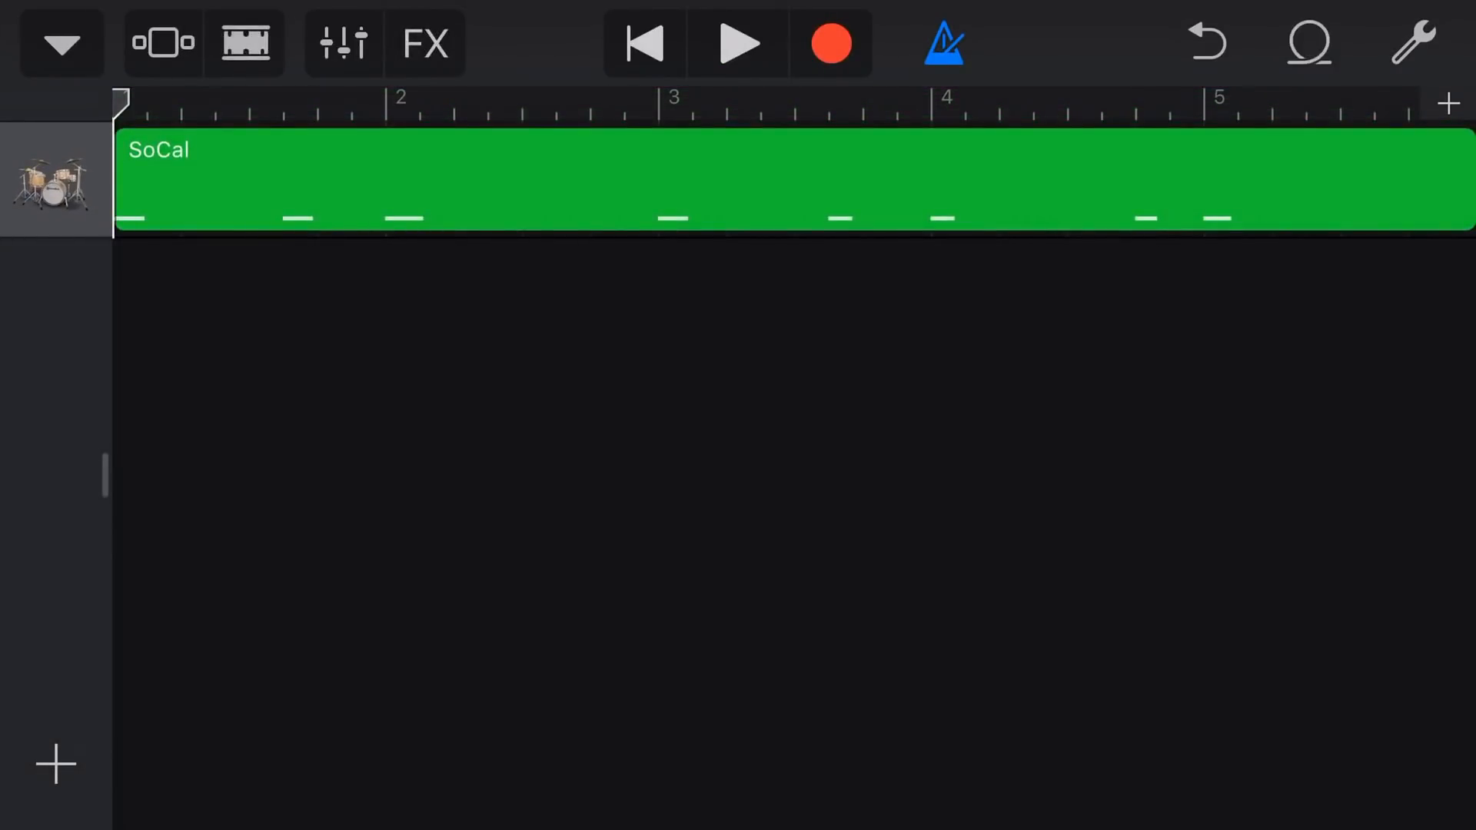
- Duplicate the drum track twice so three drum tracks sit stacked
left_click(52, 182)
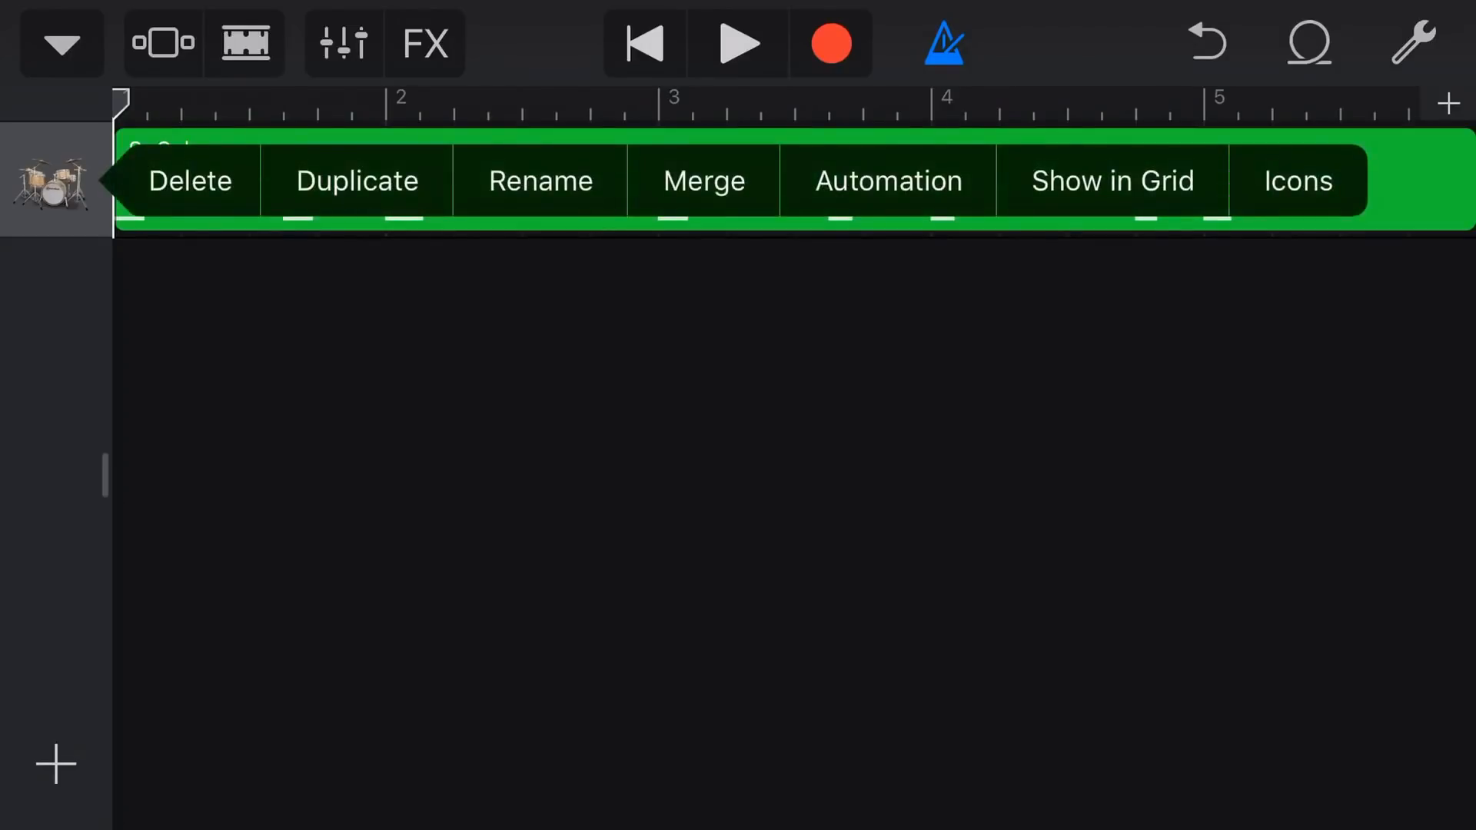
left_click(358, 181)
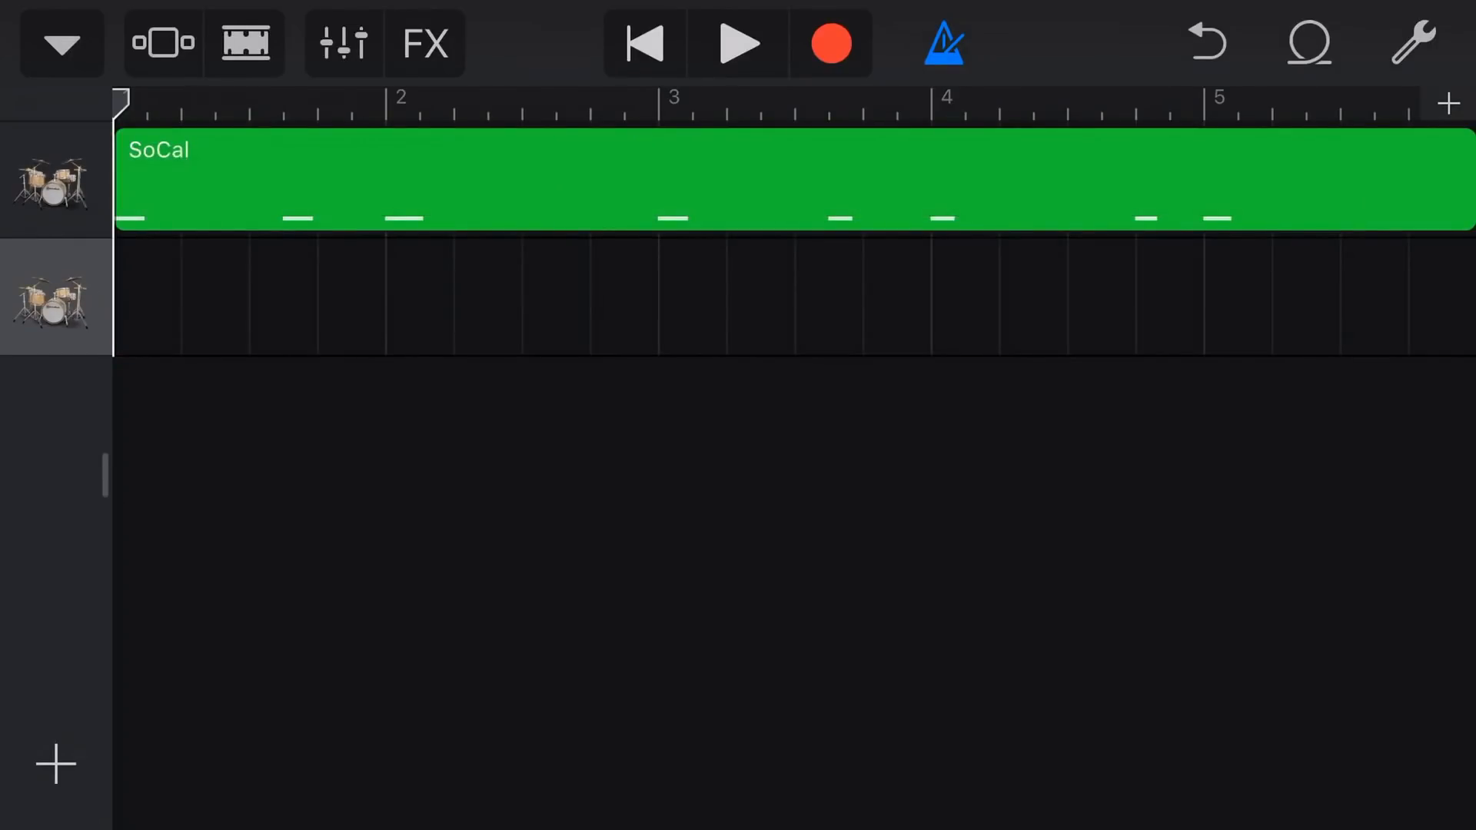
left_click(52, 300)
left_click(356, 300)
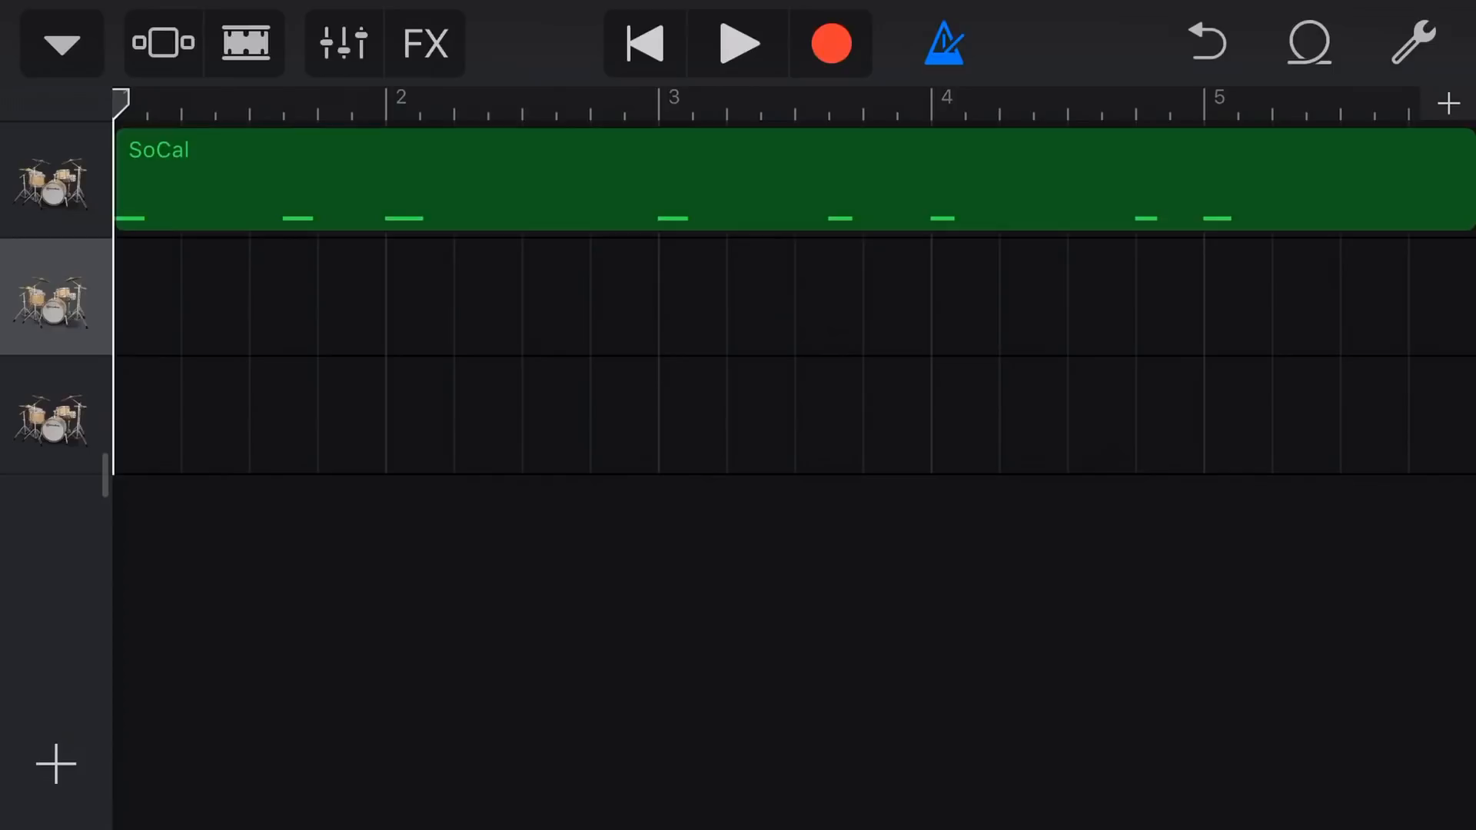
- Record a four-bar take of snare hits on the second drum track and return to Tracks view
key("r")
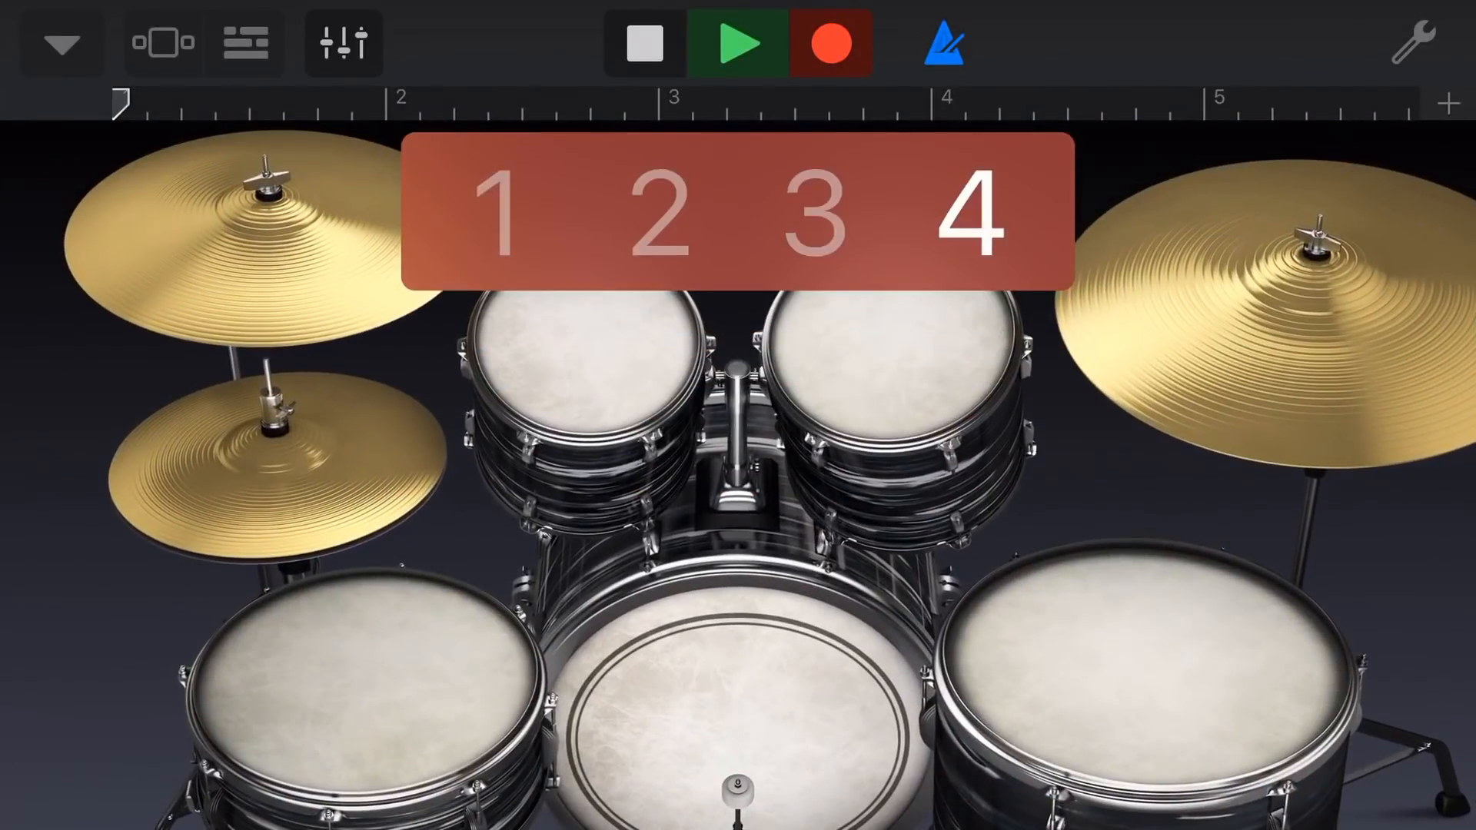
left_click(364, 682)
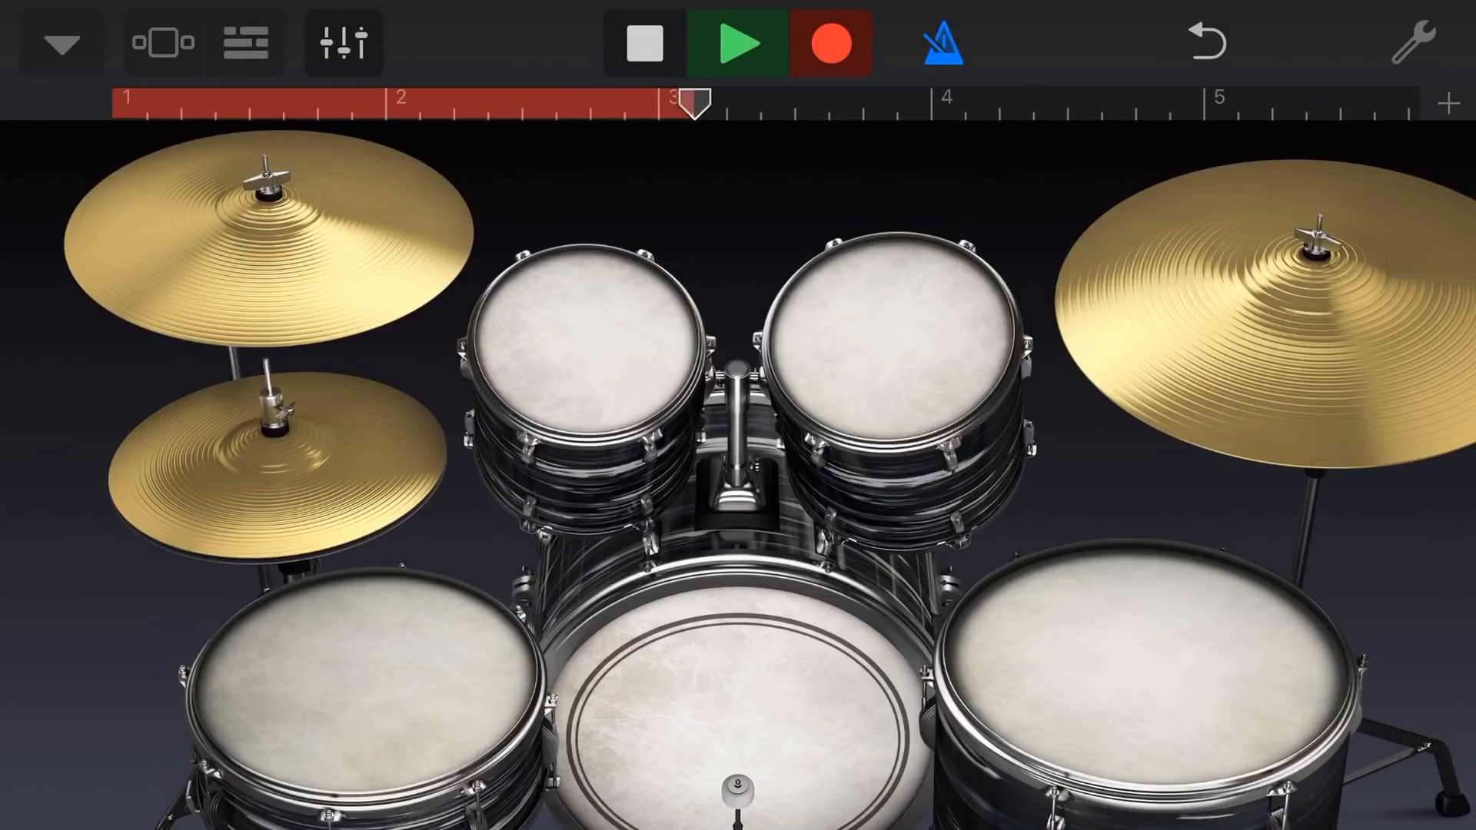
left_click(364, 681)
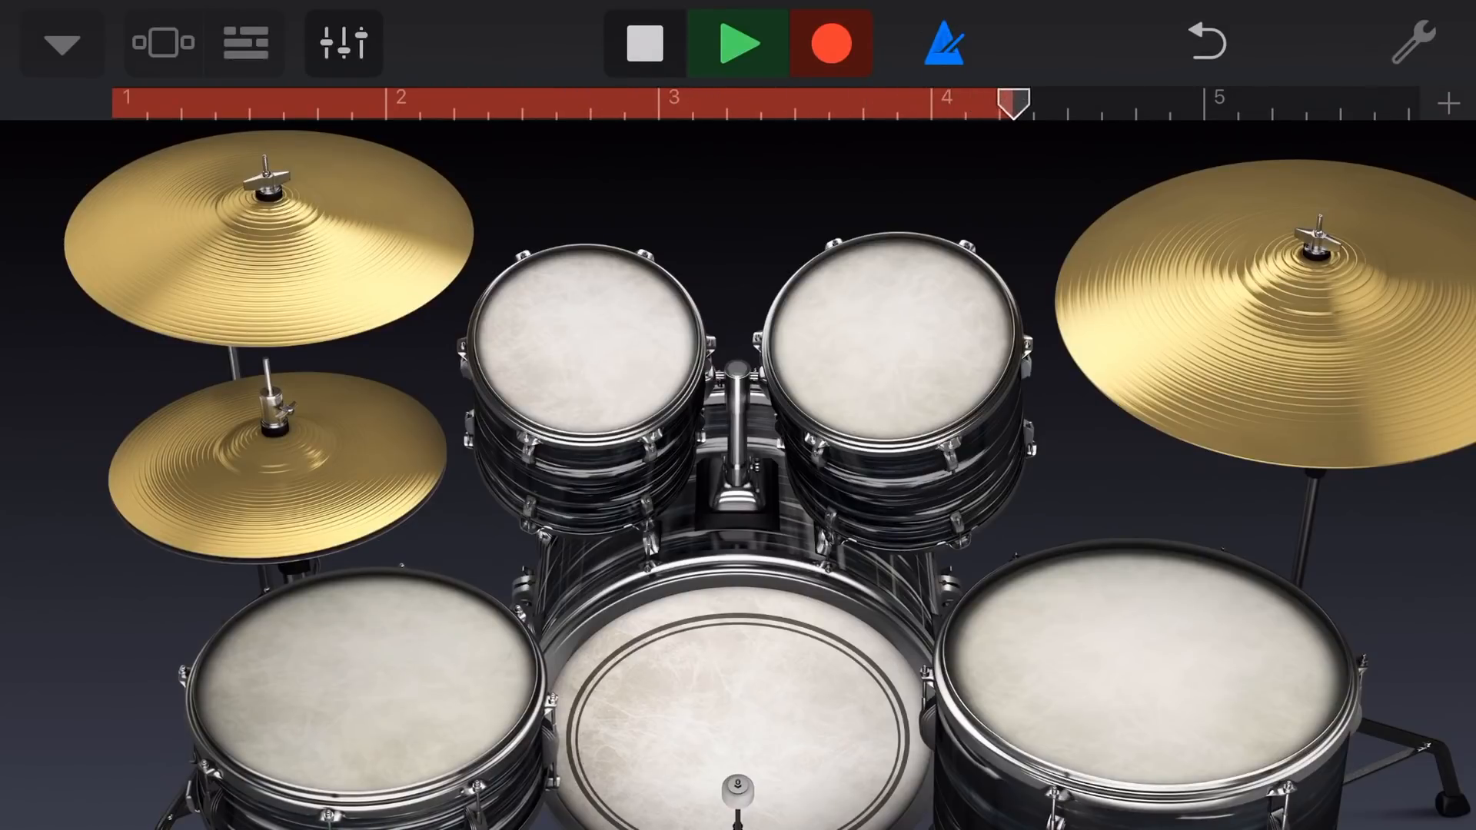
left_click(363, 680)
left_click(645, 44)
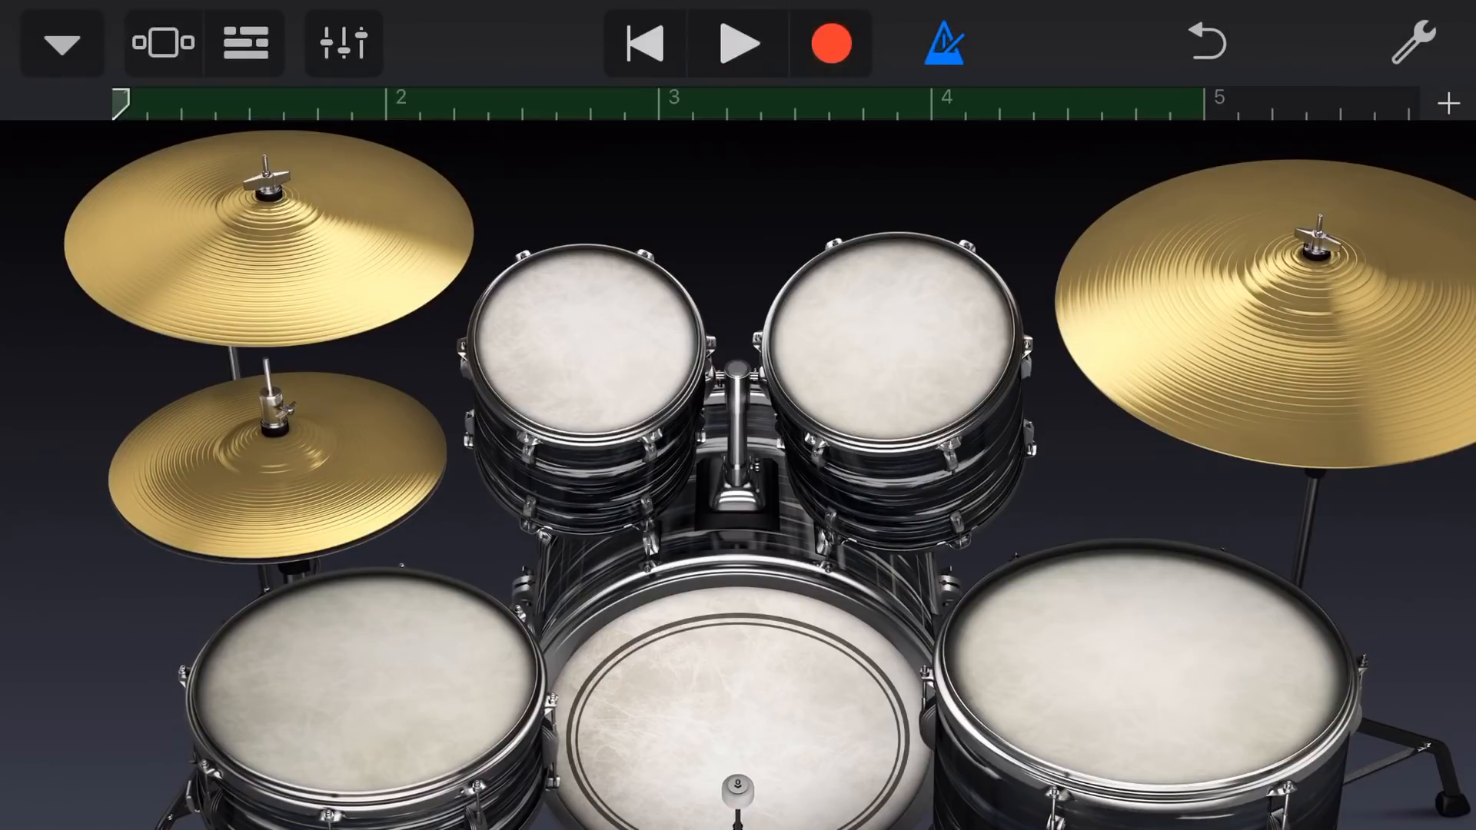
left_click(246, 43)
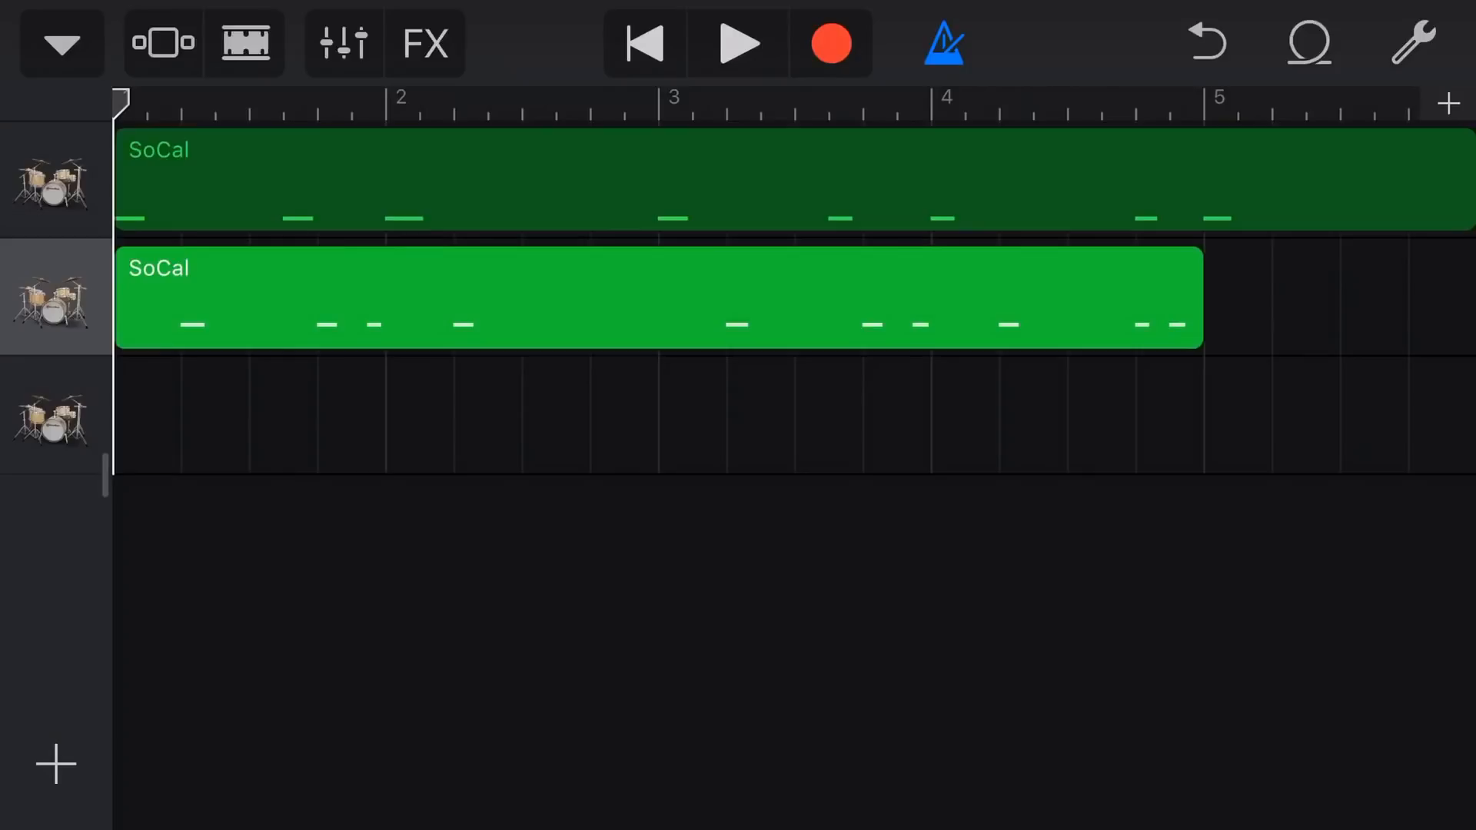
- Record a full-length hi-hat-style take on the third drum track and return to Tracks view
left_click(53, 416)
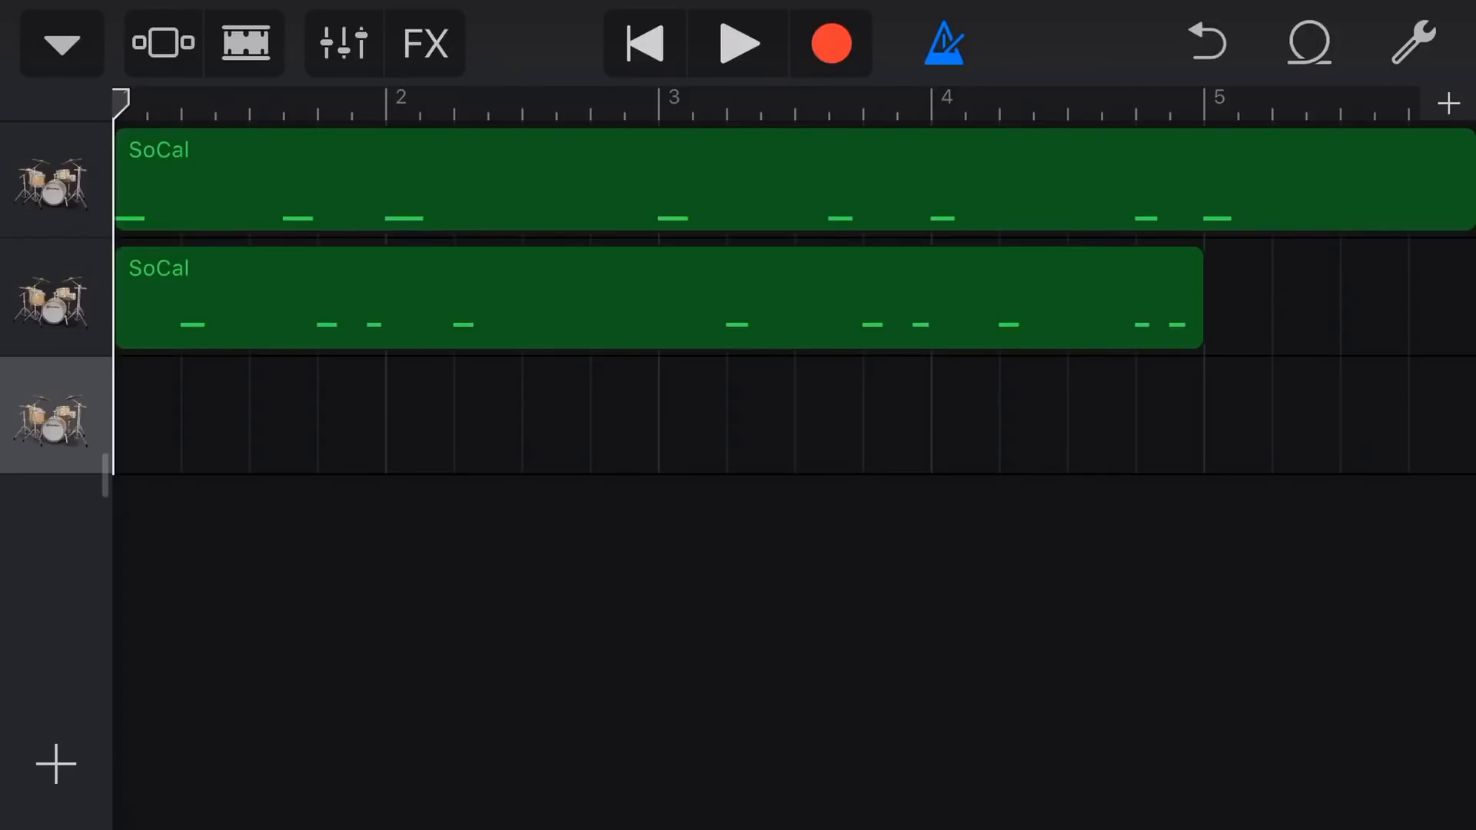
left_click(831, 44)
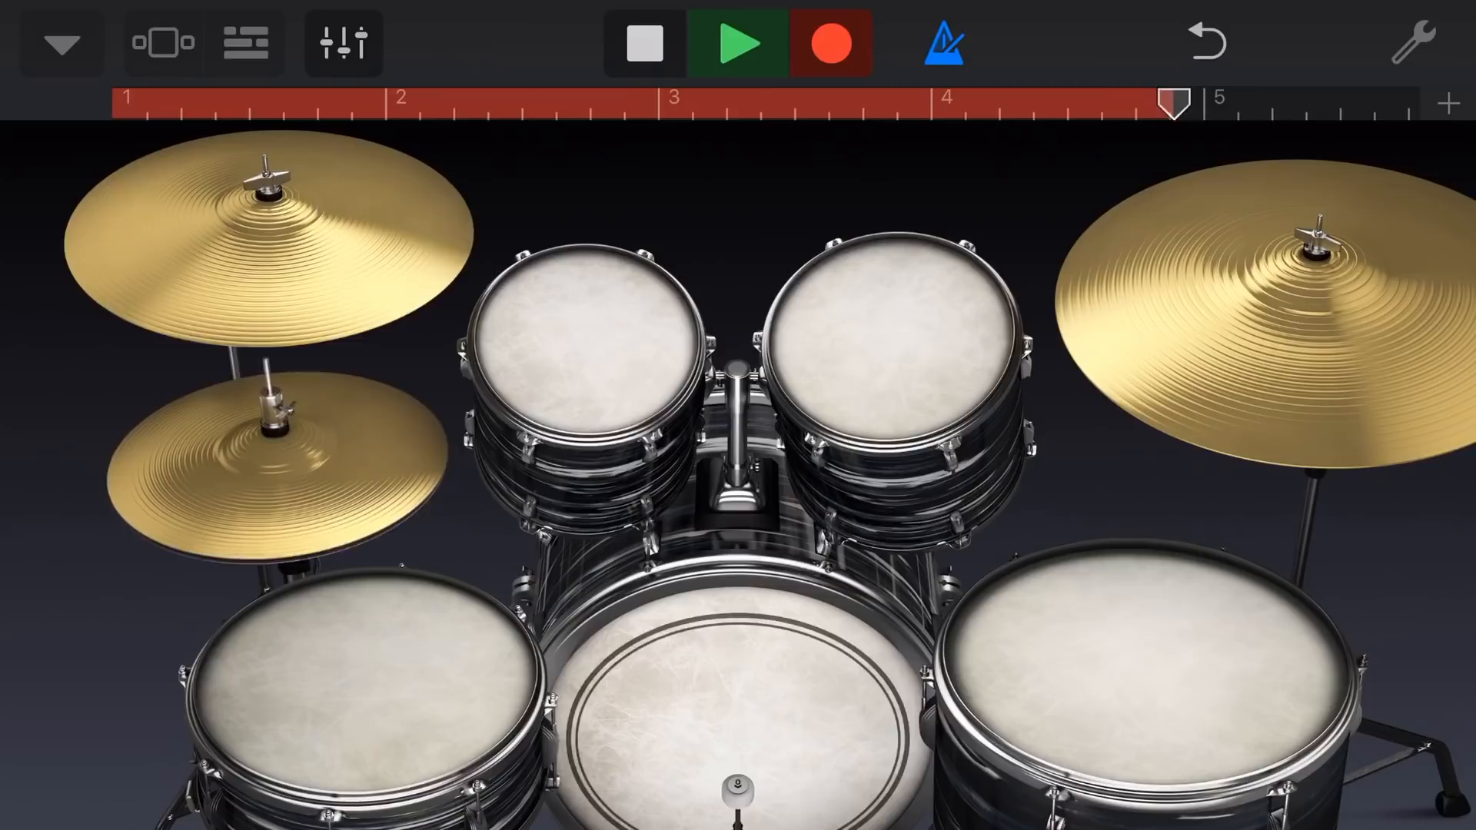
left_click(644, 43)
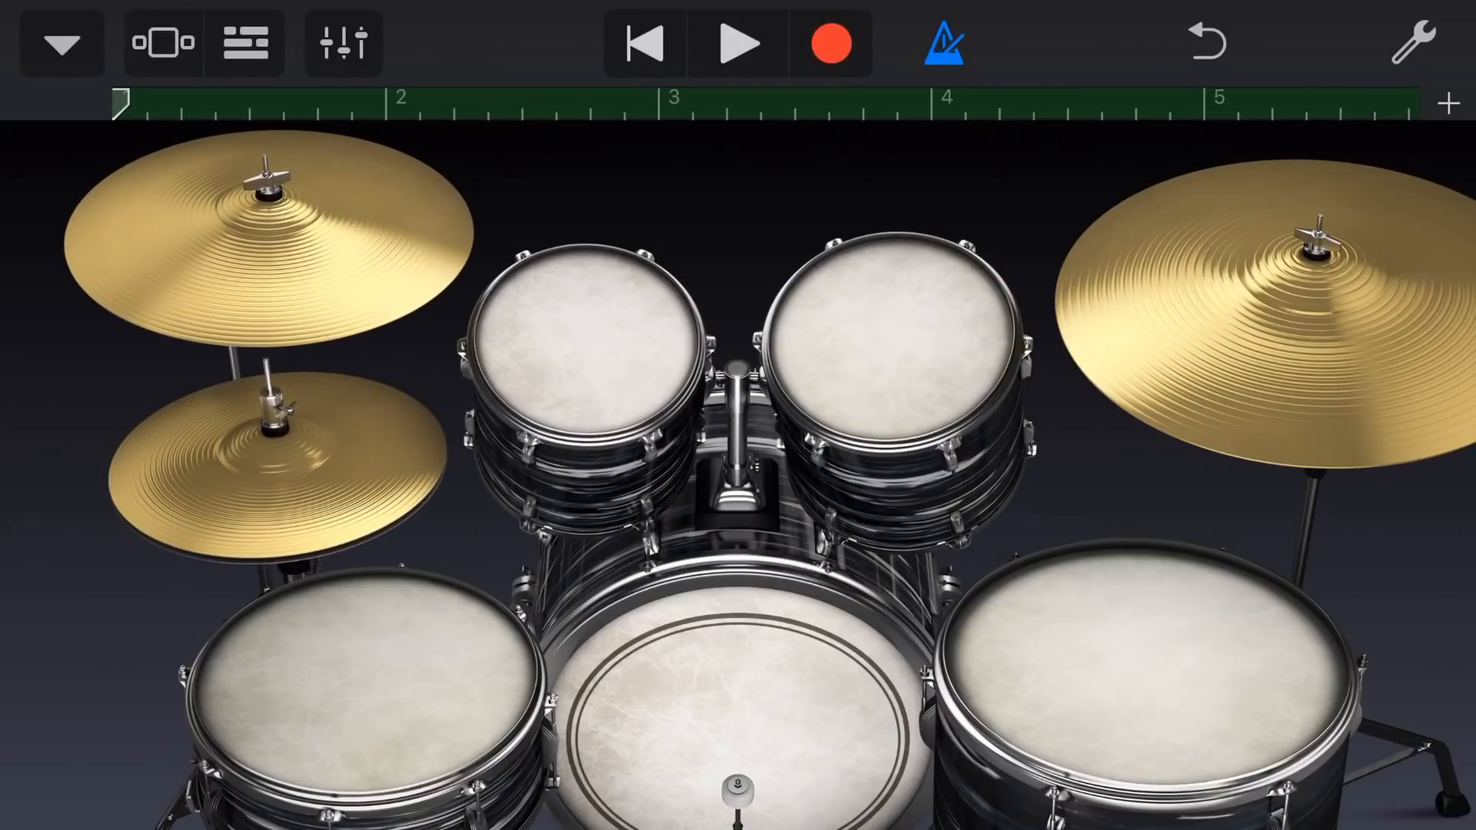
left_click(246, 43)
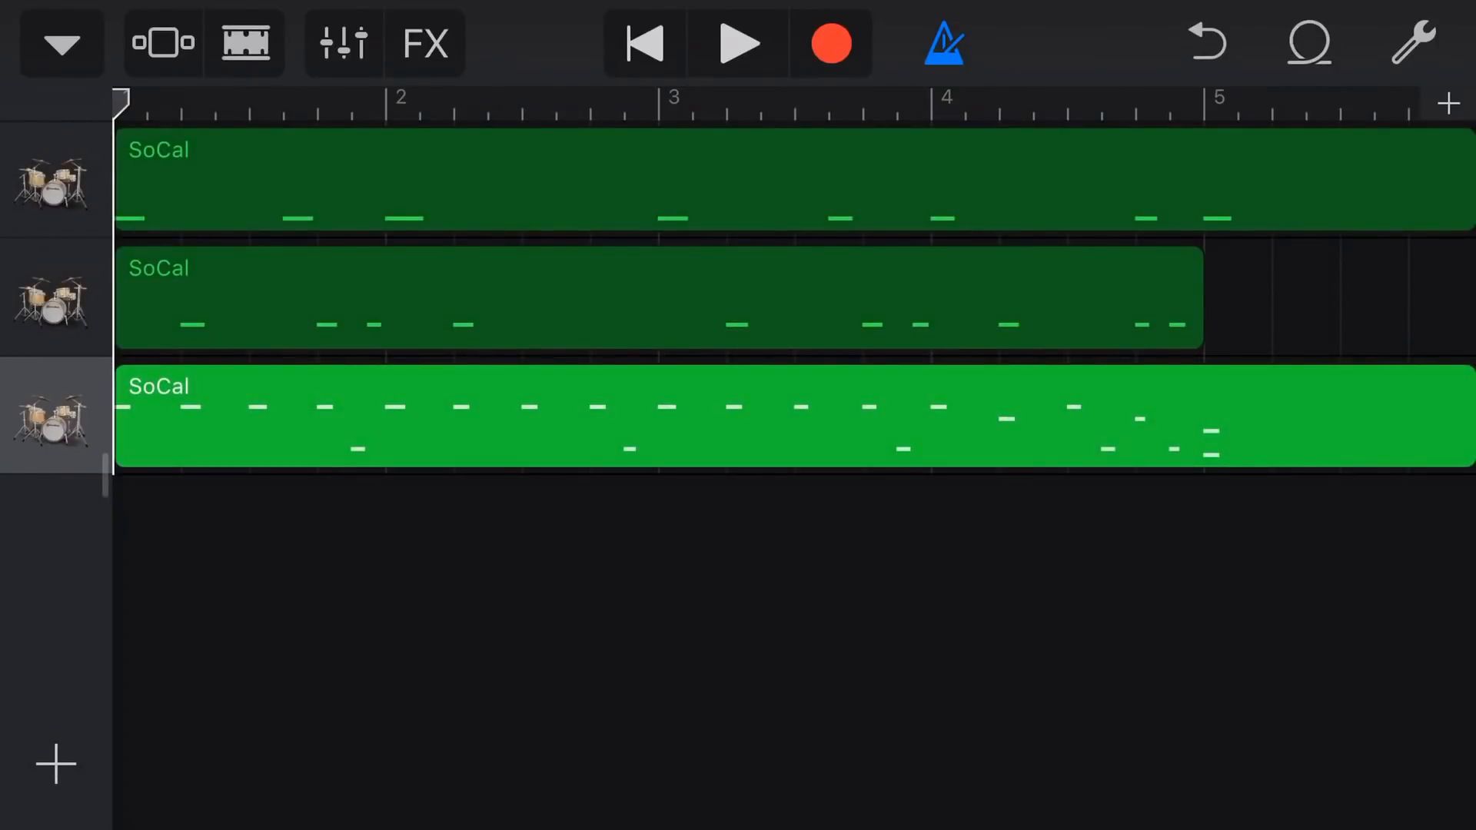
- Play the three drum parts together, lower track 3's volume slider, then switch the metronome off
left_click_drag(51, 300, 577, 300)
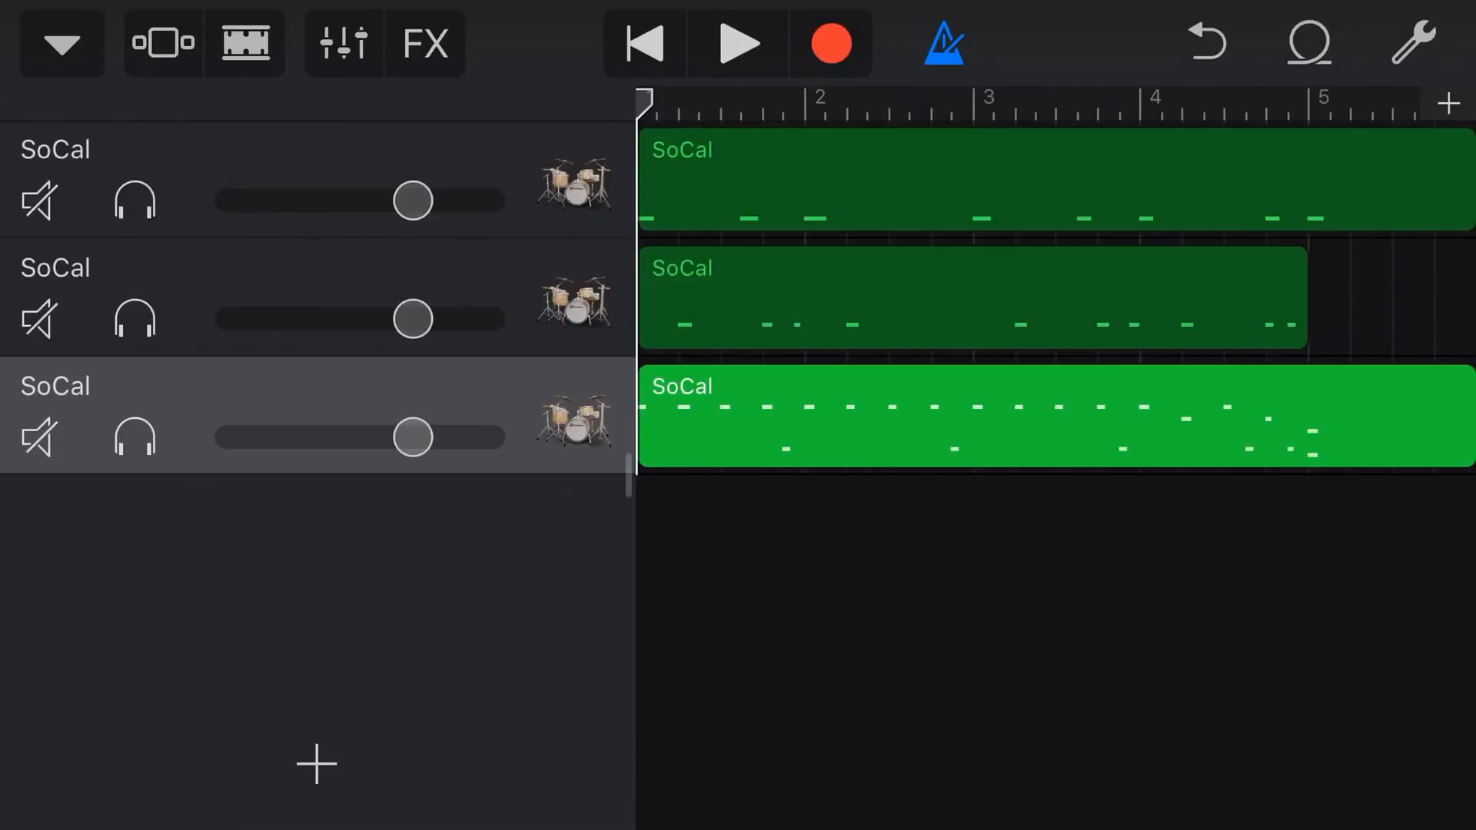
left_click(739, 44)
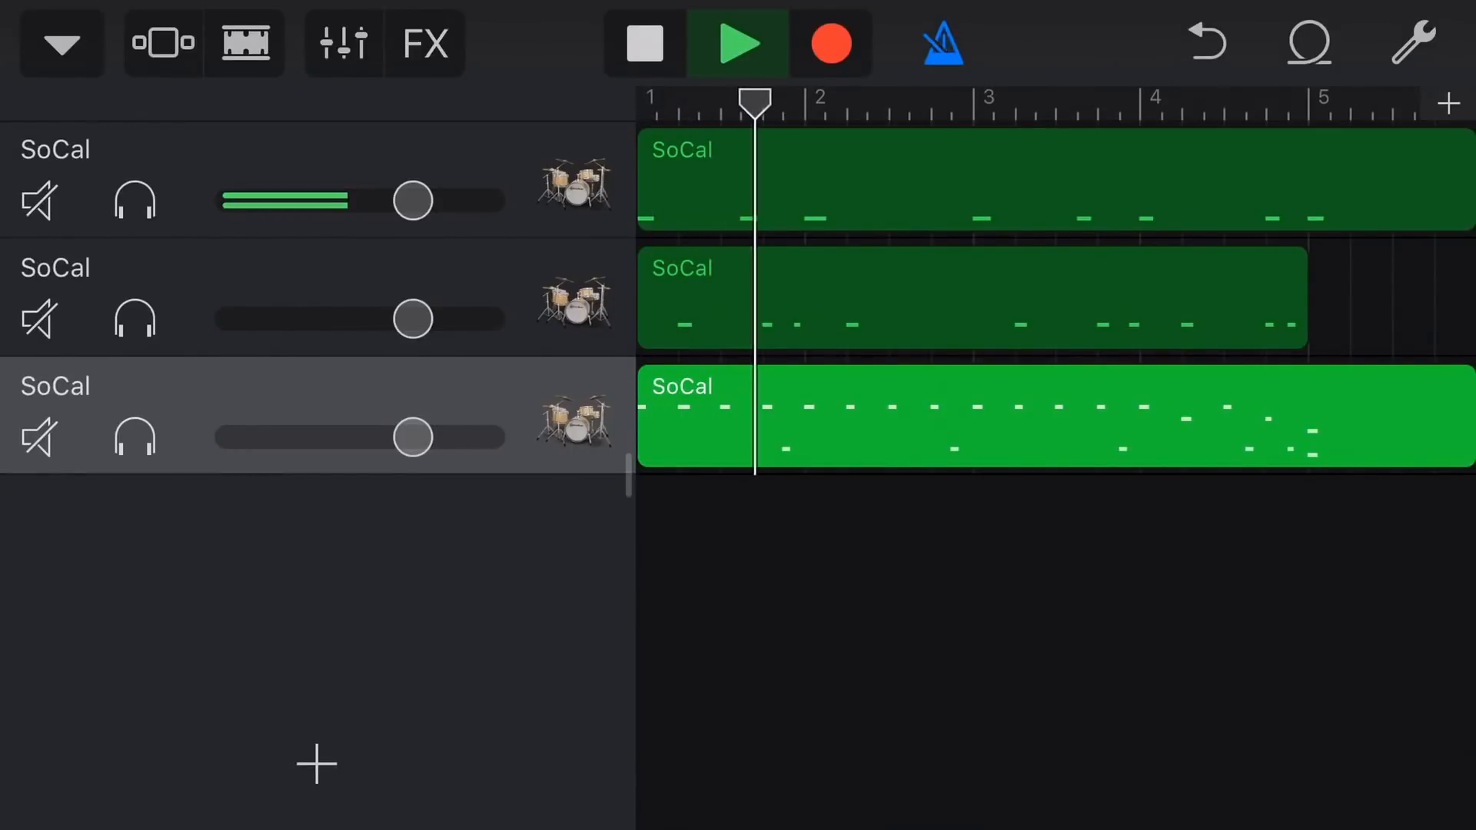
left_click_drag(413, 436, 359, 436)
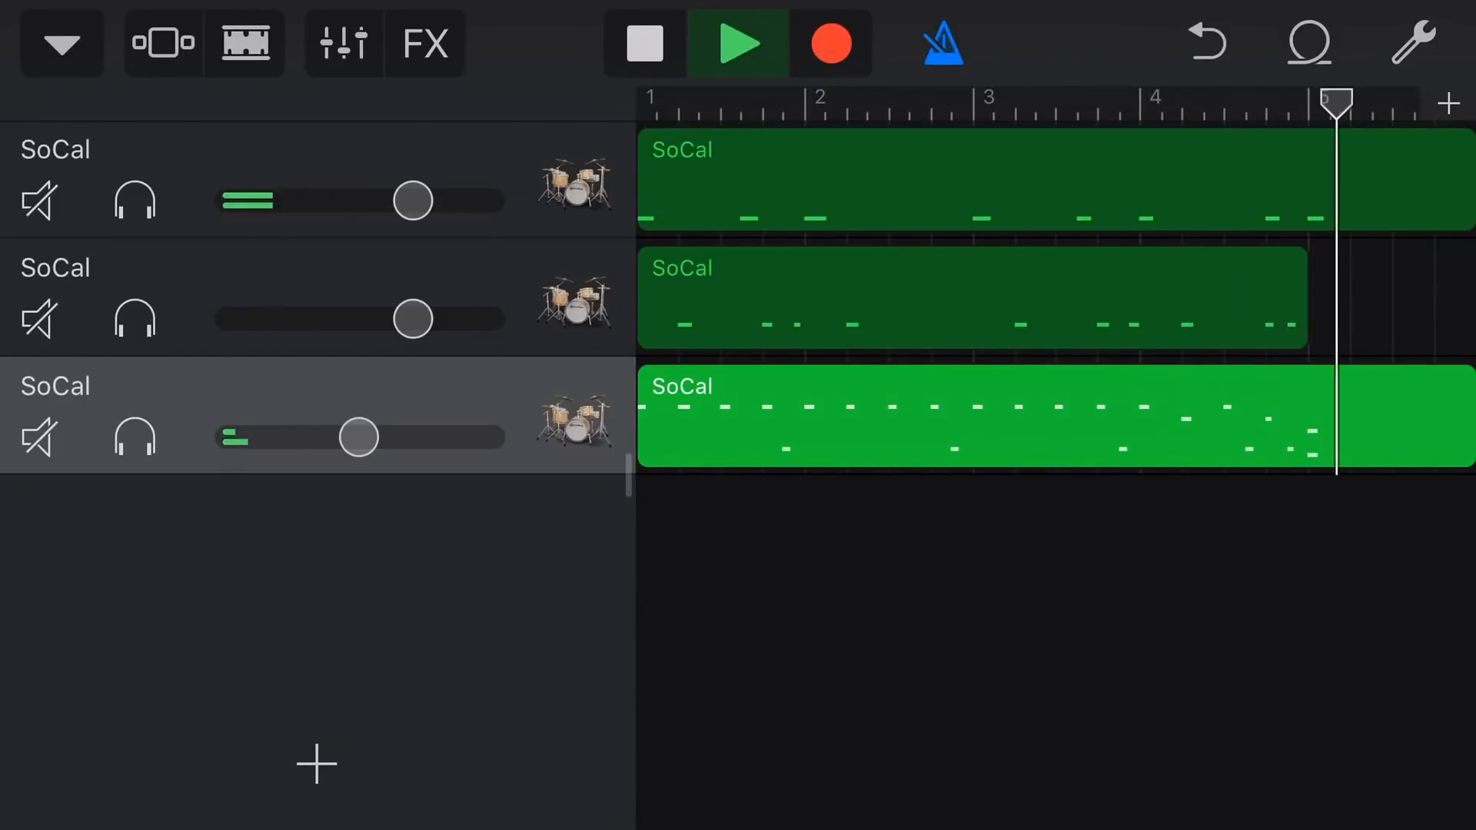
left_click(644, 45)
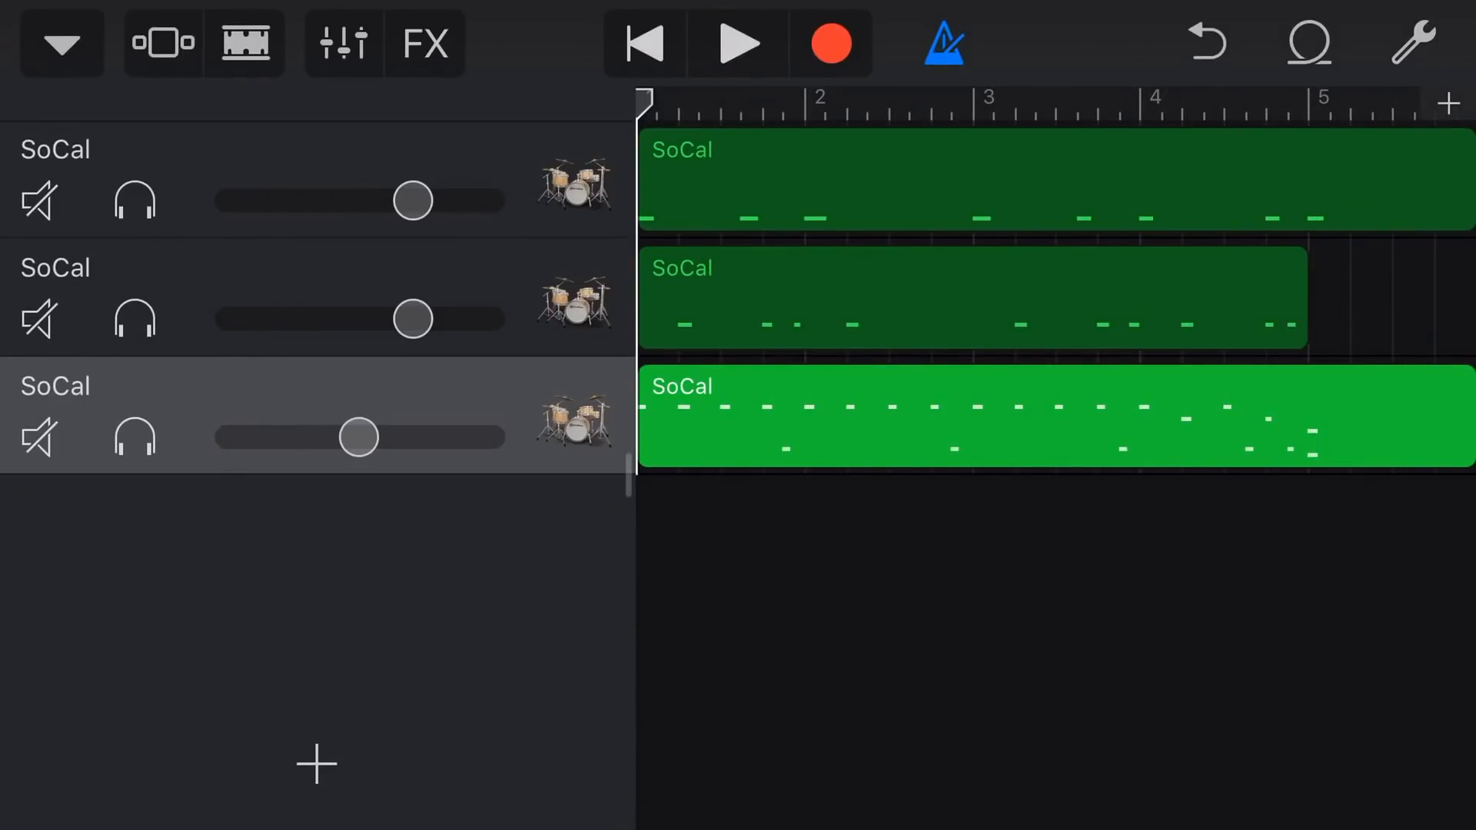
left_click(944, 45)
left_click(288, 277)
left_click(288, 397)
left_click(288, 162)
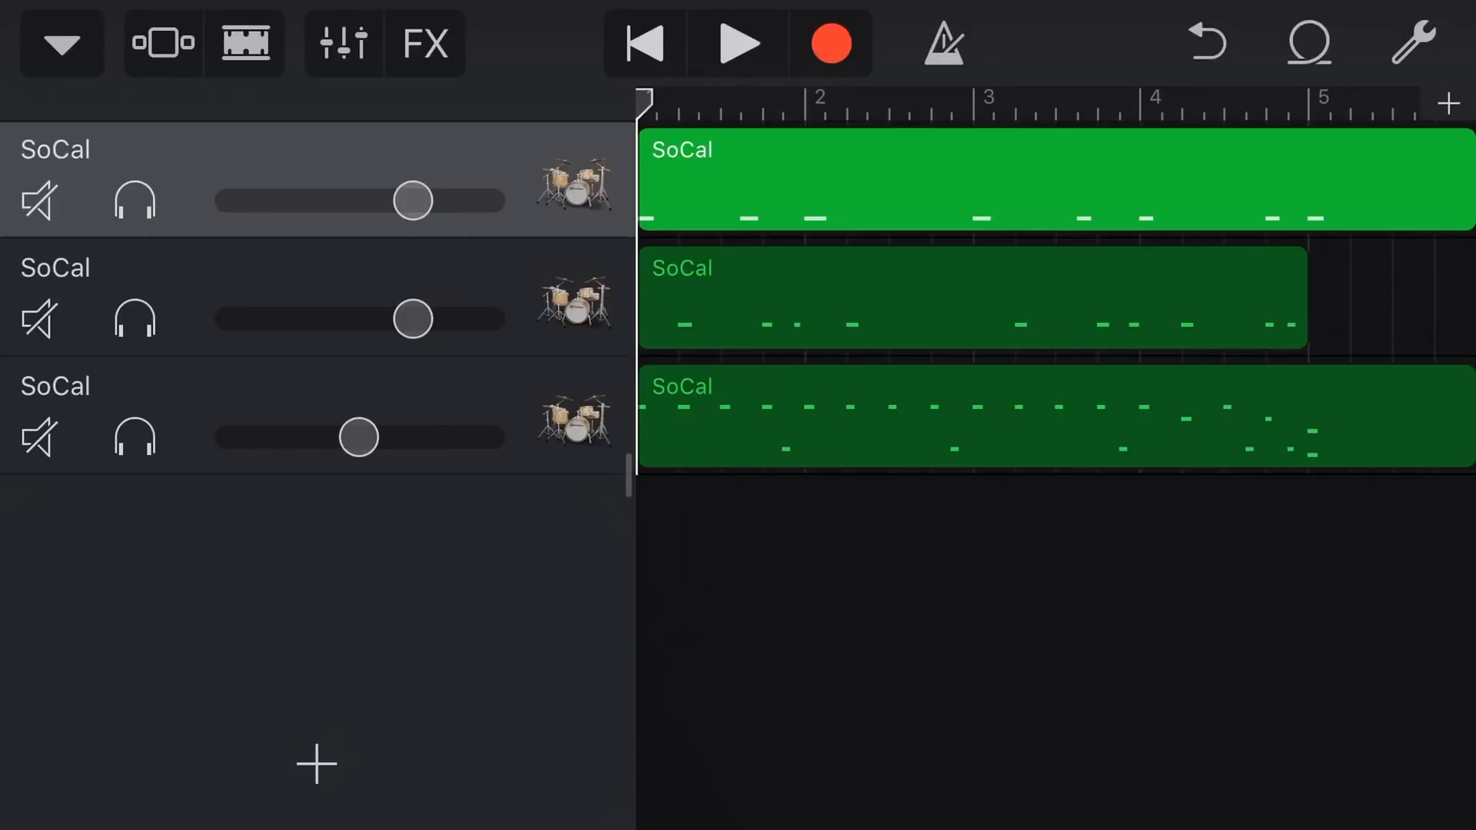
left_click(344, 44)
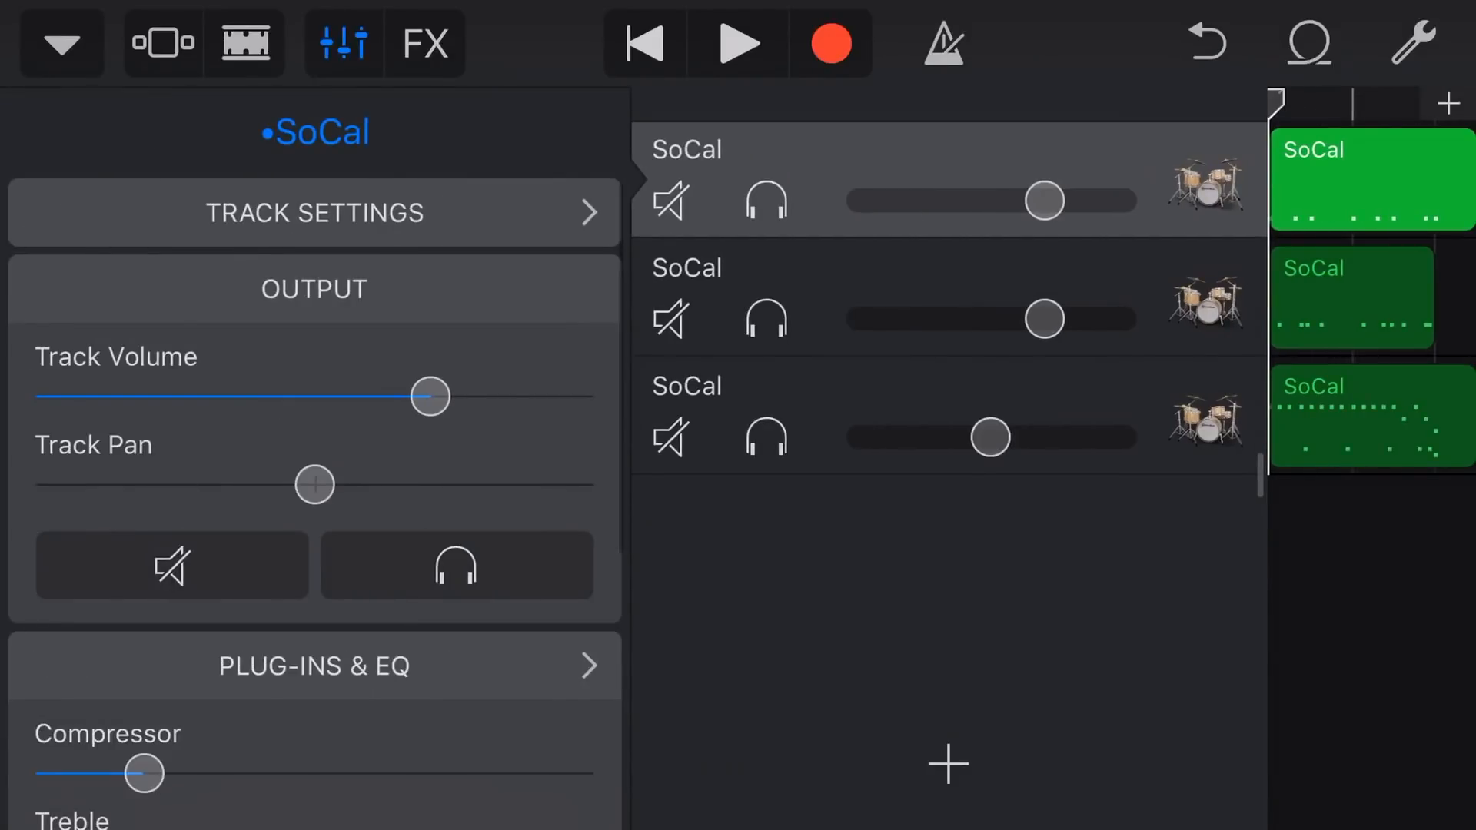
mouse_move(315, 485)
left_mouse_down()
mouse_move(196, 486)
mouse_move(422, 484)
mouse_move(309, 484)
left_mouse_up()
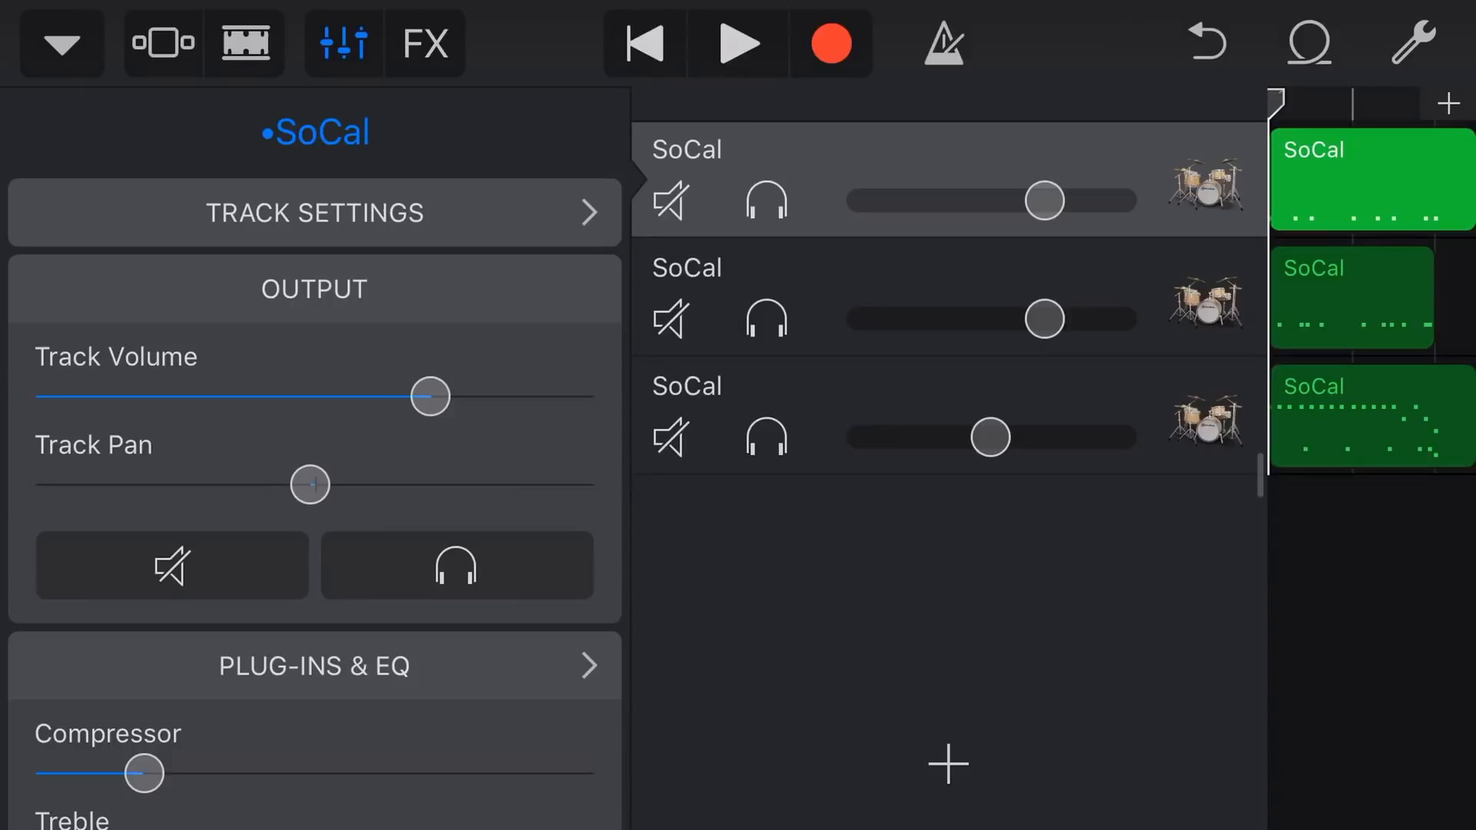
left_click(922, 268)
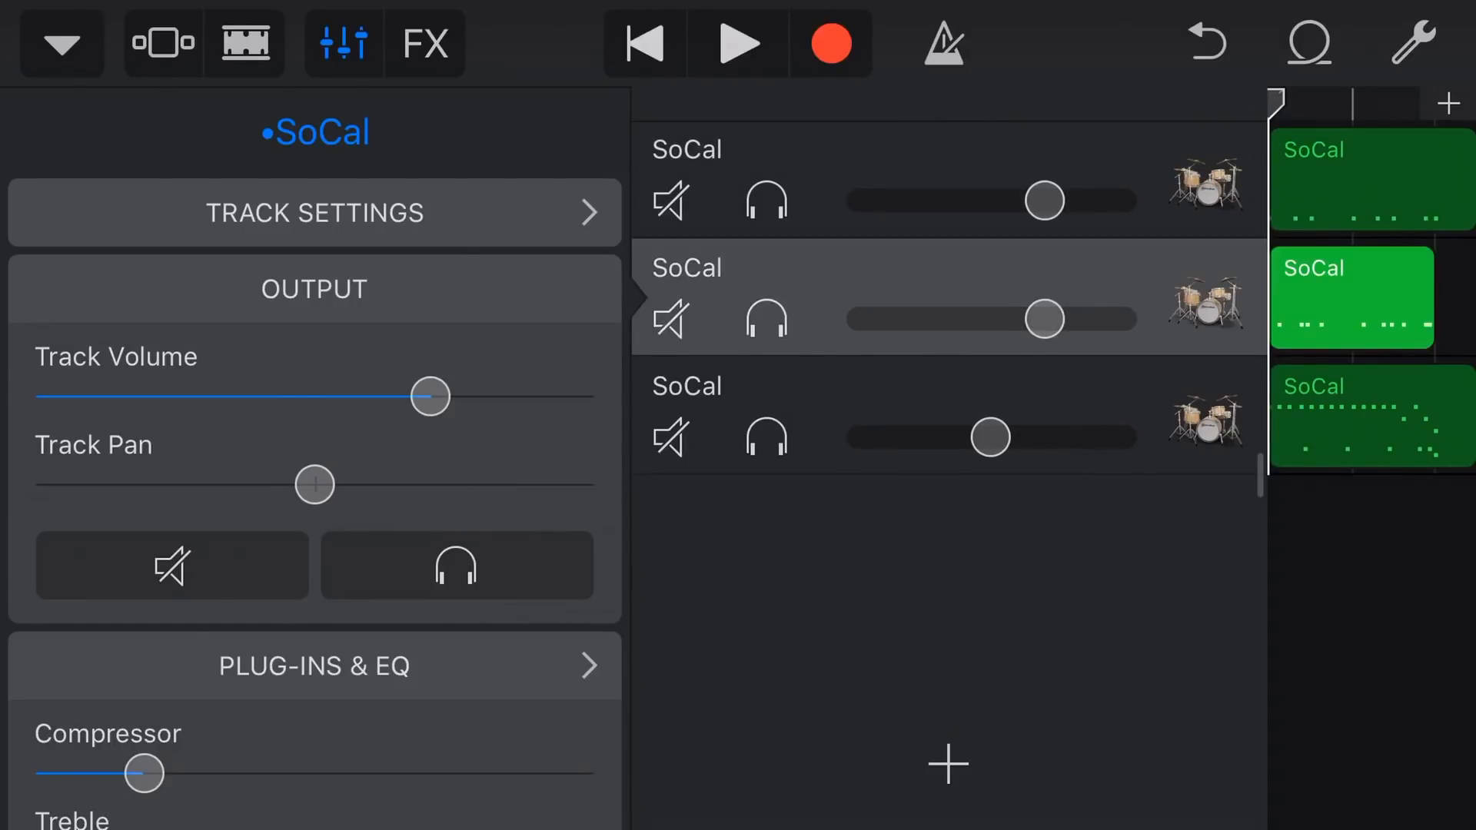
left_click(923, 386)
left_click(924, 288)
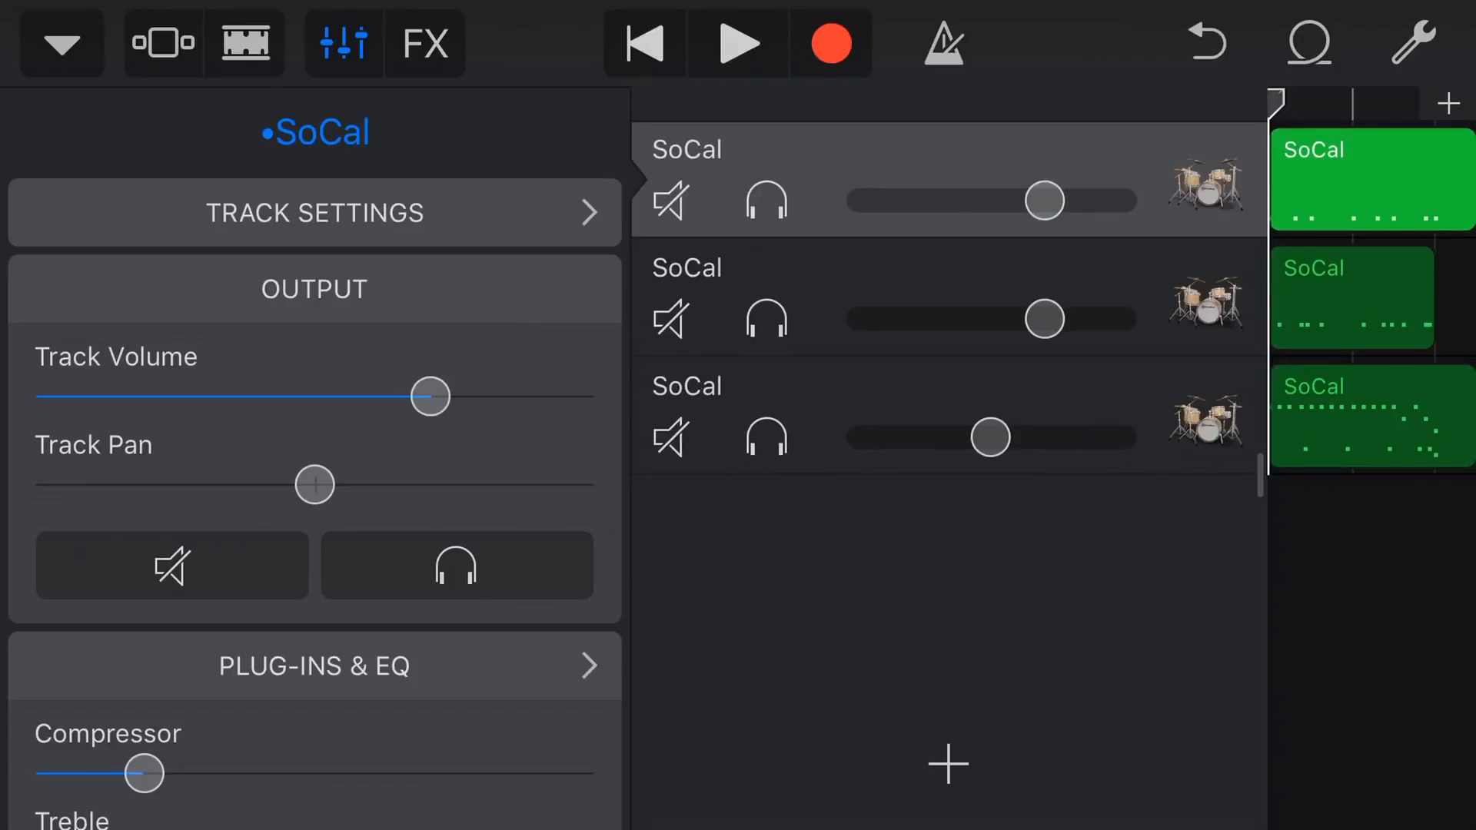
left_click(343, 42)
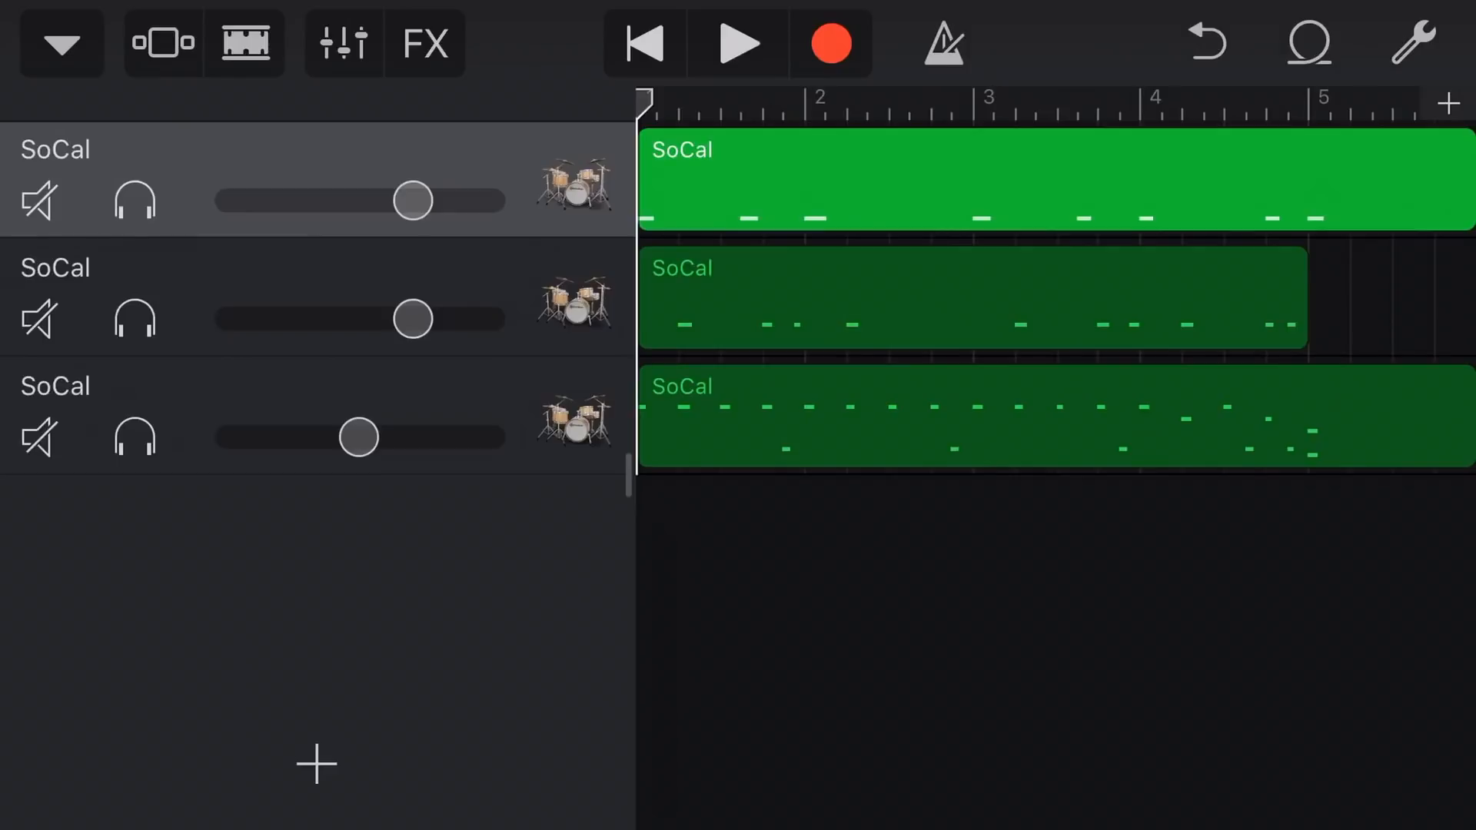
left_click(55, 267)
left_click(56, 387)
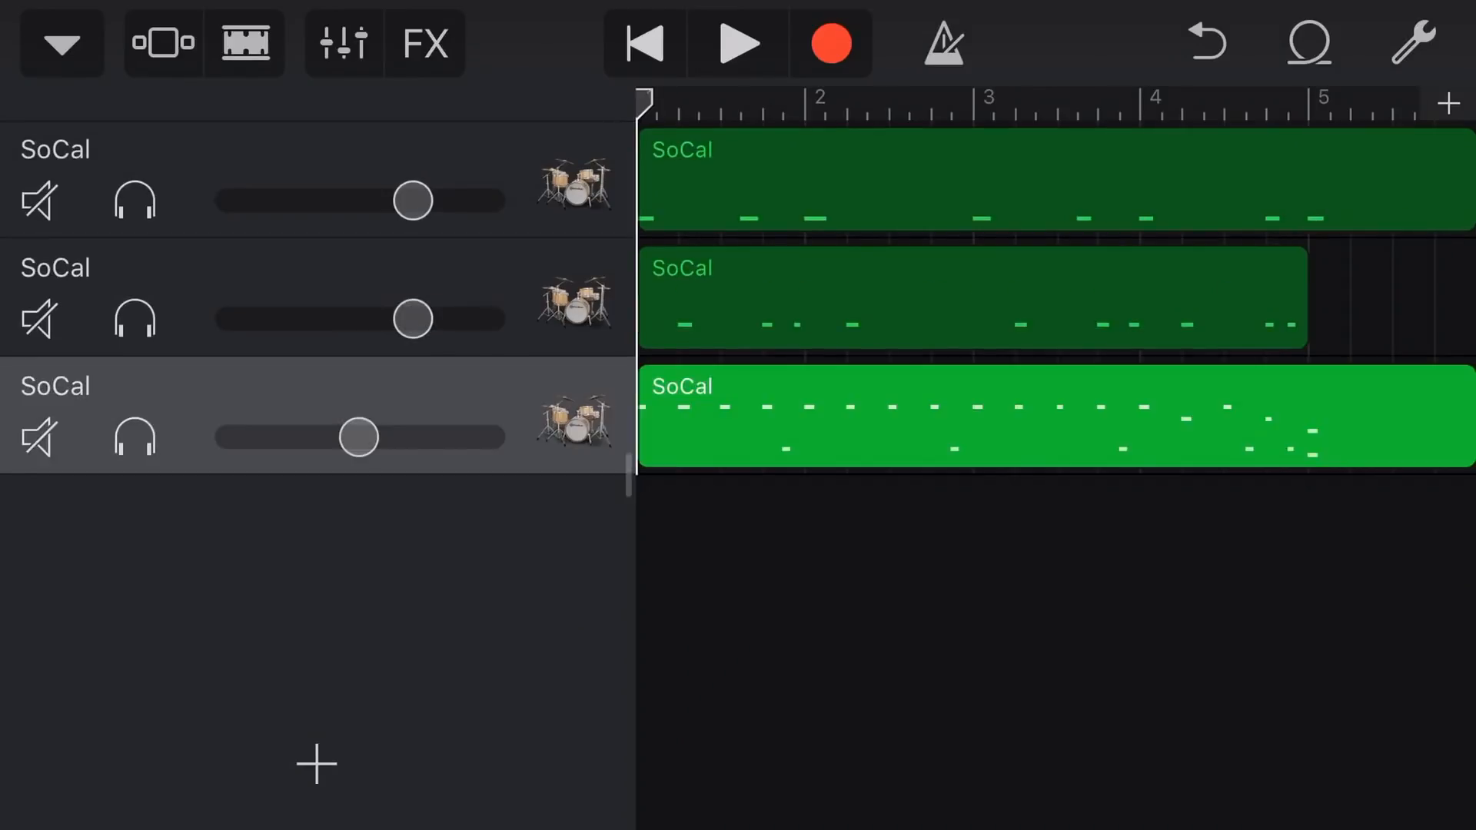
left_click(55, 150)
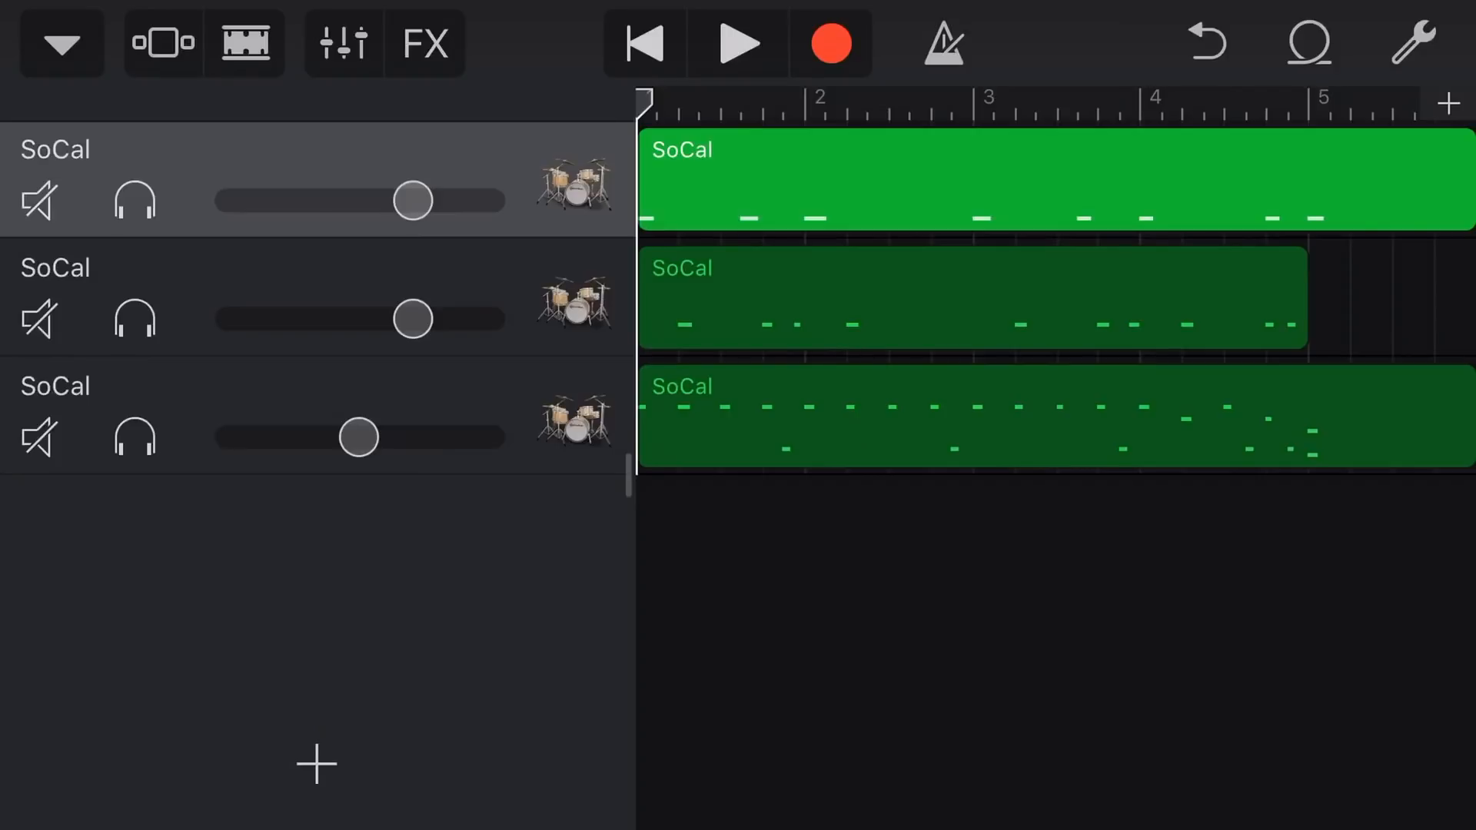
- Select all three SoCal drum regions across the three tracks
left_click(970, 294)
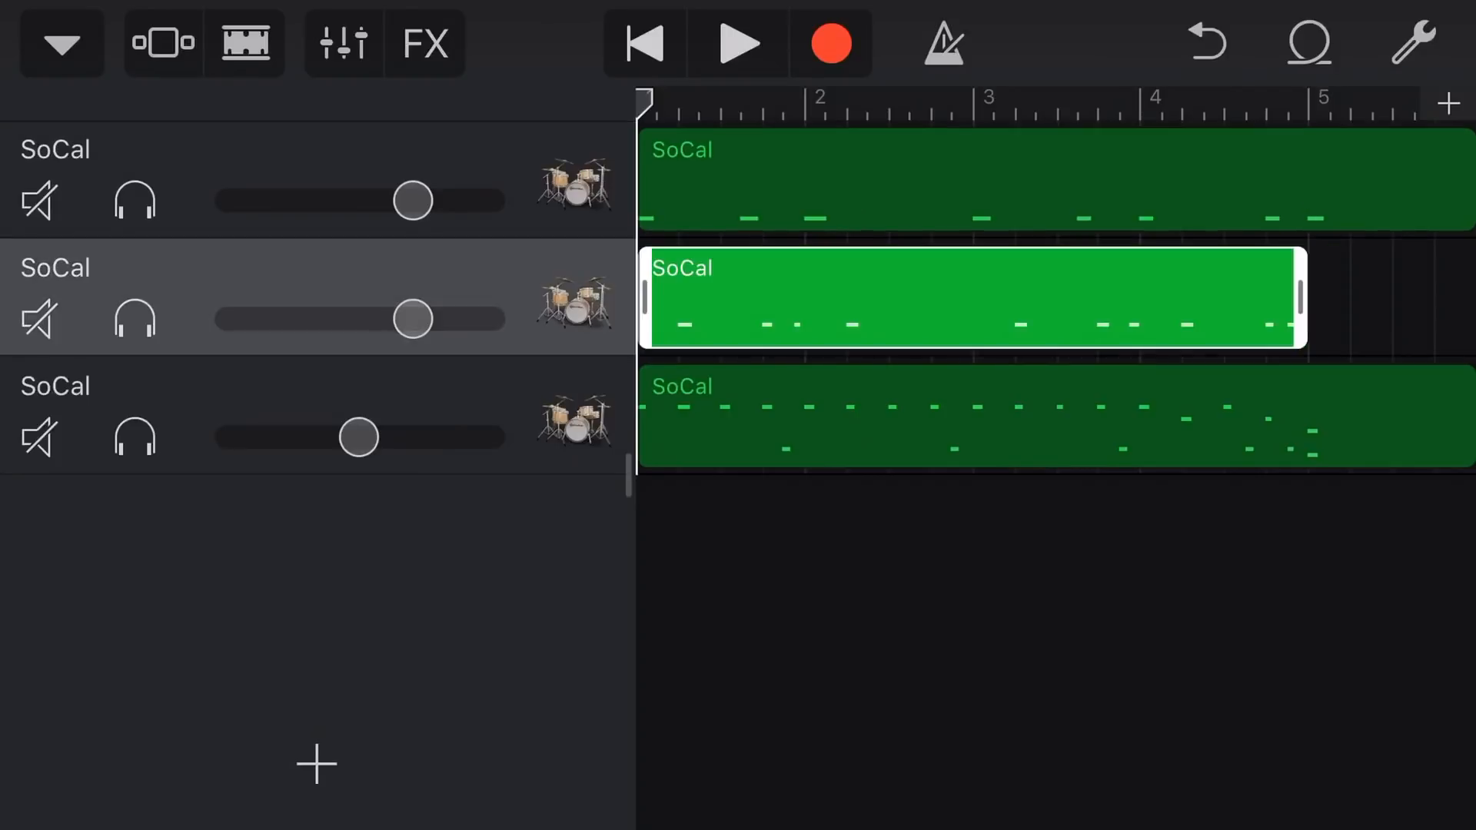
left_click(969, 415)
left_click(969, 179)
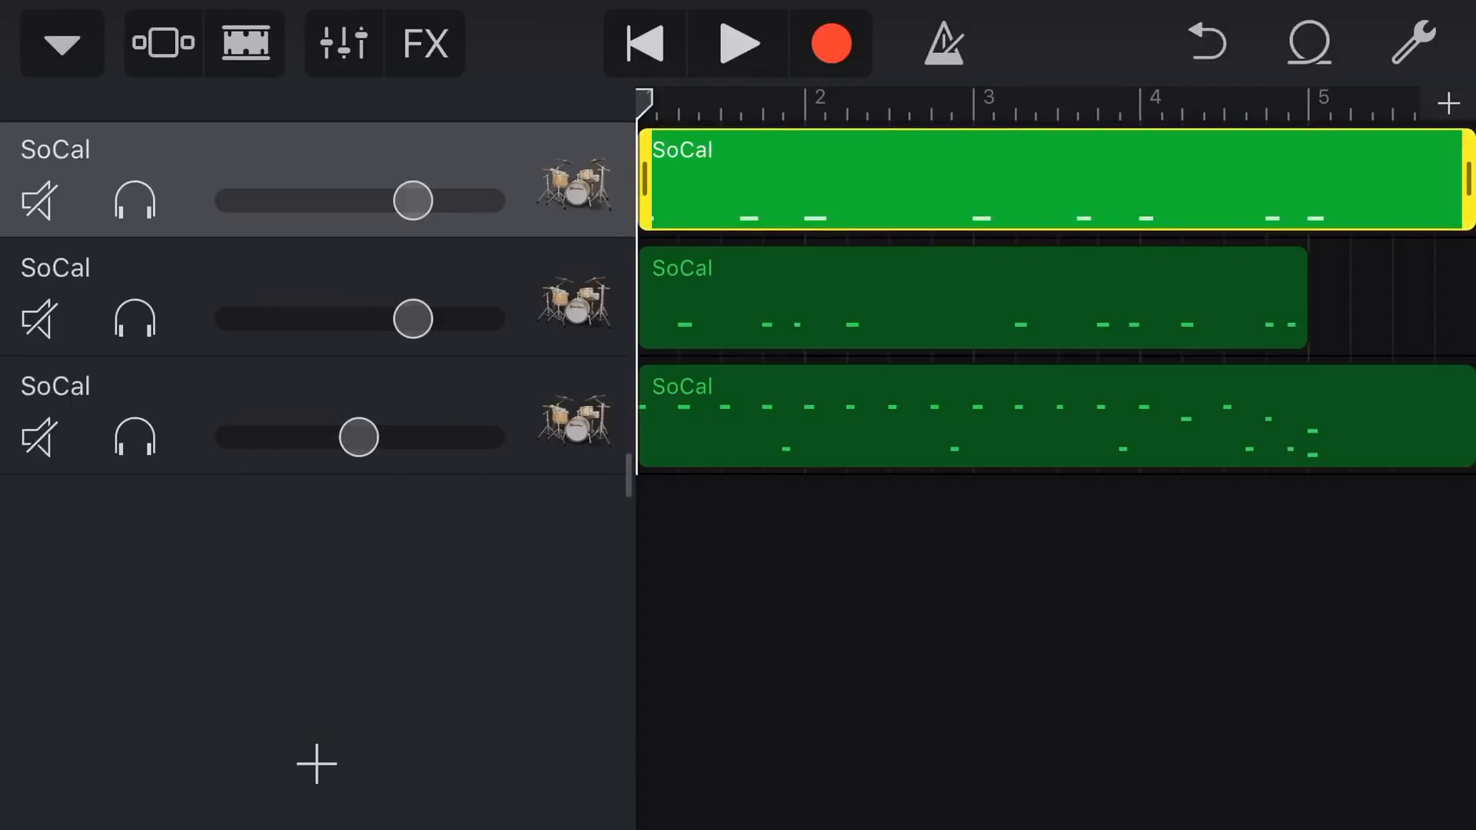
left_click(969, 294)
left_click(969, 416)
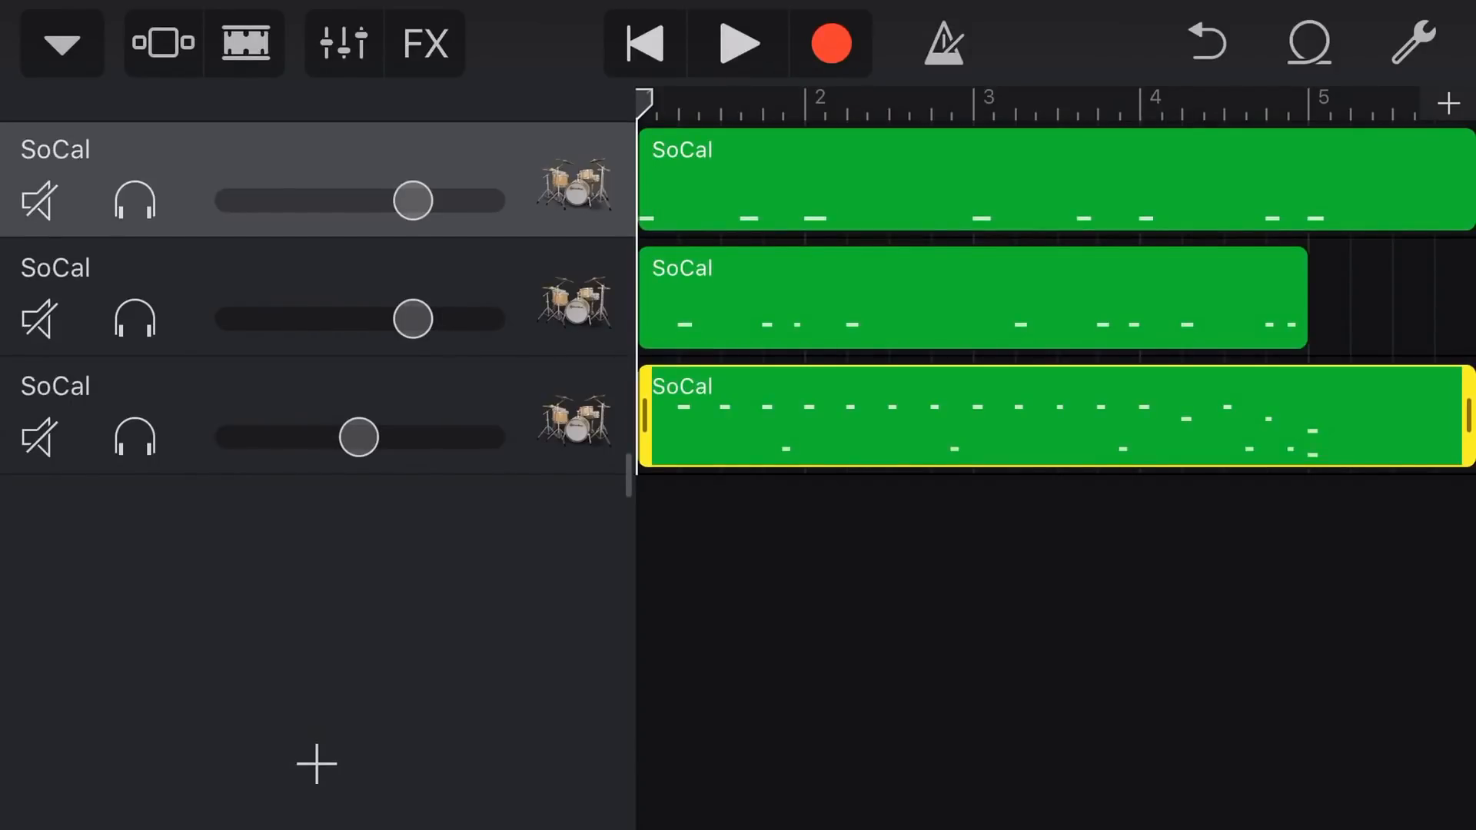
left_click(969, 180)
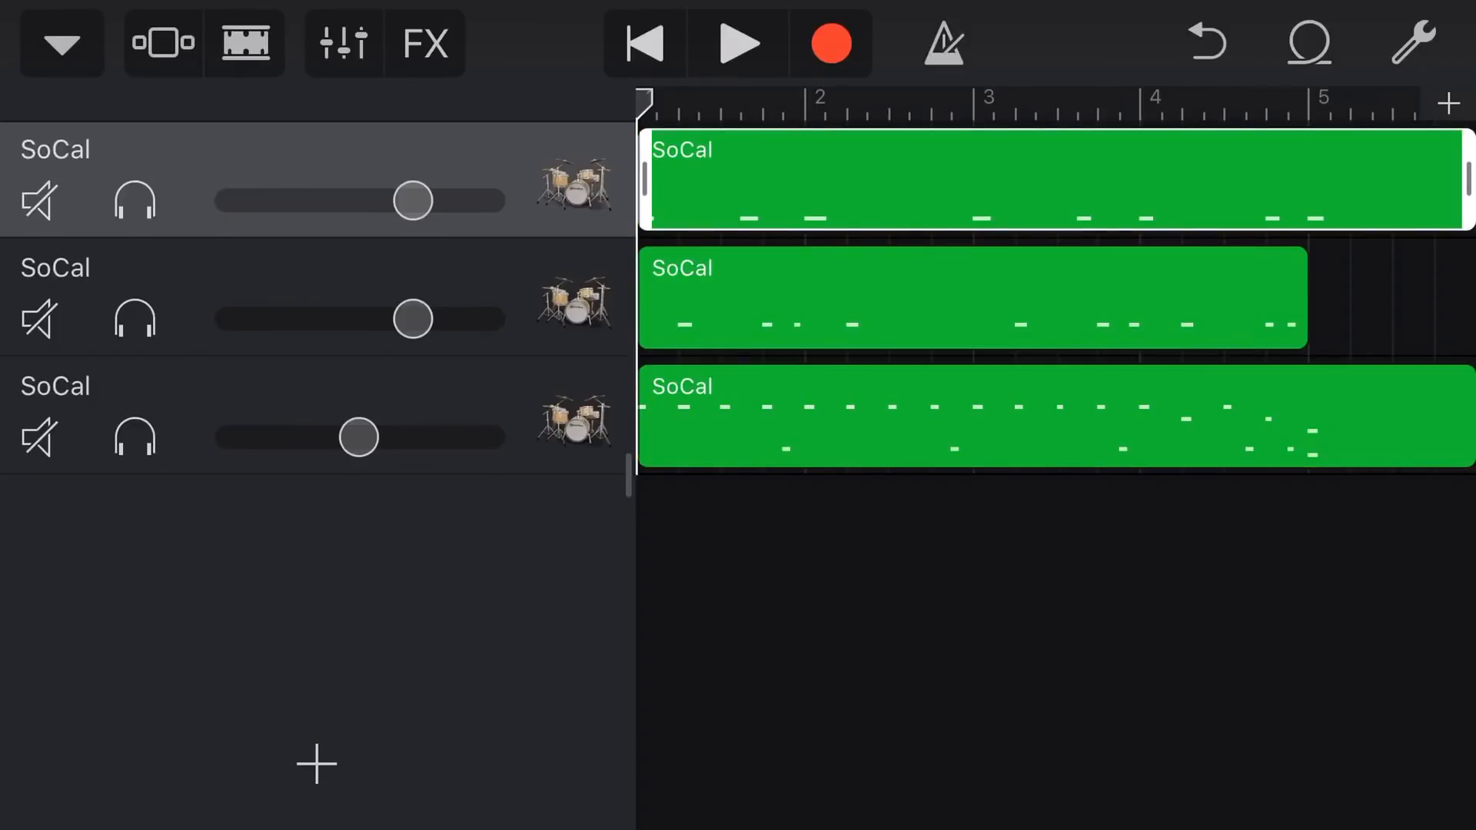
- Join the selected regions into one region on the first track and play it back
left_click(1056, 179)
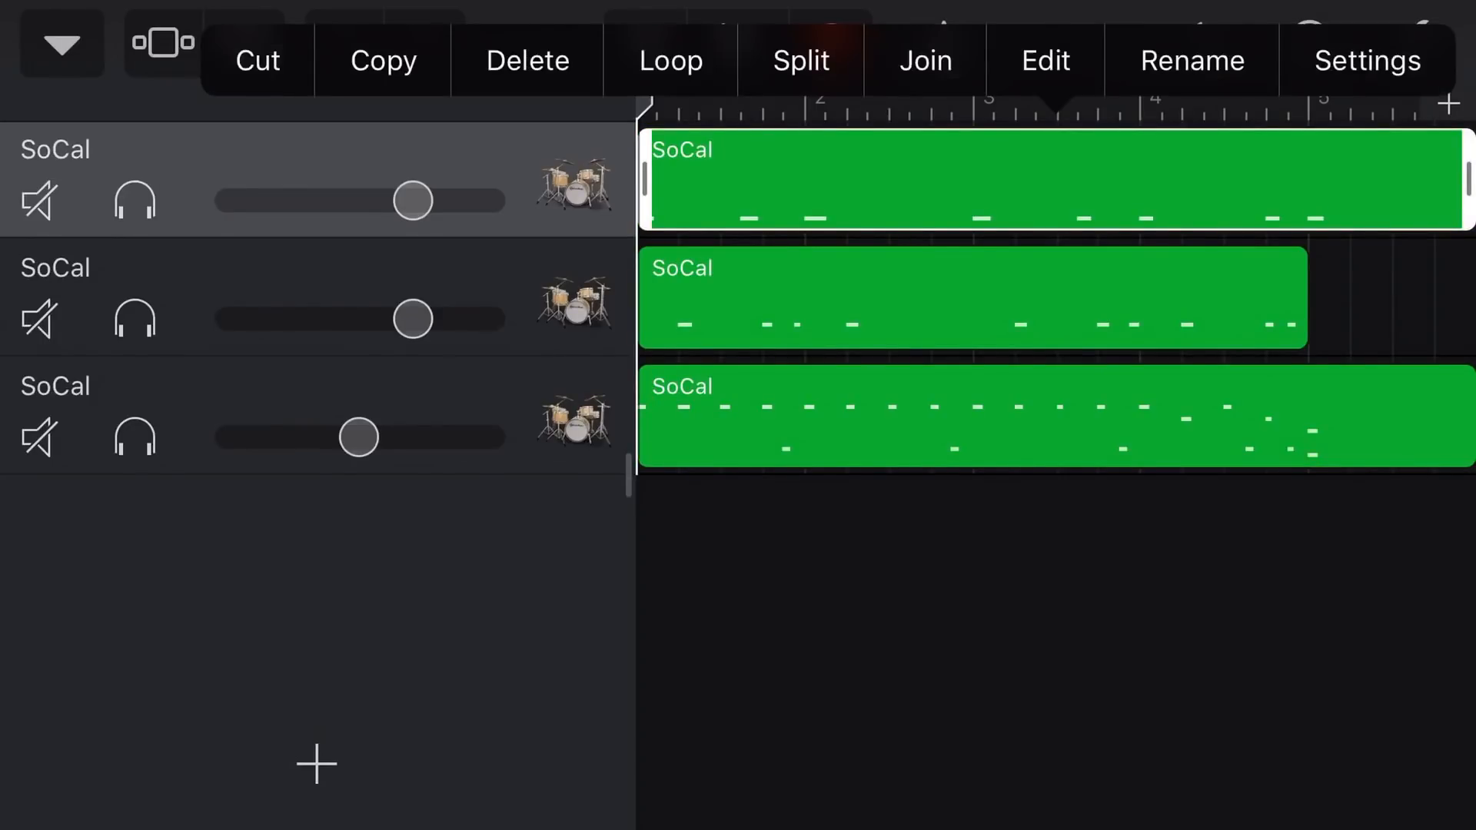
left_click(925, 60)
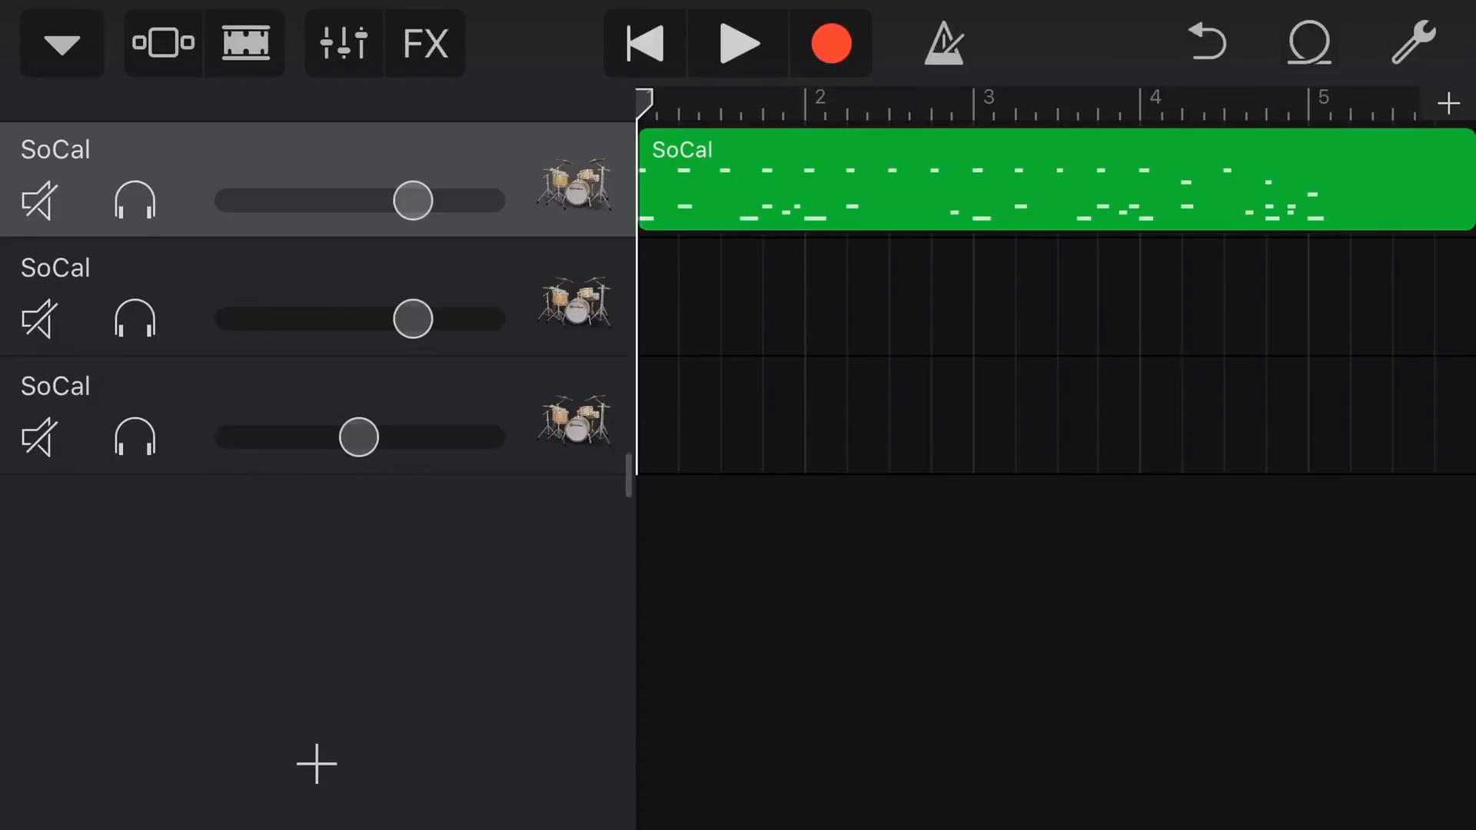
key("space")
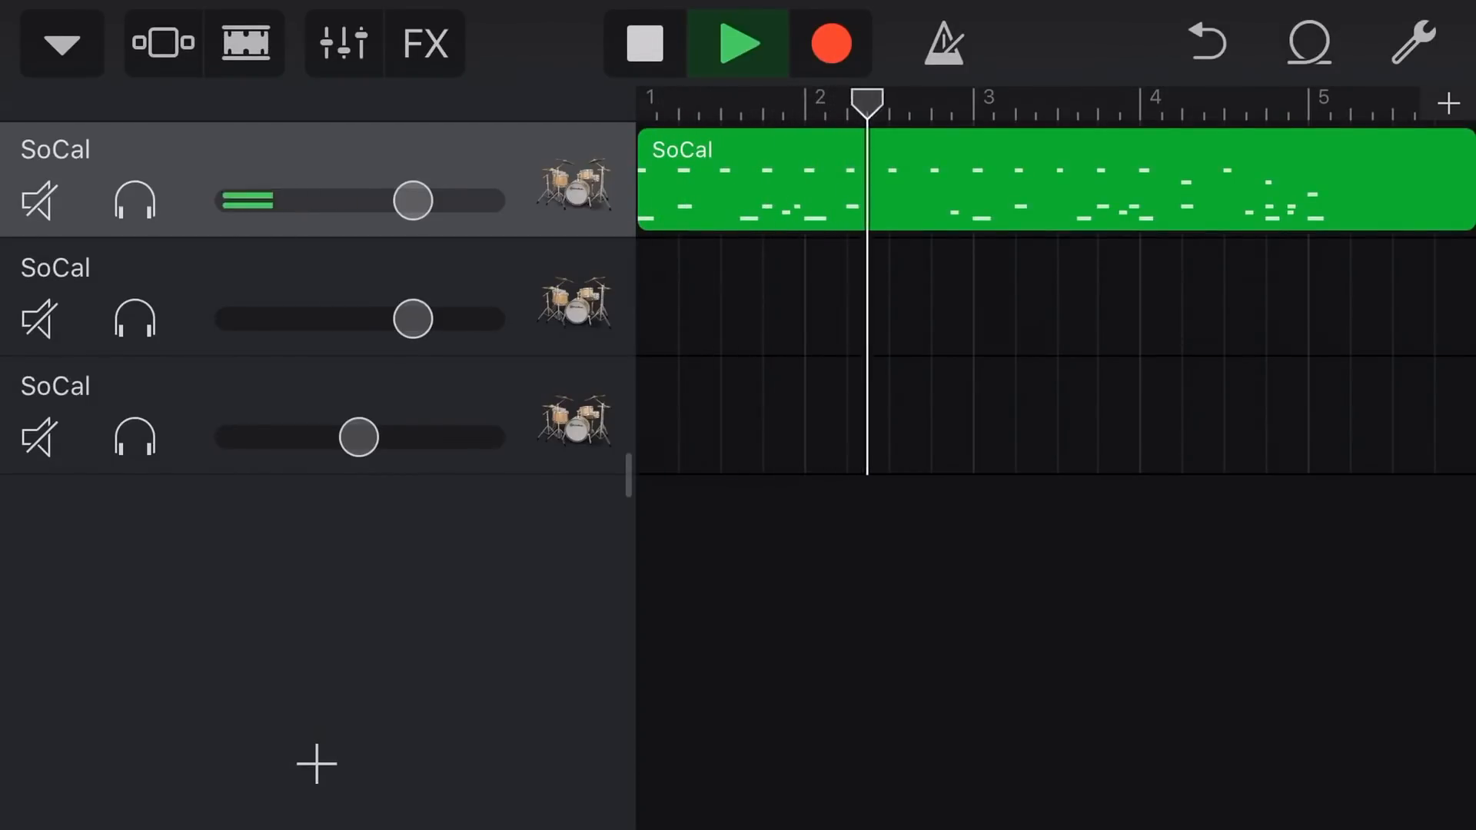
key("space")
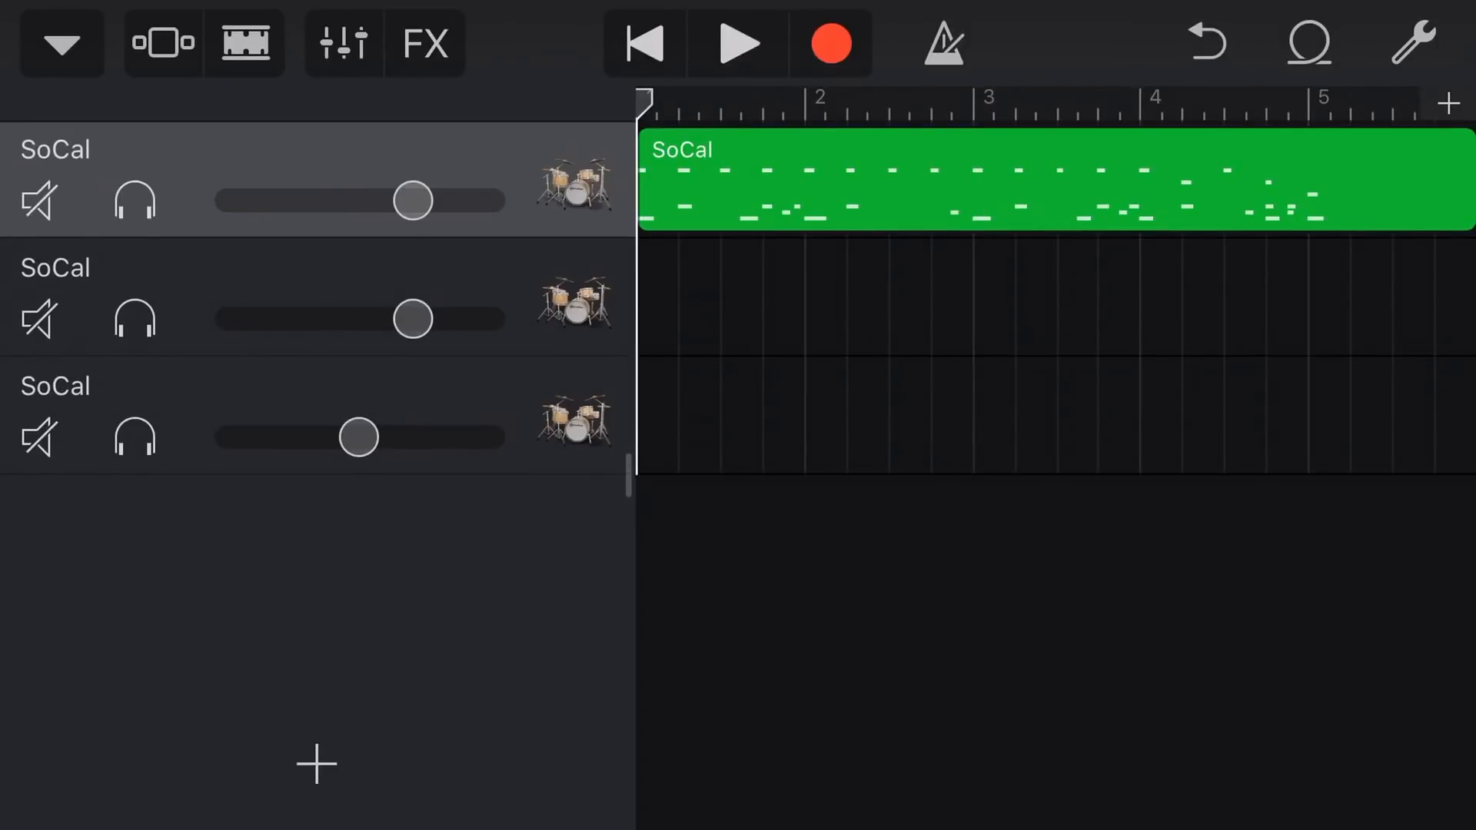
left_click(288, 268)
left_click(288, 387)
left_click(289, 150)
- Add a new keyboard track using the Soft Analog synth
left_click(316, 763)
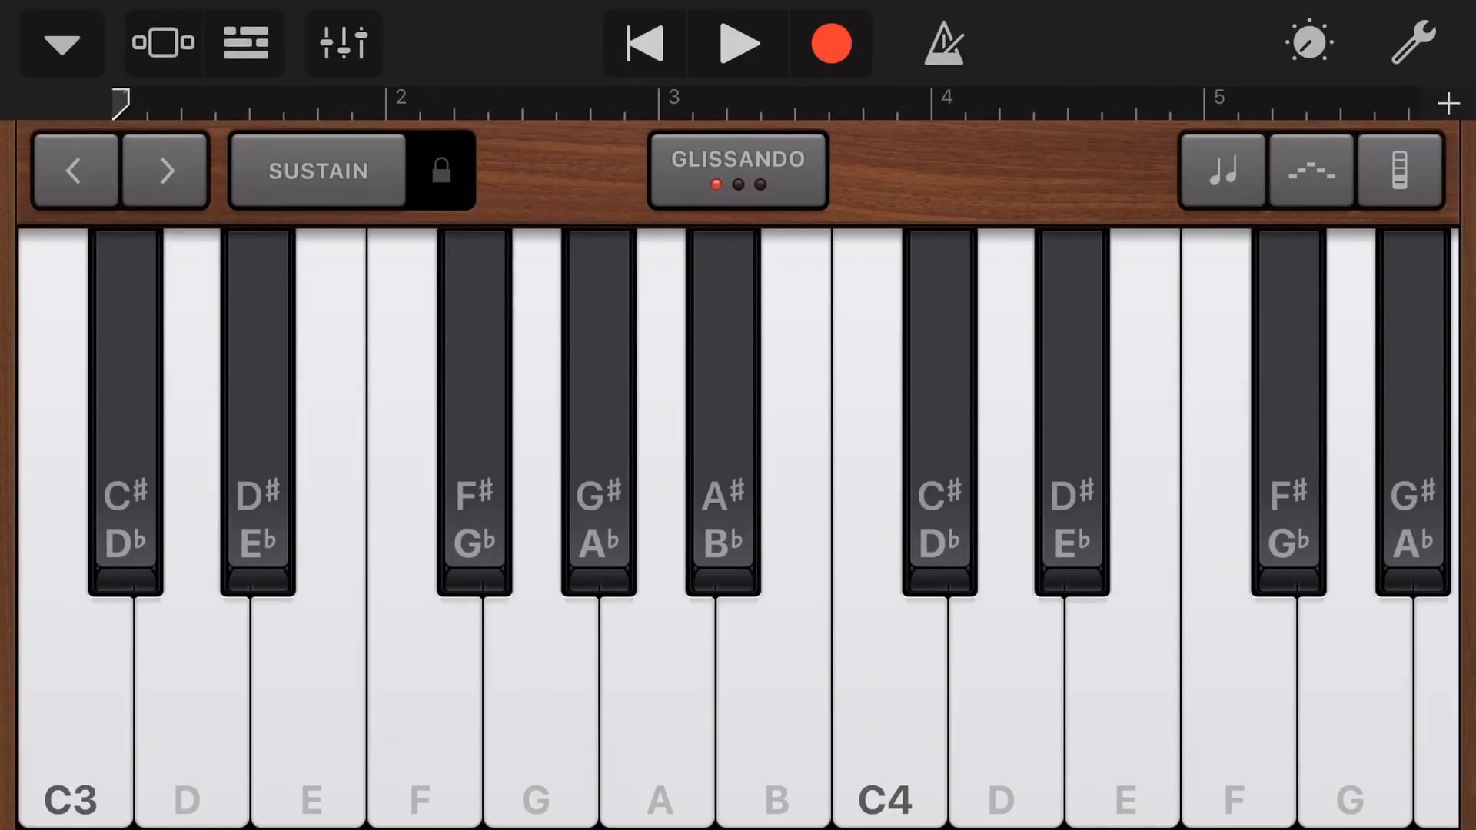
left_click(62, 44)
- Record a short melody ending on low F onto Soft Analog and return to the tracks
left_click(832, 45)
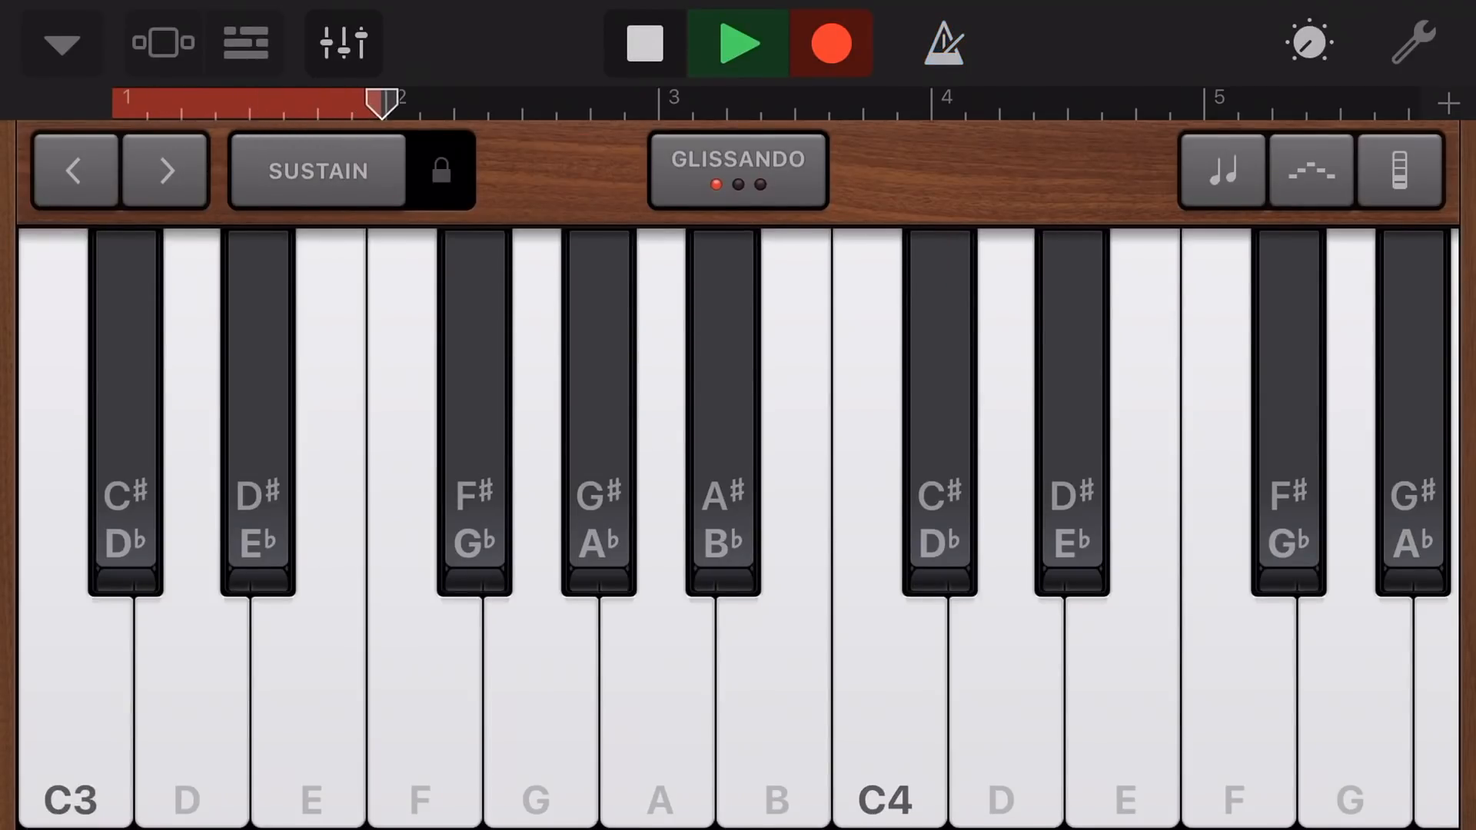
left_click(891, 715)
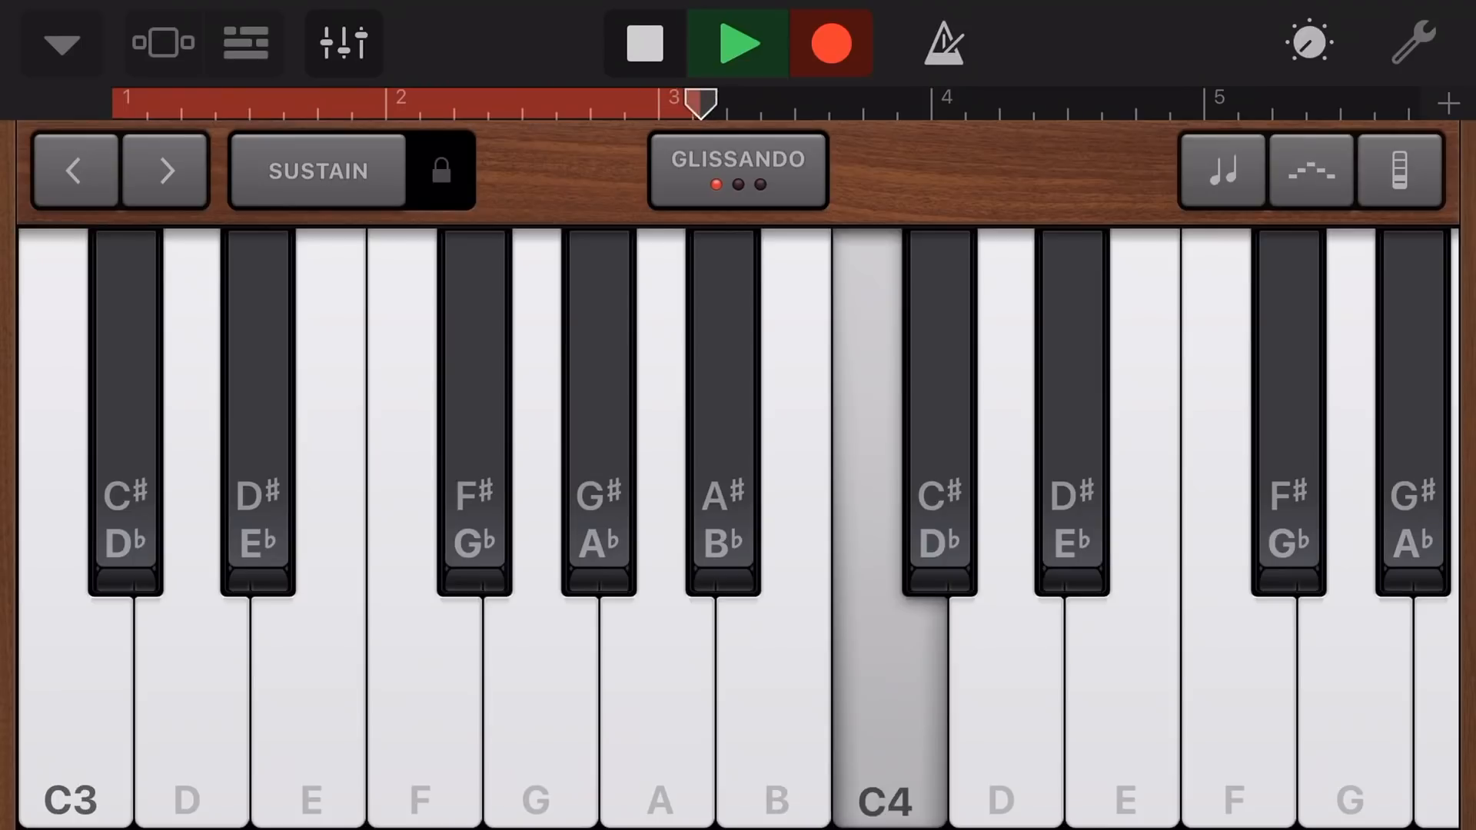
left_click(723, 461)
left_click(541, 716)
left_click(424, 715)
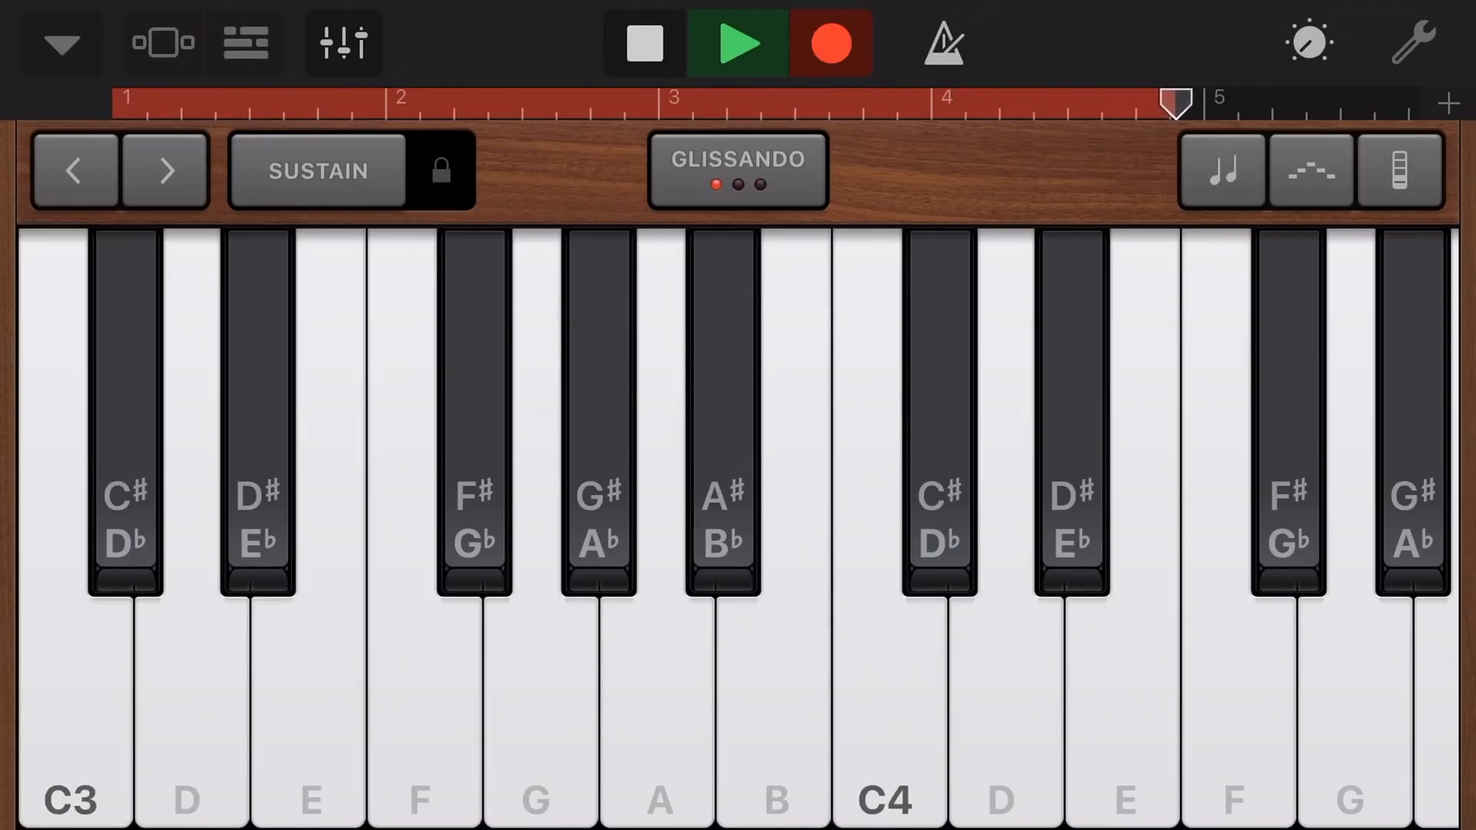
left_click(77, 715)
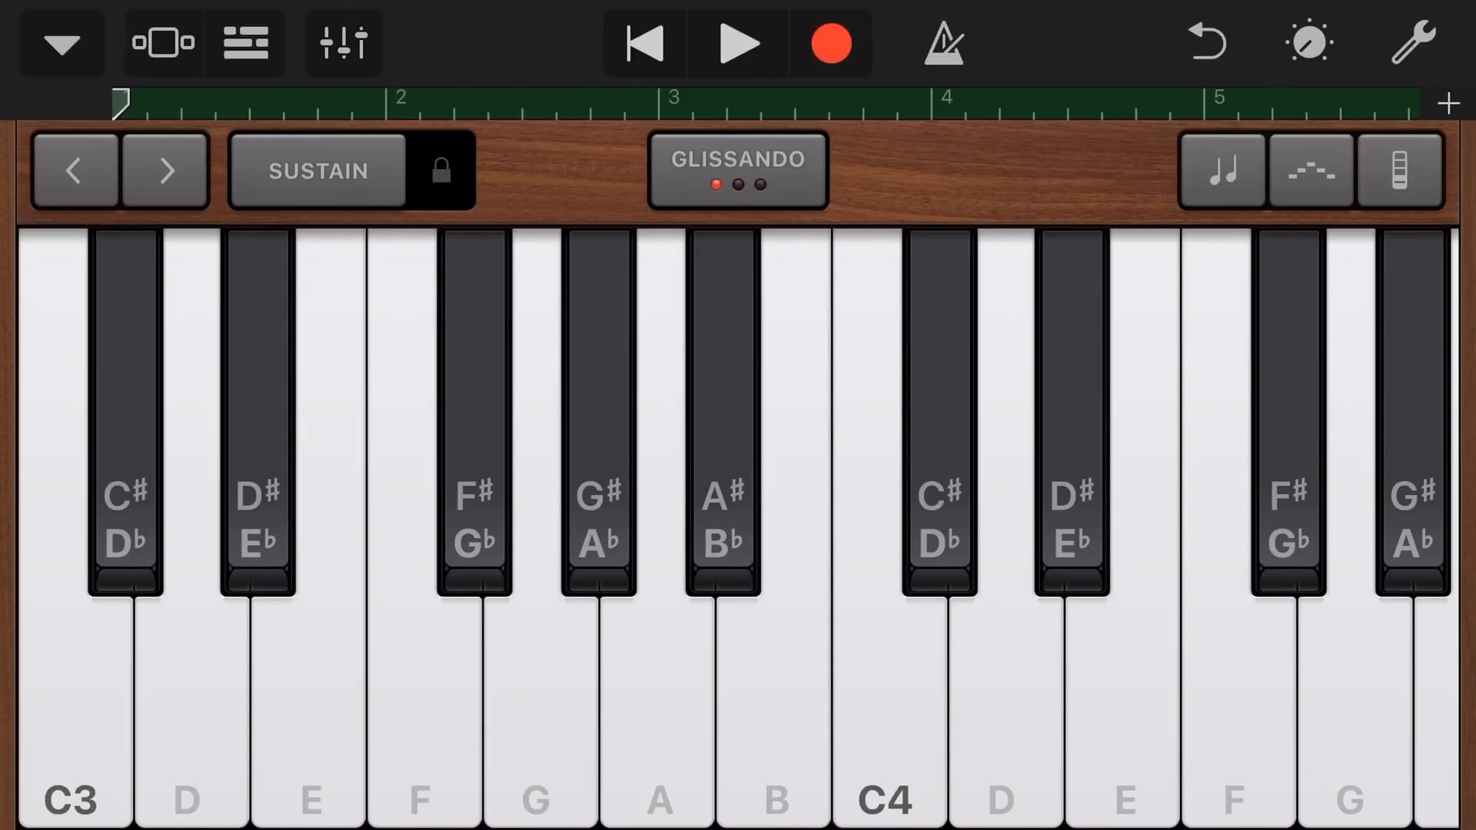
left_click(245, 43)
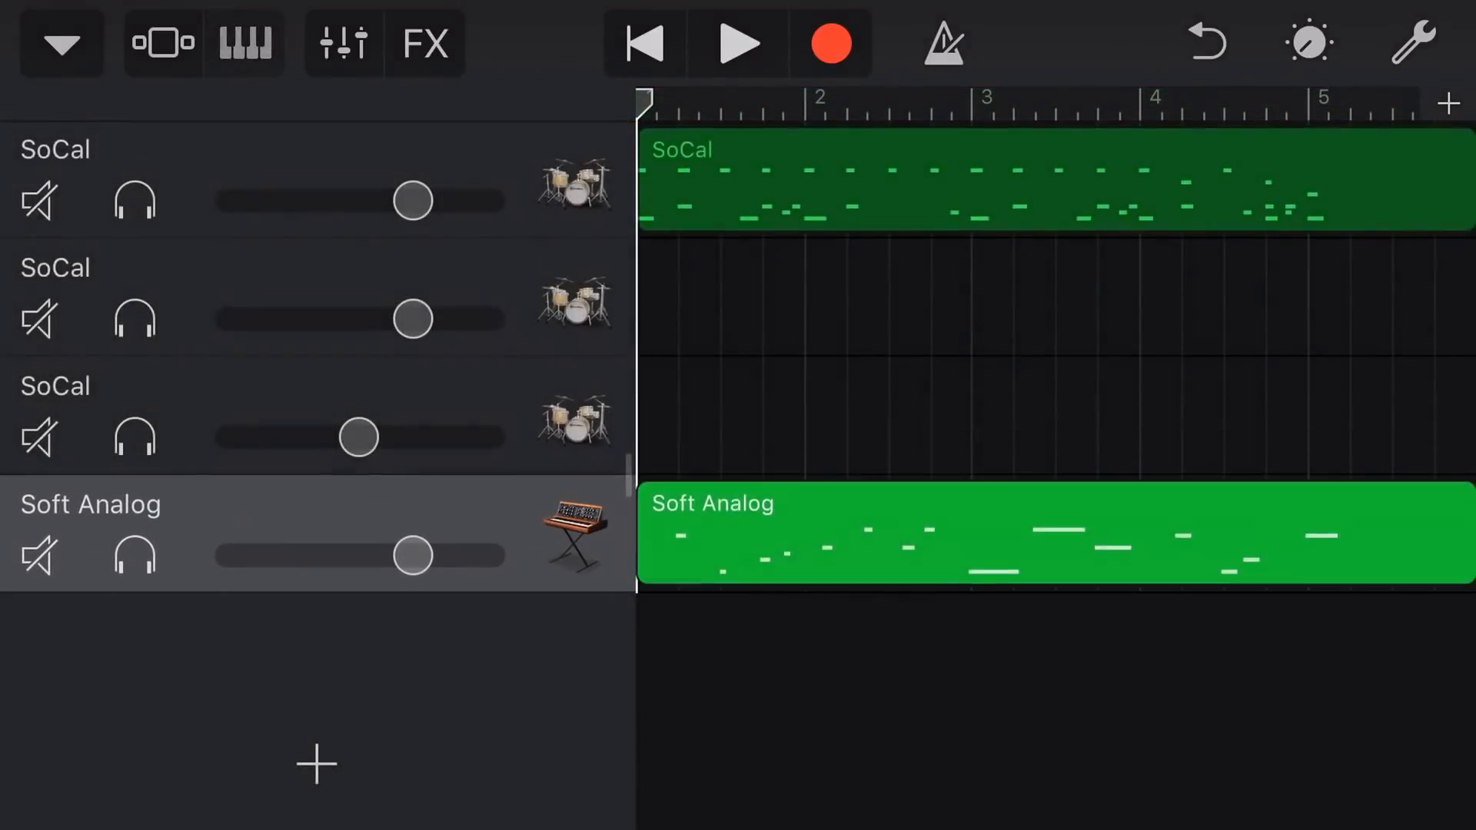
- Add an Electric Piano track and shift its keyboard down one octave
left_click(318, 763)
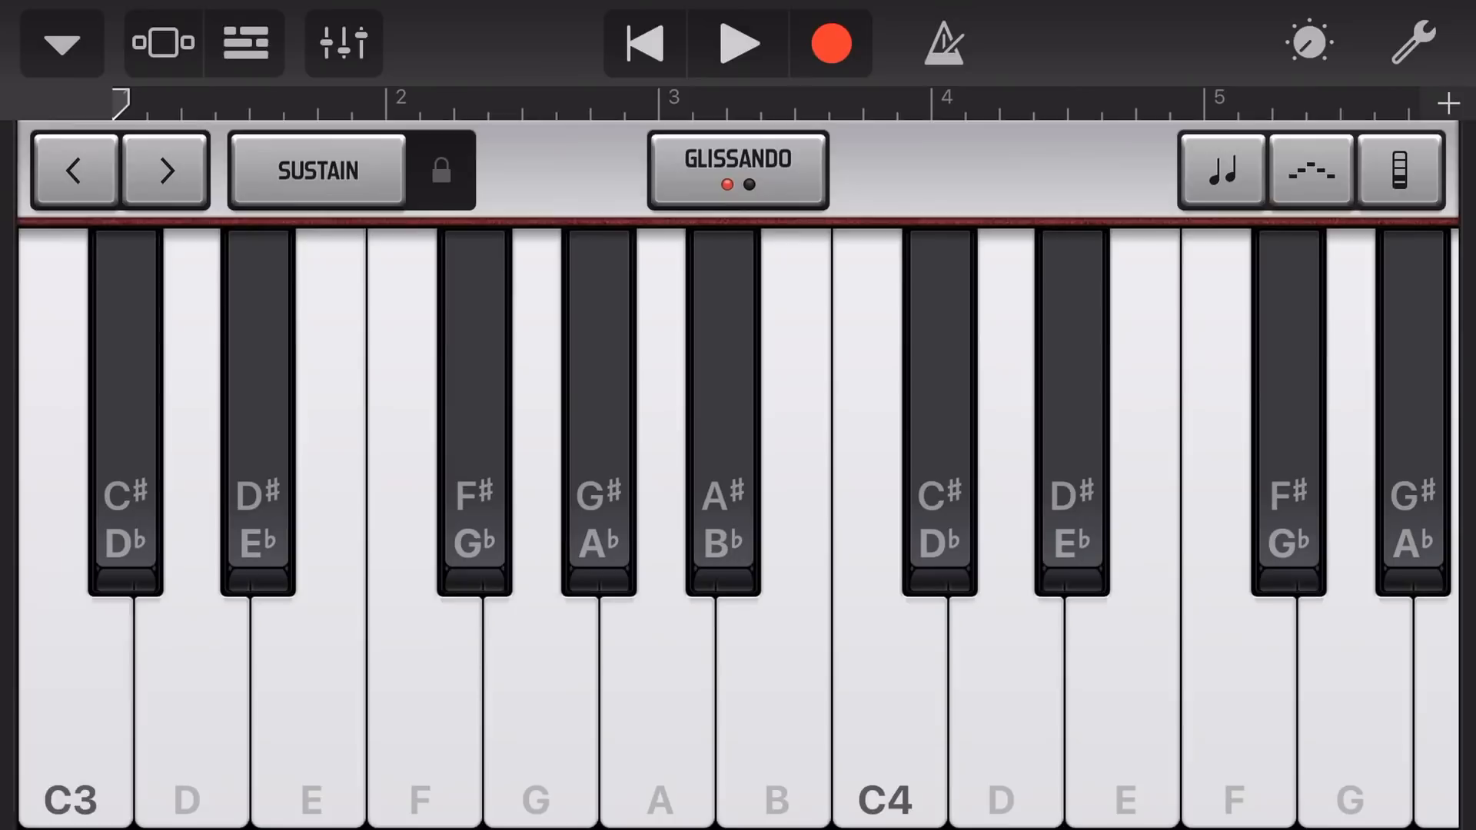
left_click(70, 691)
left_click(74, 171)
- Record sustained electric piano notes across the song and return to the tracks overview
left_click(832, 45)
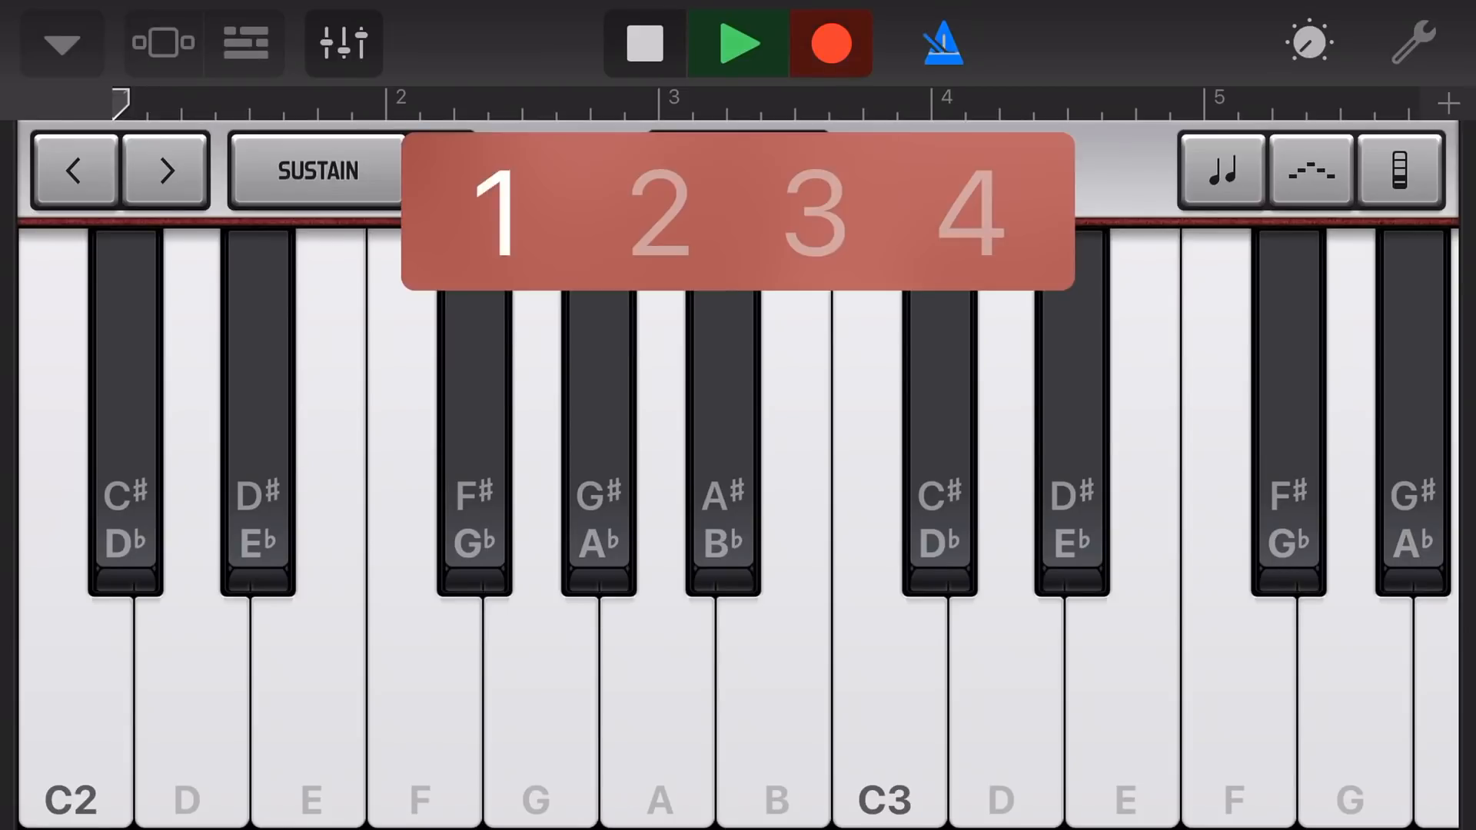
left_click(537, 691)
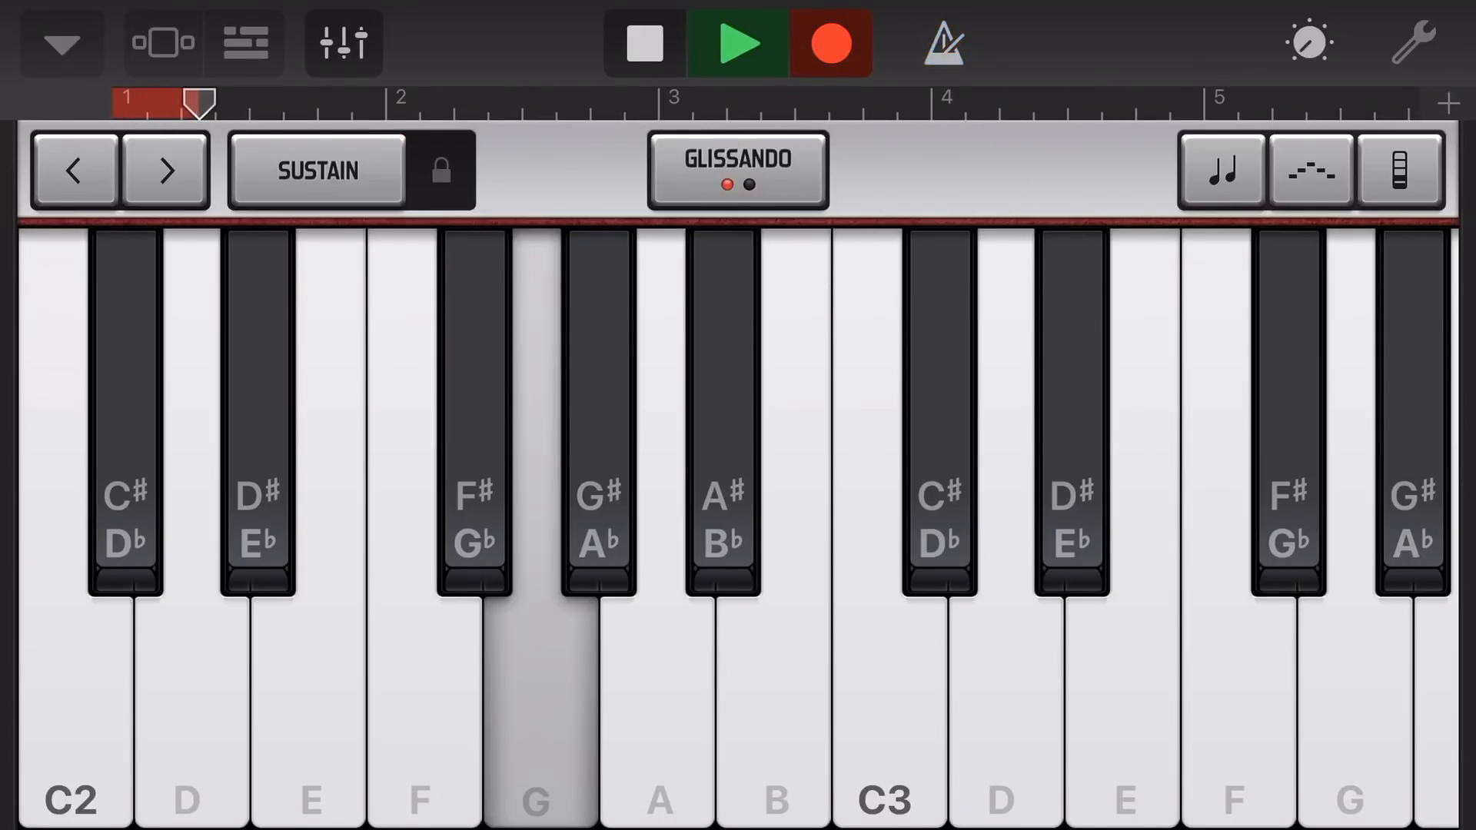
left_click(475, 519)
left_click(424, 693)
left_click(474, 462)
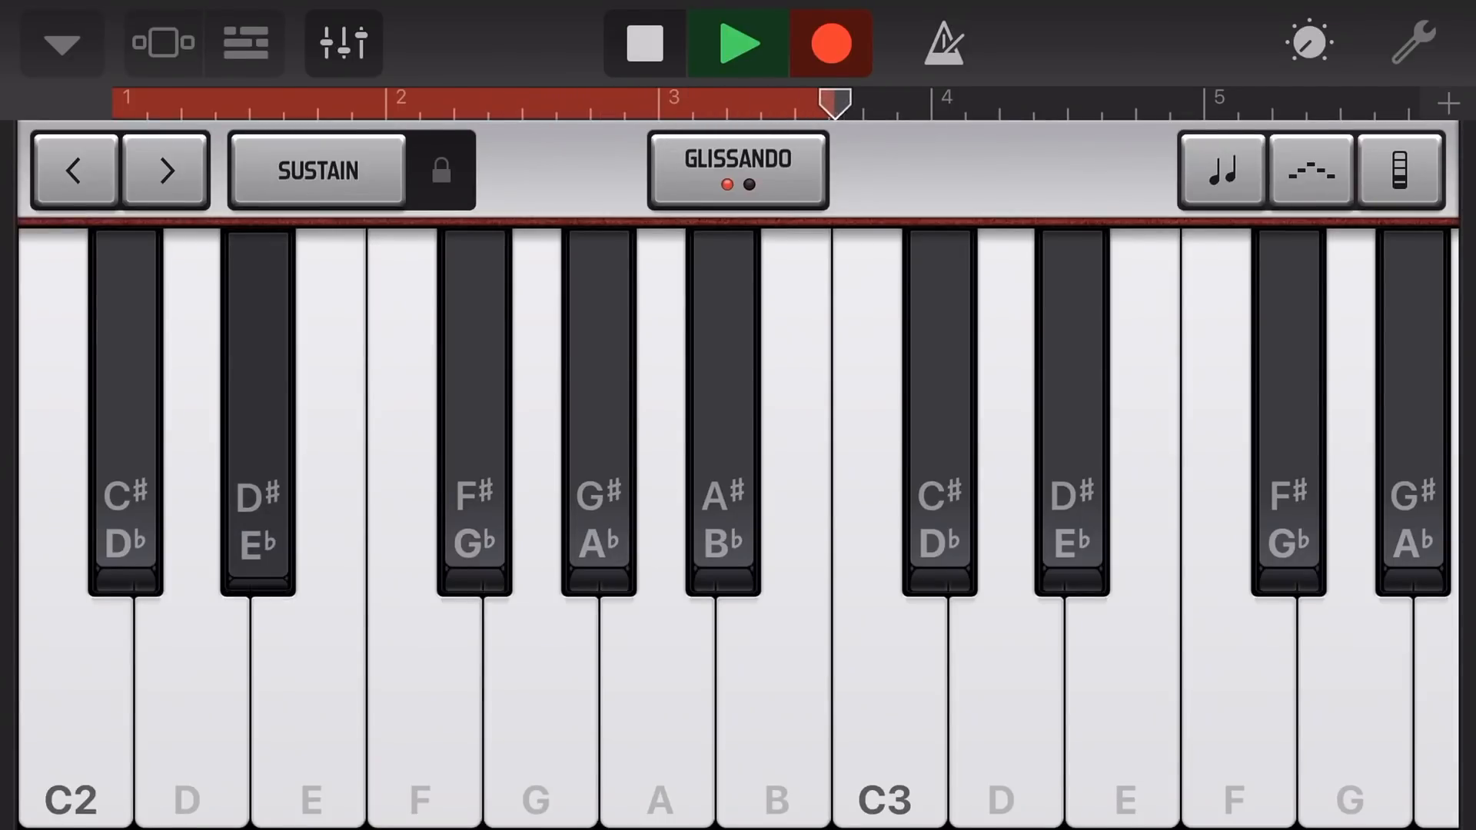
left_click(71, 692)
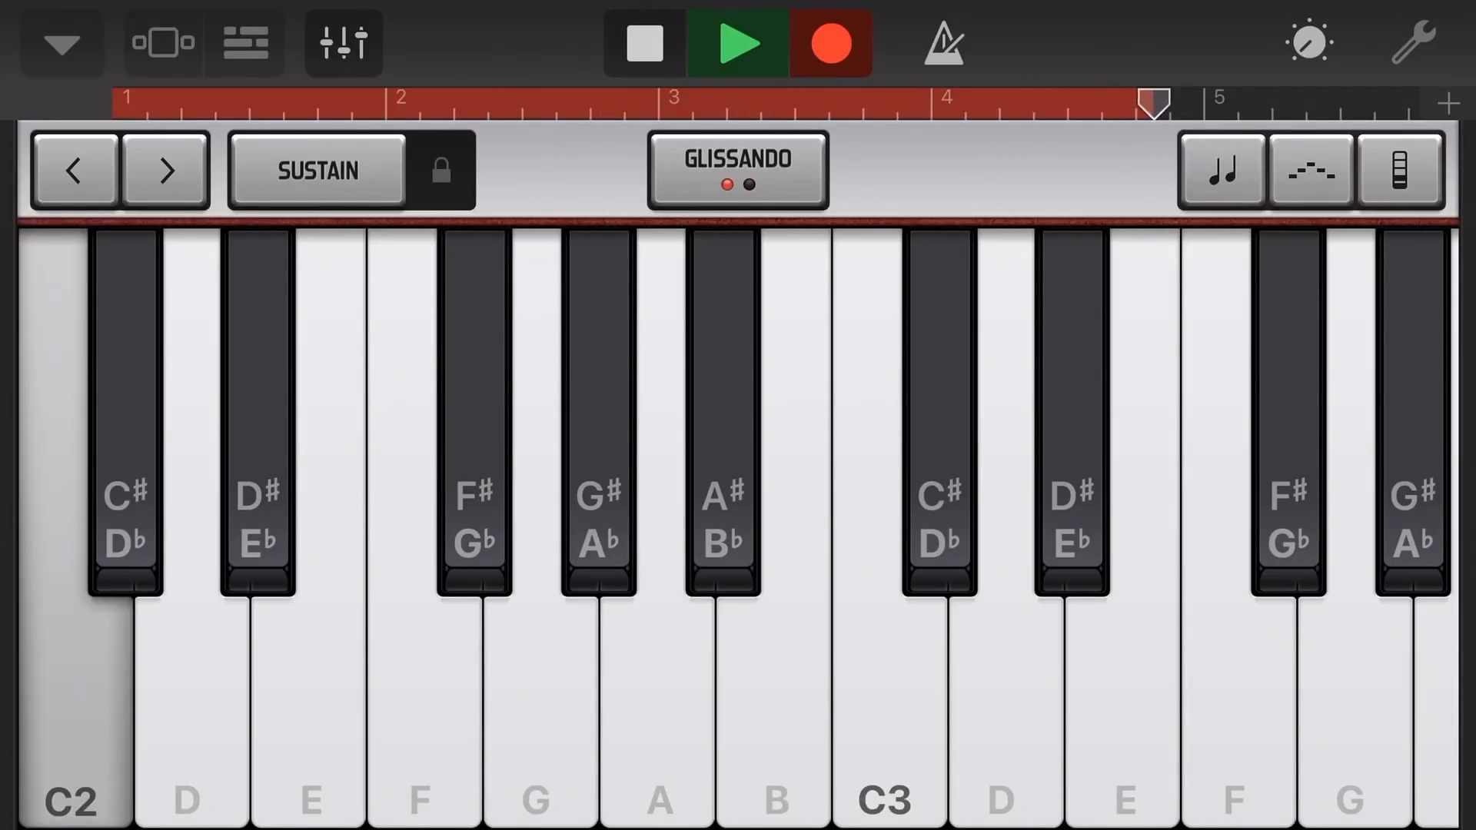
left_click(890, 692)
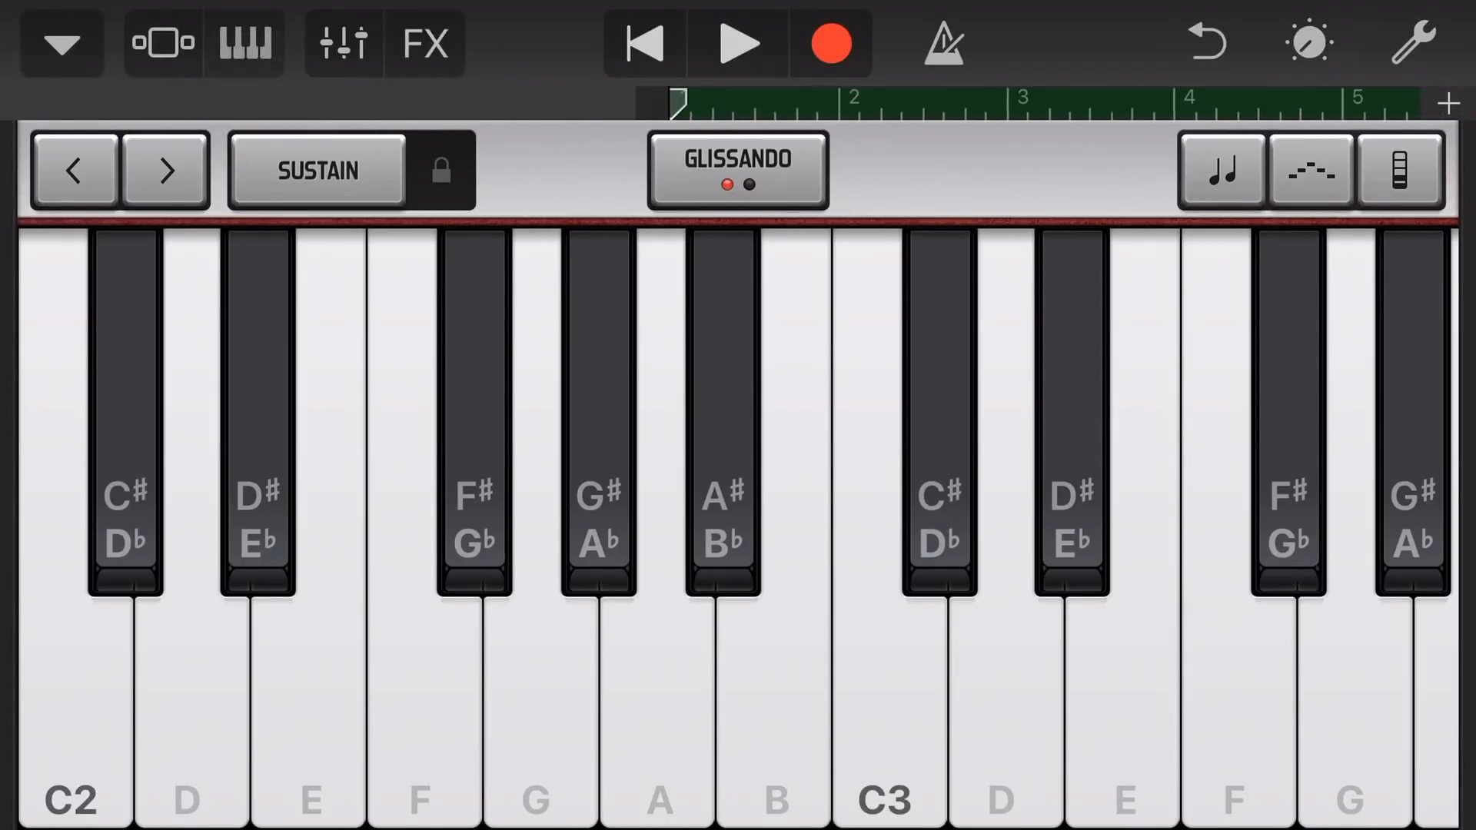
left_click(163, 42)
- Solo Soft Analog and Electric Piano, play them back, stop, and deselect the region
left_click(288, 530)
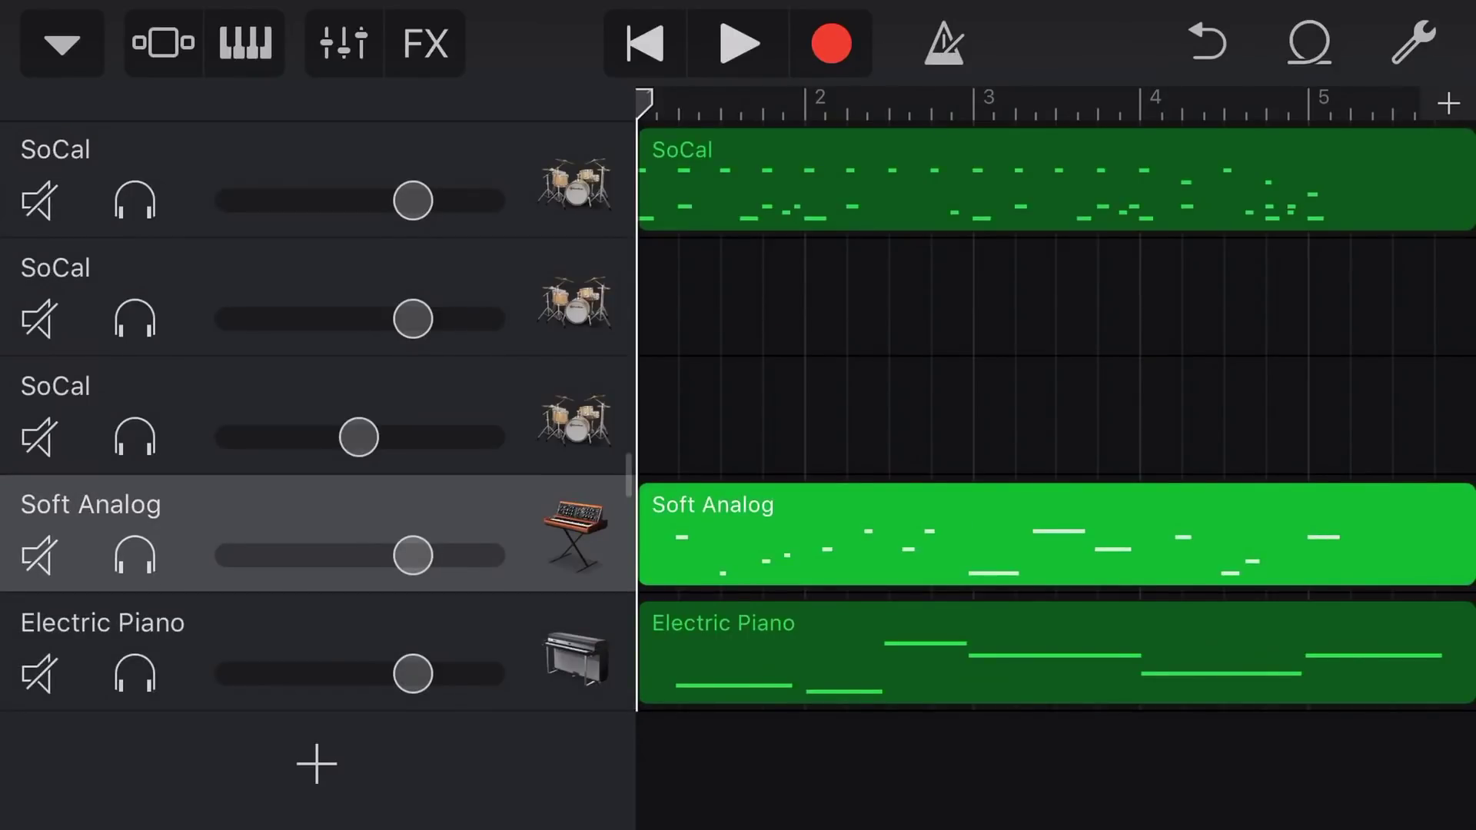
left_click(135, 555)
left_click(135, 673)
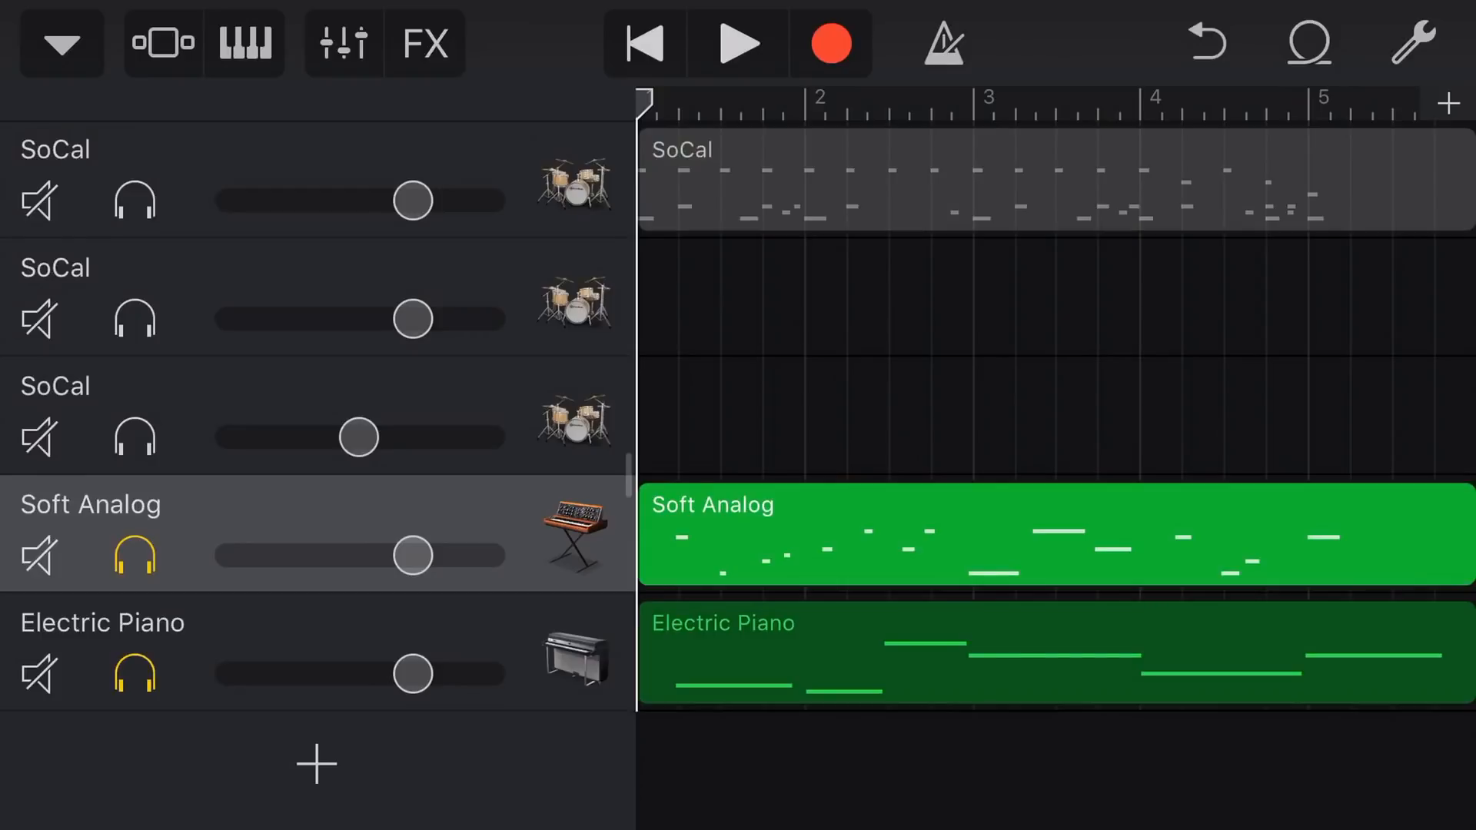
left_click(739, 42)
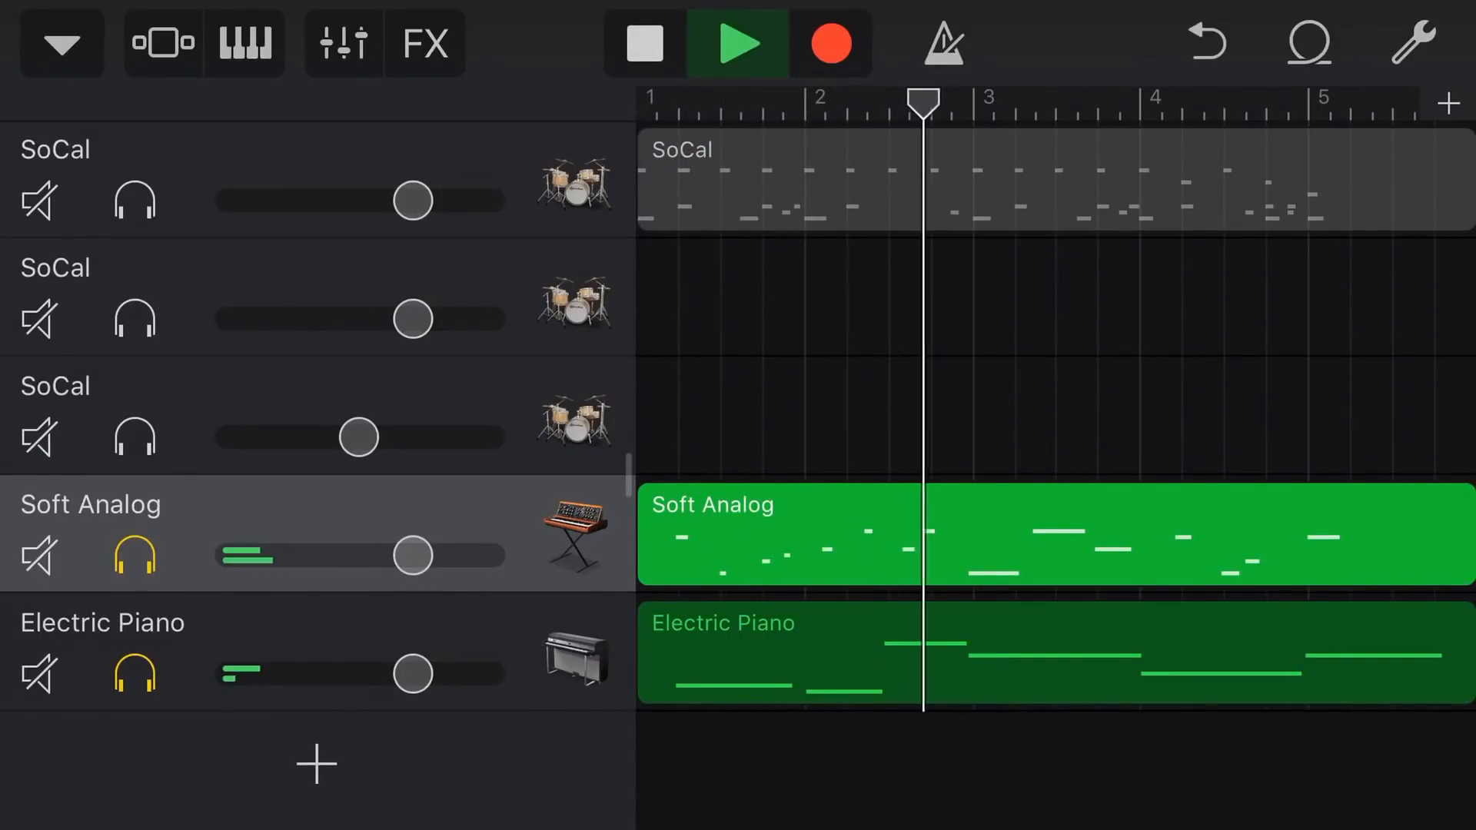
left_click(644, 43)
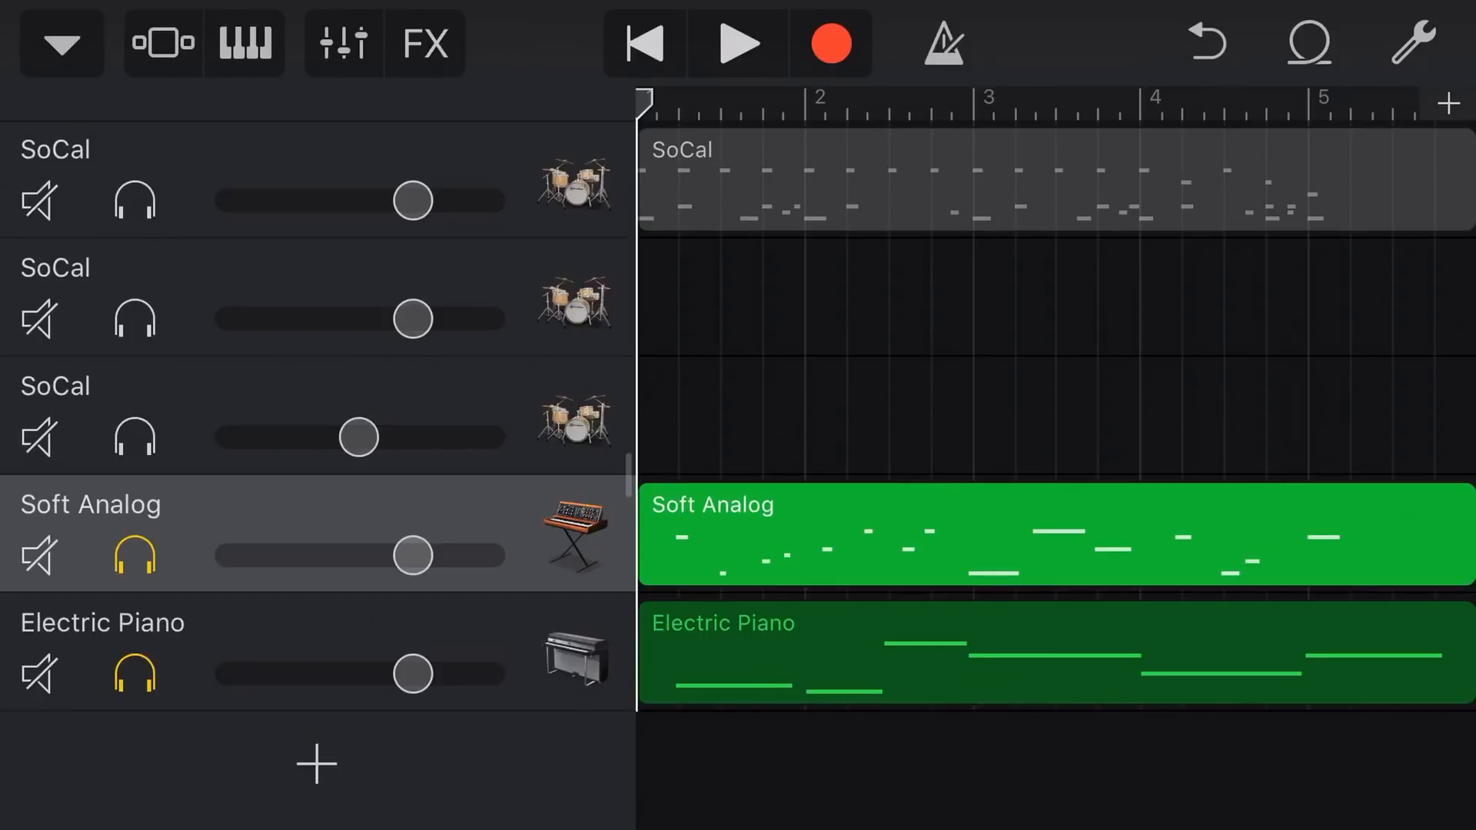
key("Escape")
- Join the Soft Analog and Electric Piano regions into one region on the Soft Analog track
left_click(1056, 534)
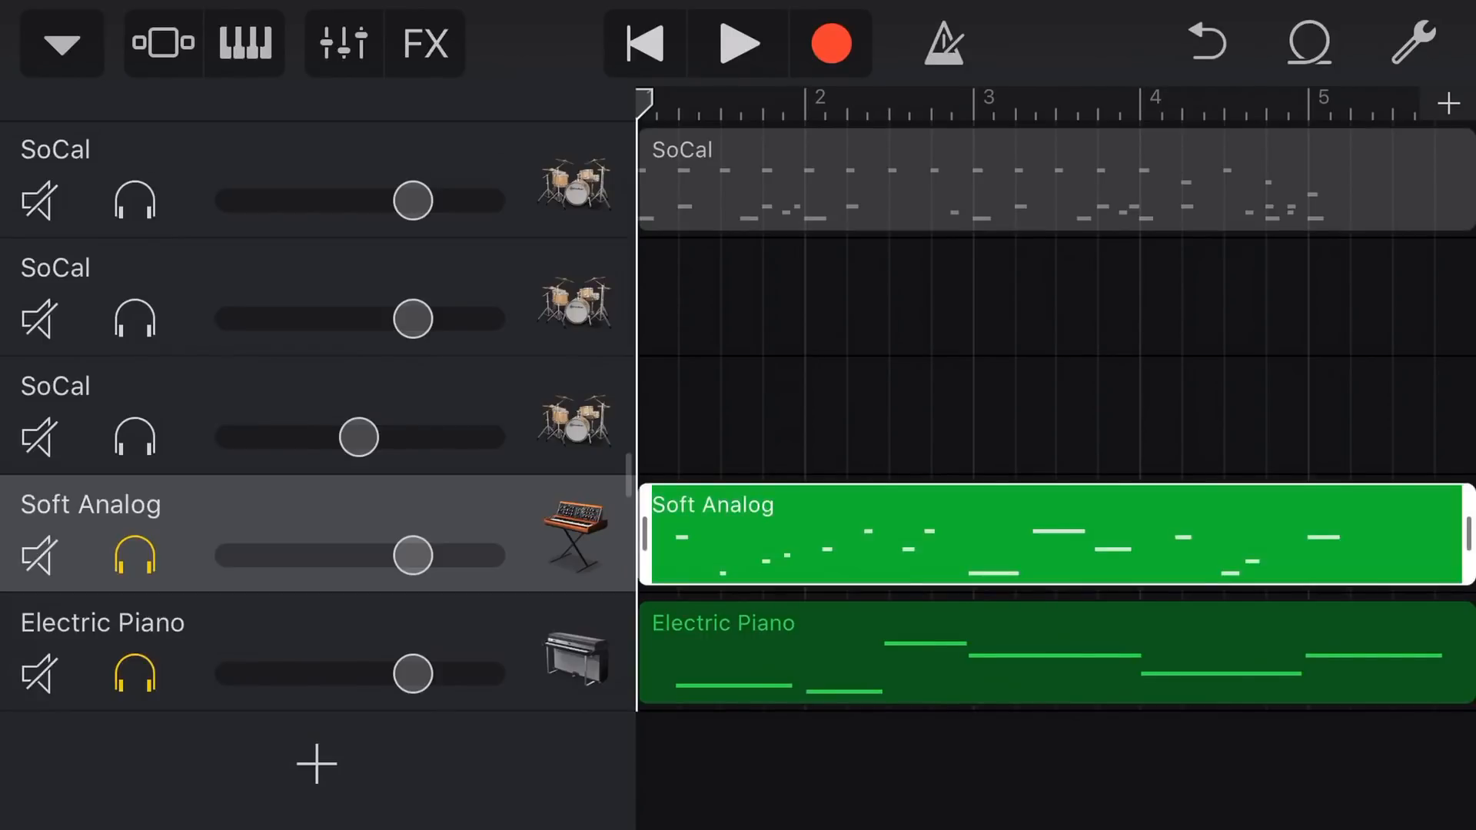
left_click(1055, 652)
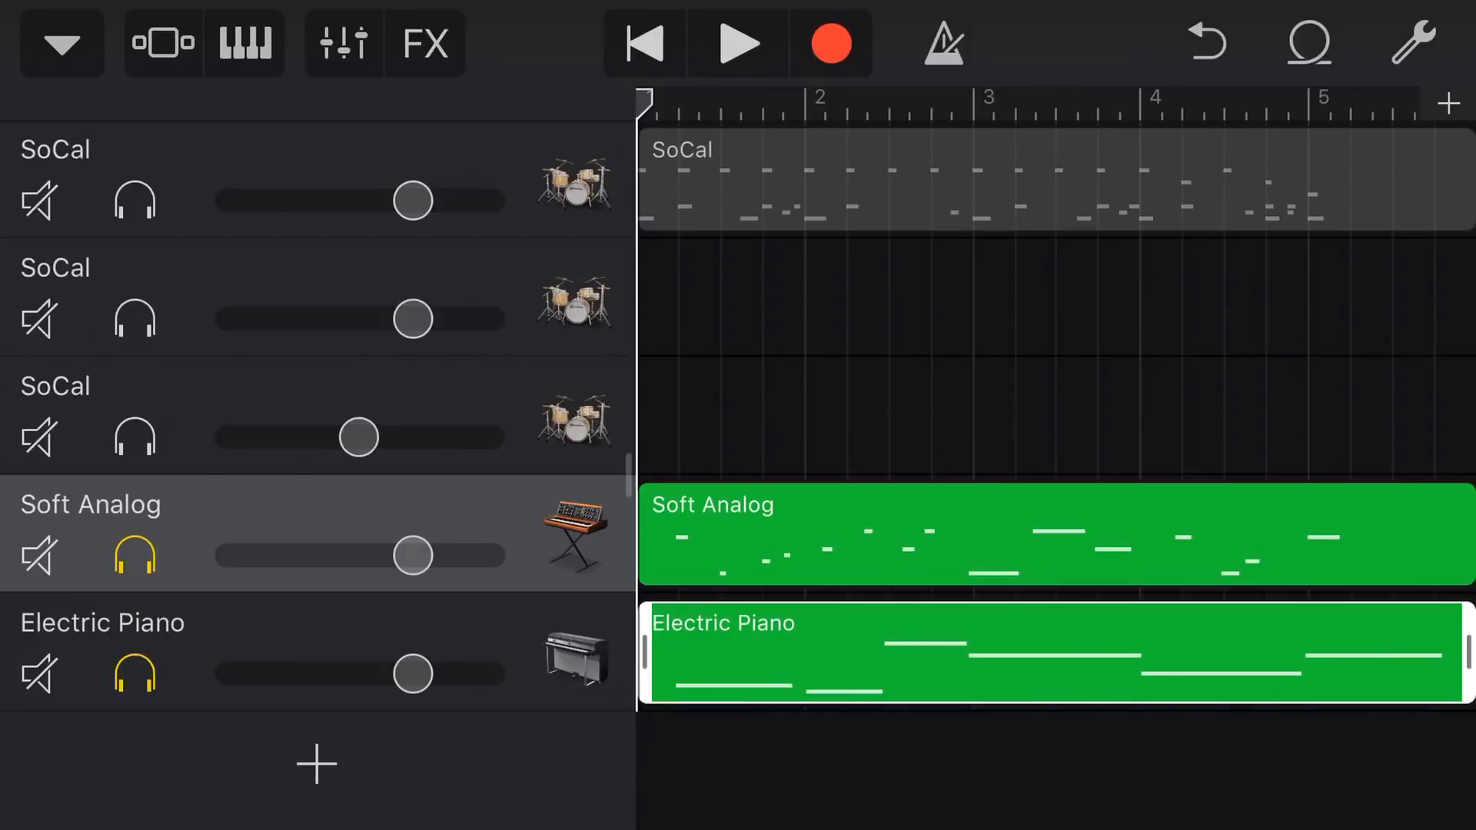
left_click(1054, 533)
left_click(1054, 534)
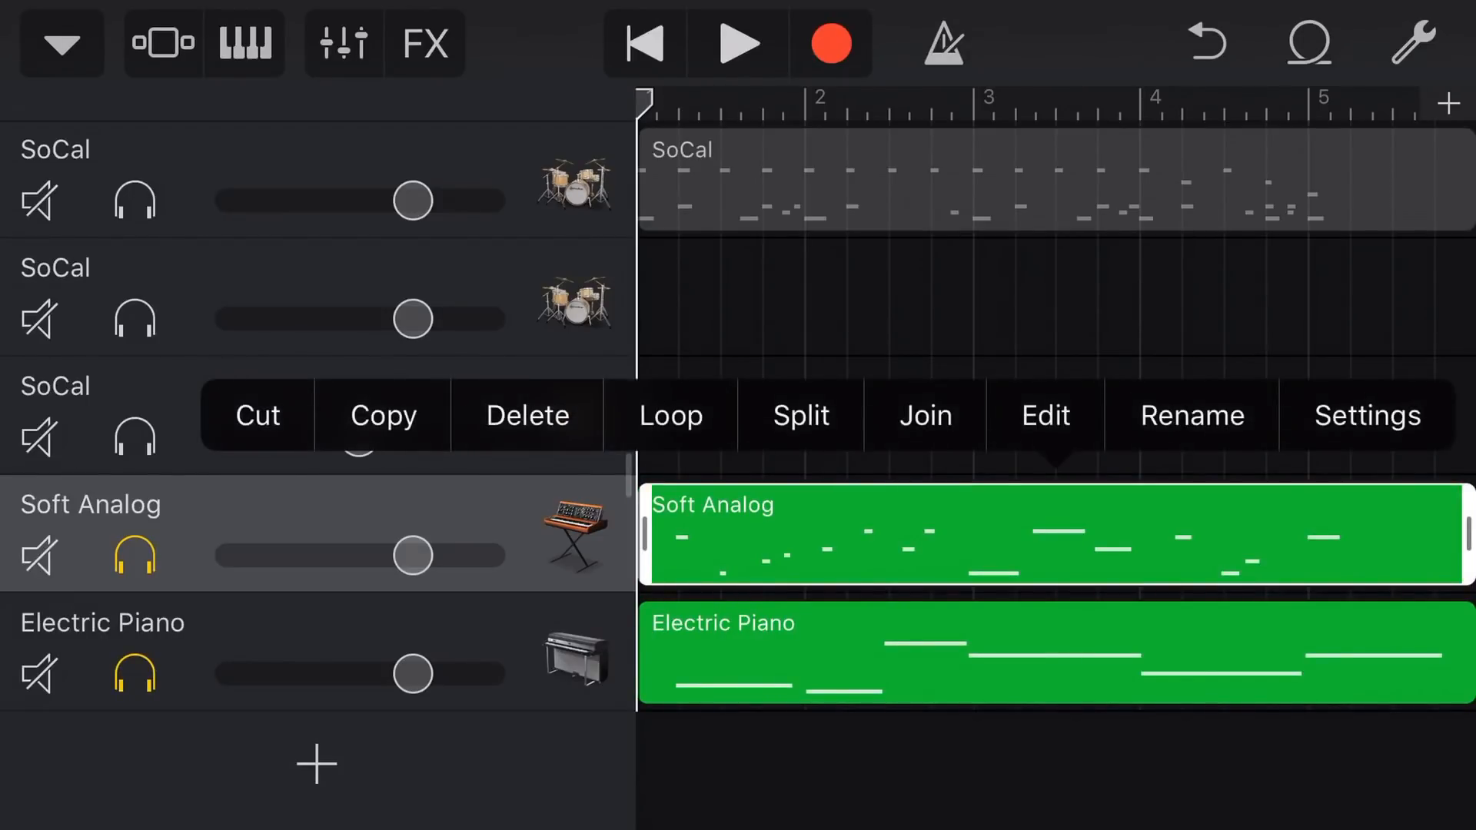
left_click(925, 416)
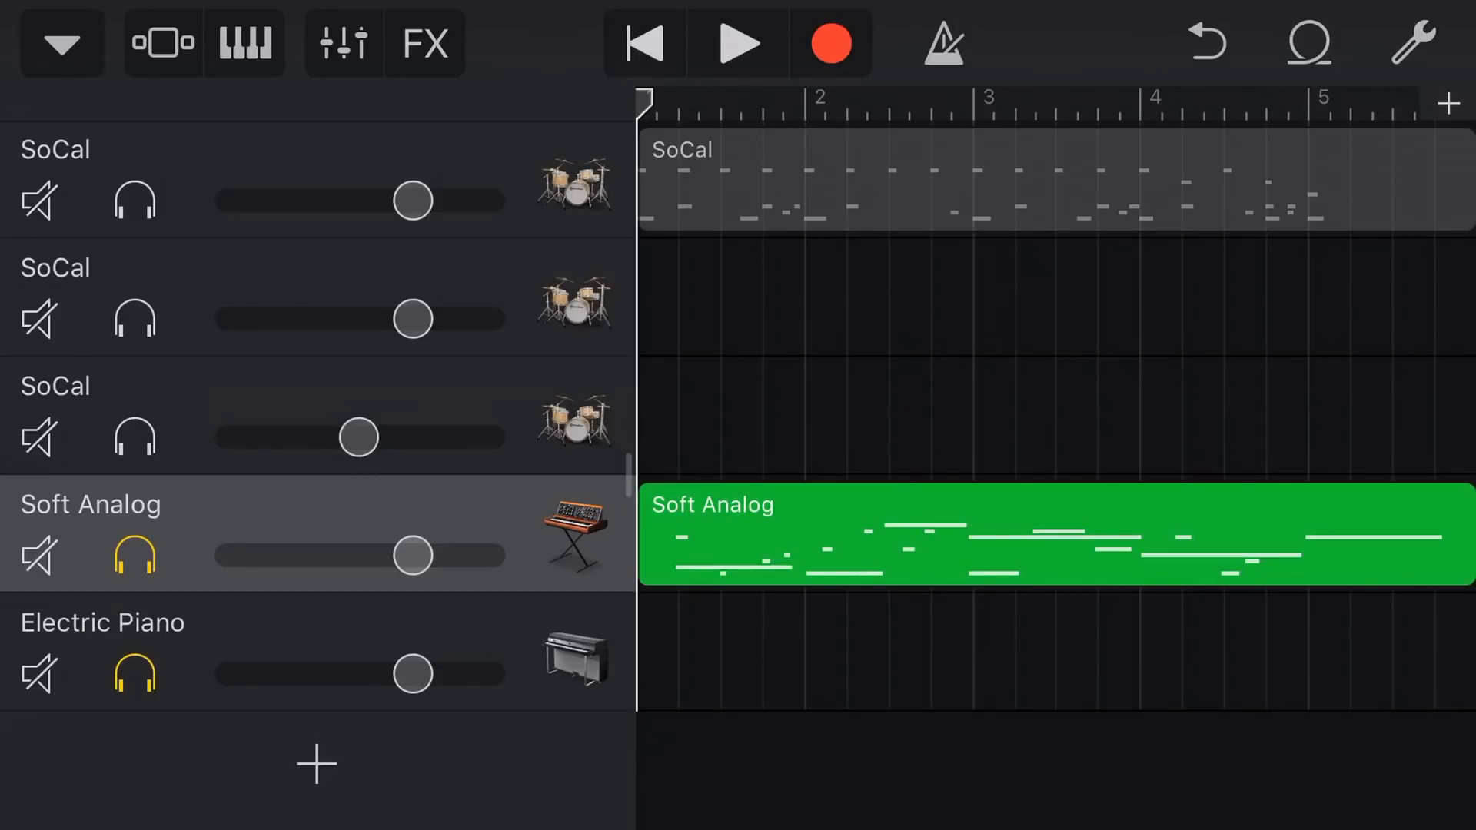
- Play back the joined keyboard part, stop, and return the playhead to the start
key("space")
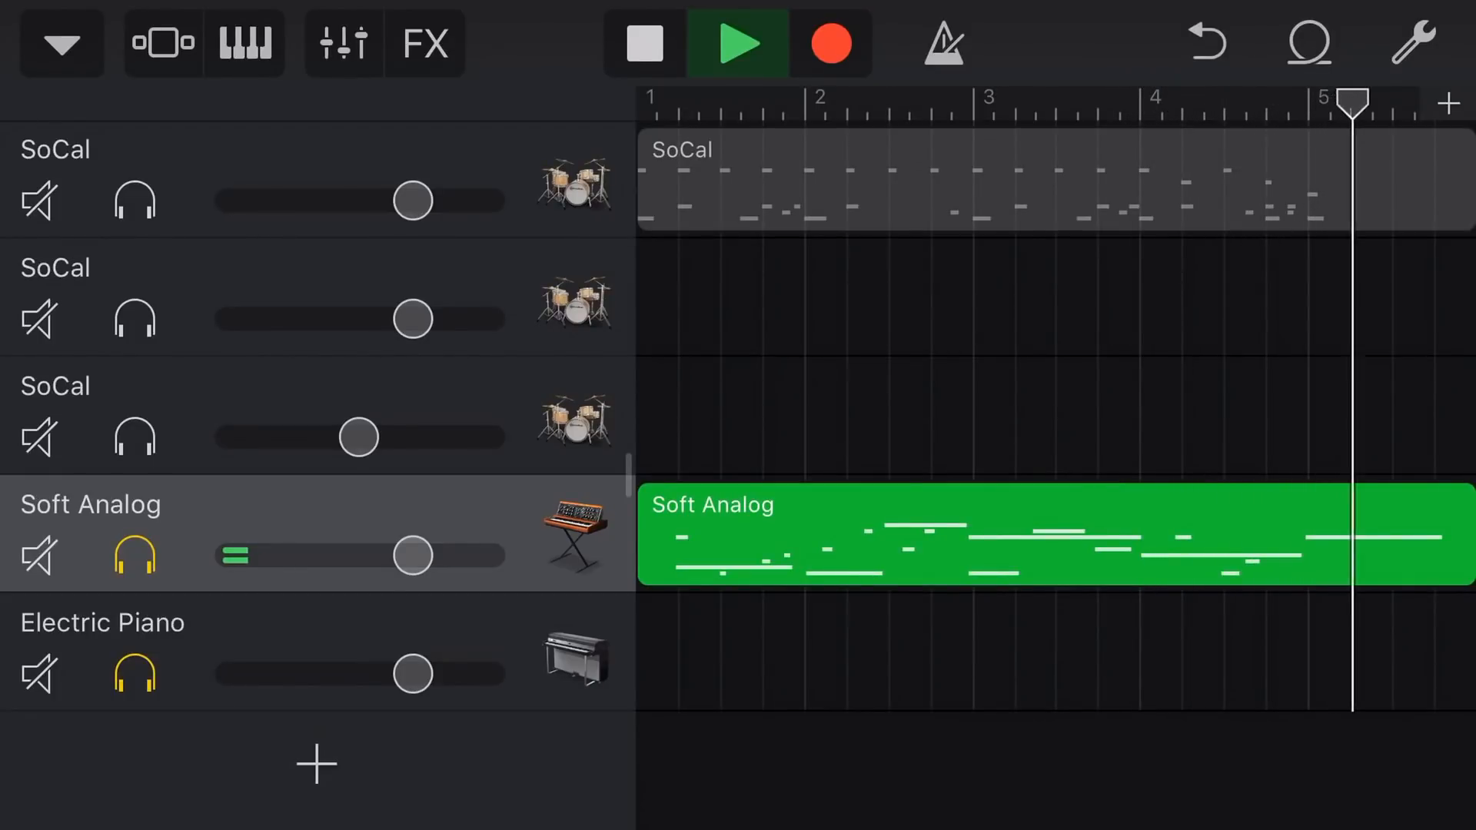
key("space")
key("Return")
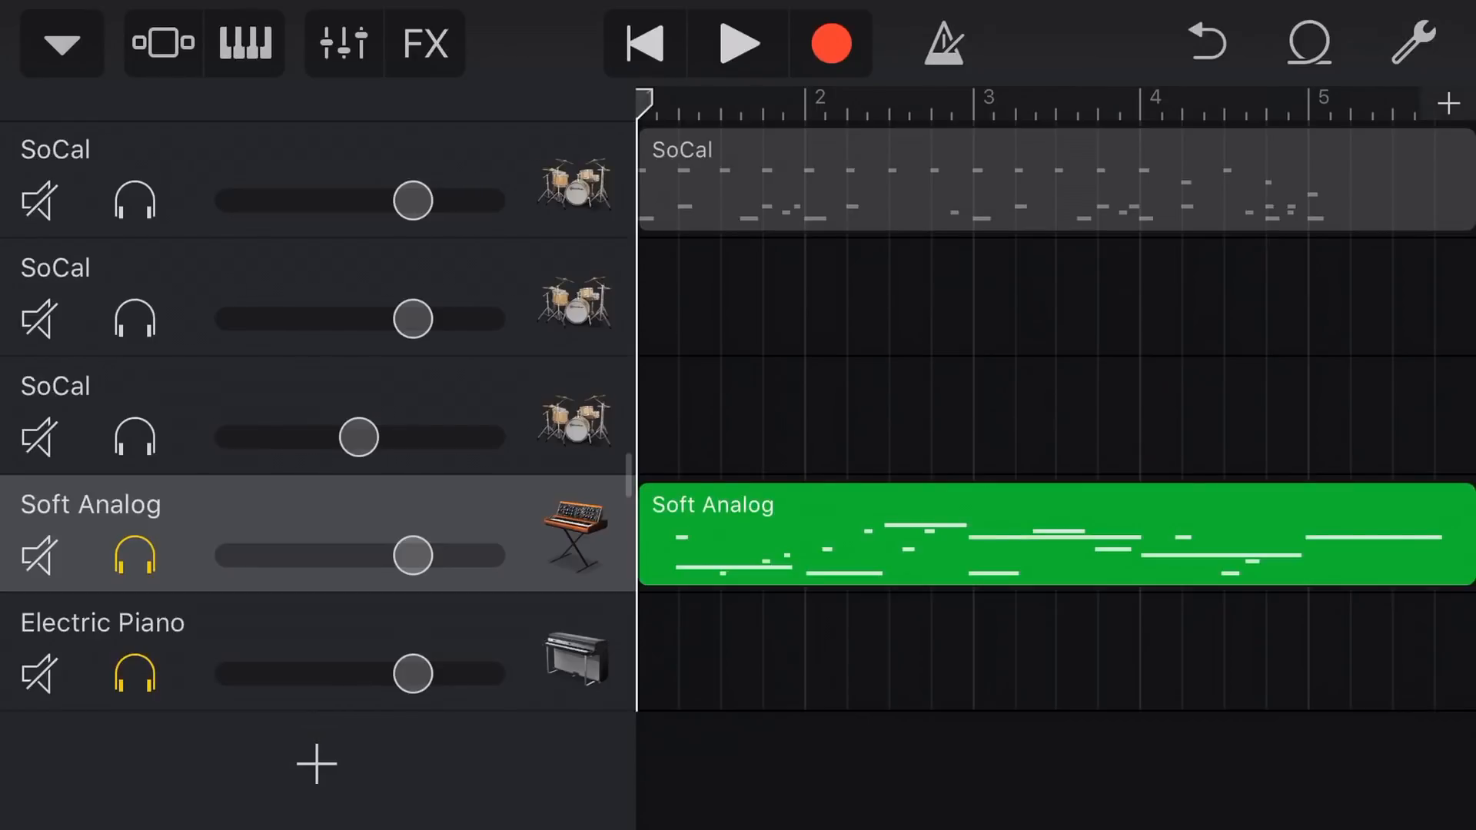
- Unsolo Soft Analog and Electric Piano, then reselect the Soft Analog track
left_click(135, 556)
left_click(135, 674)
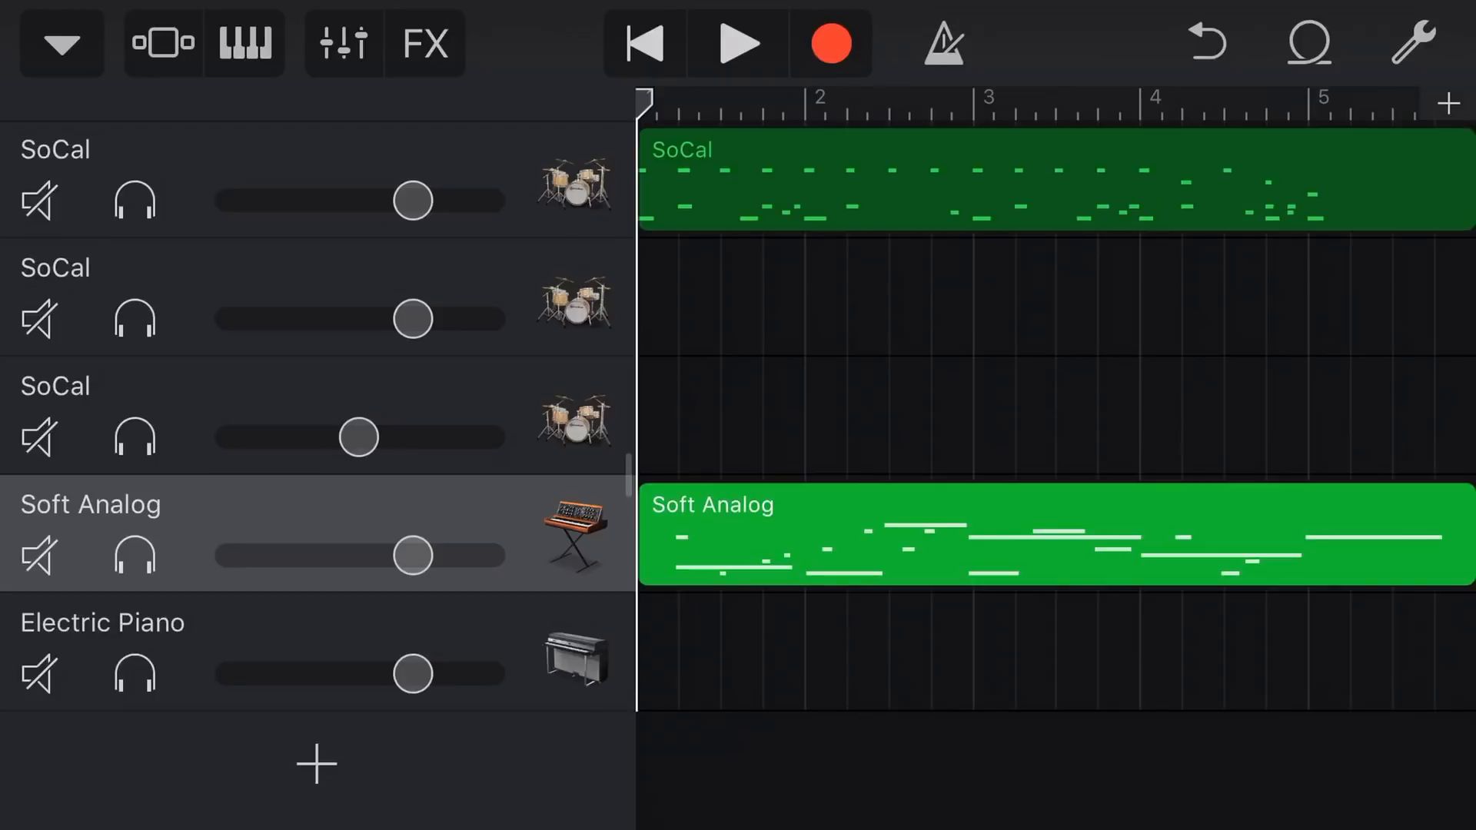
left_click(289, 150)
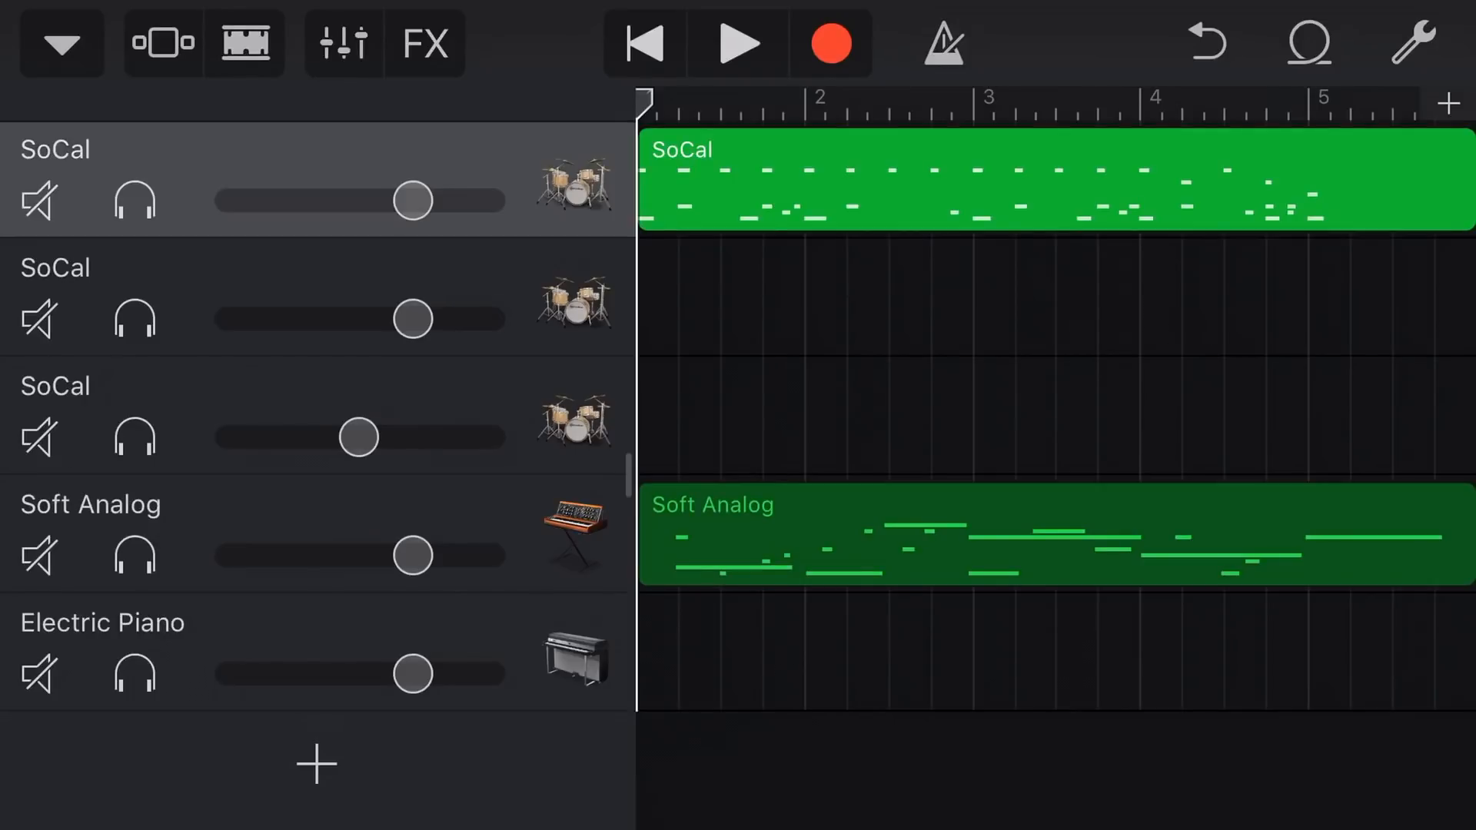
left_click(289, 504)
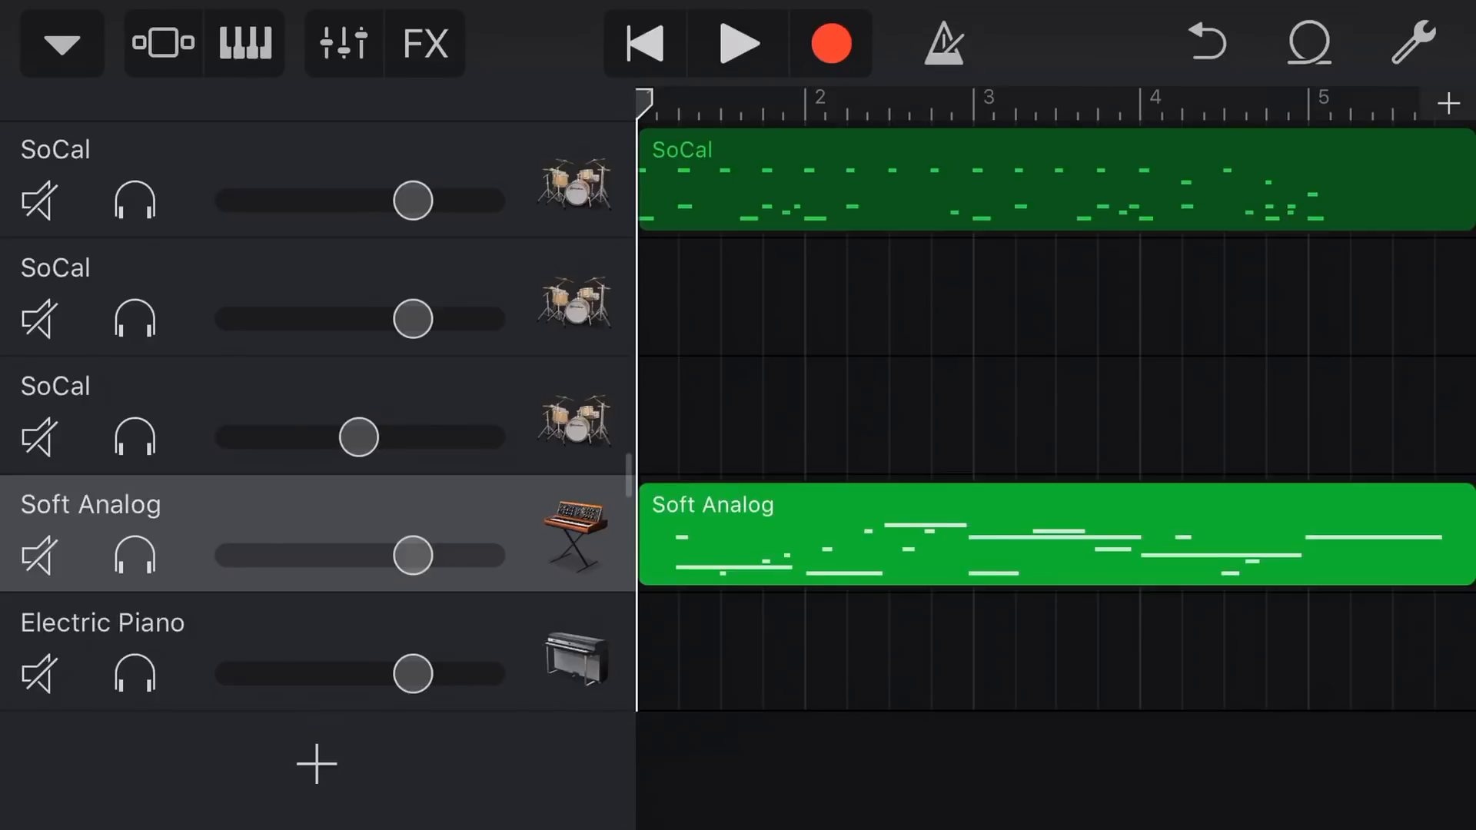
- Turn on Merge Recordings in the Soft Analog track's Recording settings and close the panel
left_click(343, 44)
left_click(270, 212)
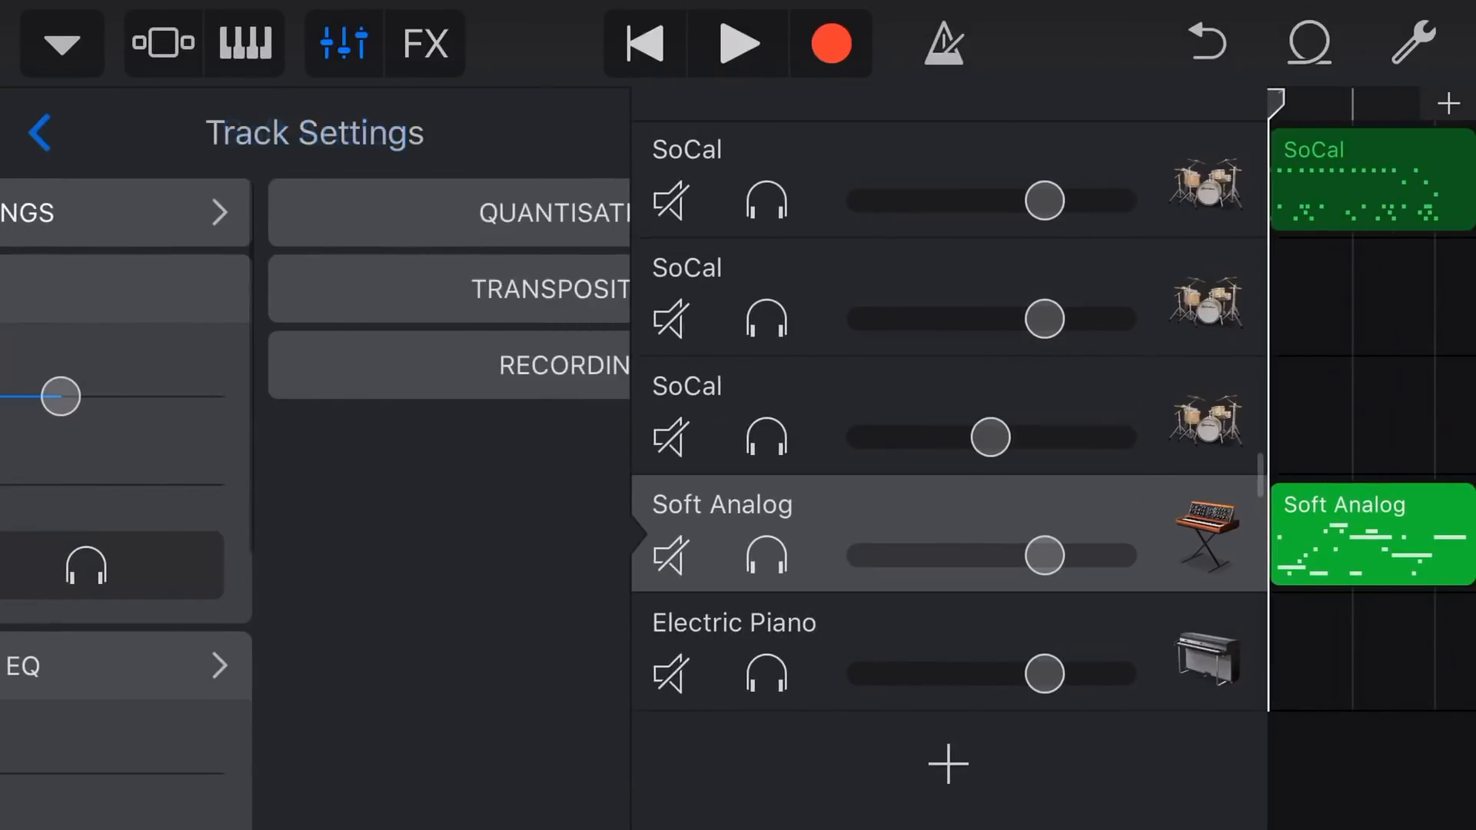
left_click(314, 365)
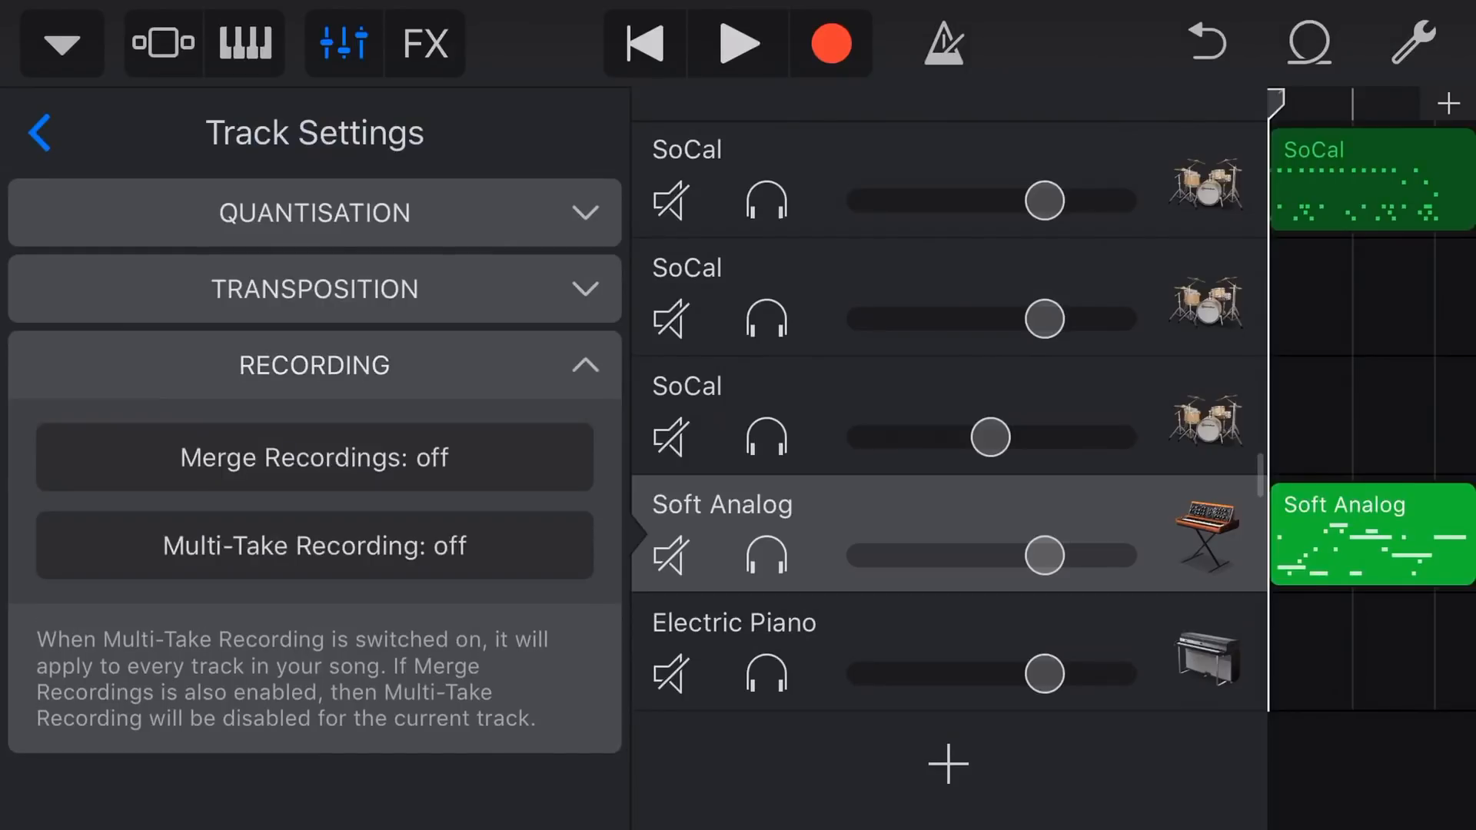
left_click(314, 457)
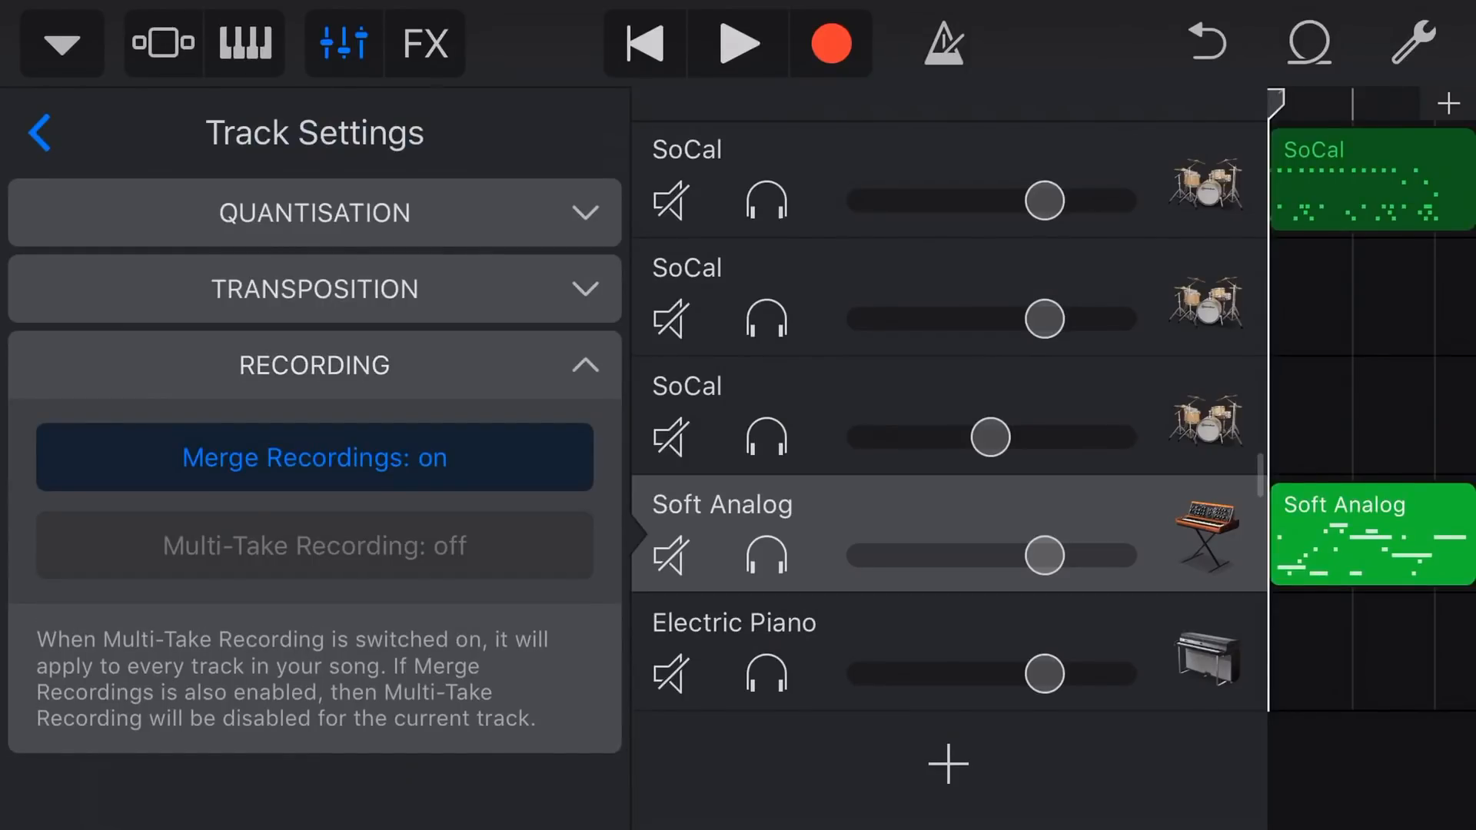
left_click(314, 365)
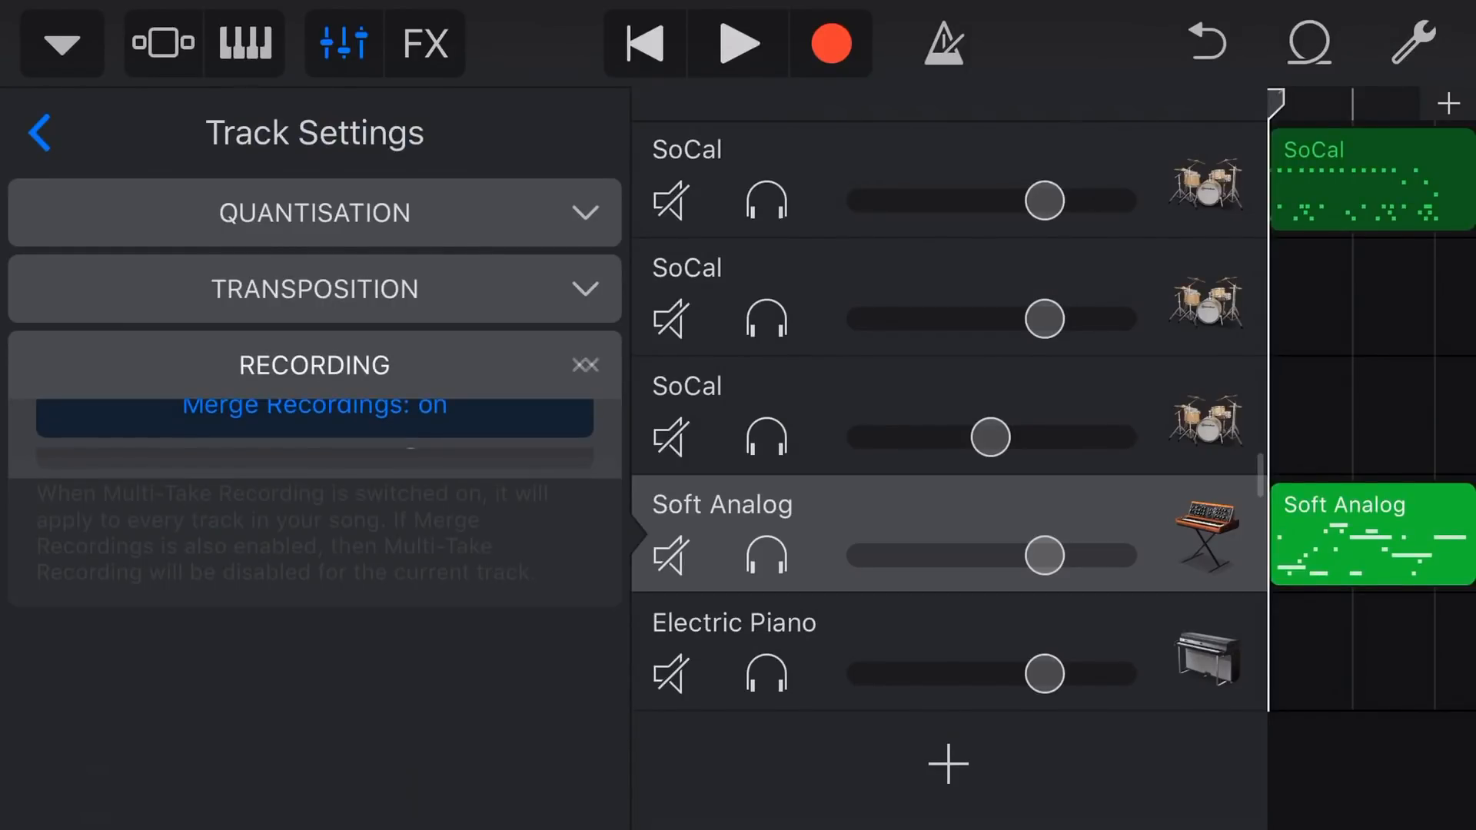
left_click(342, 43)
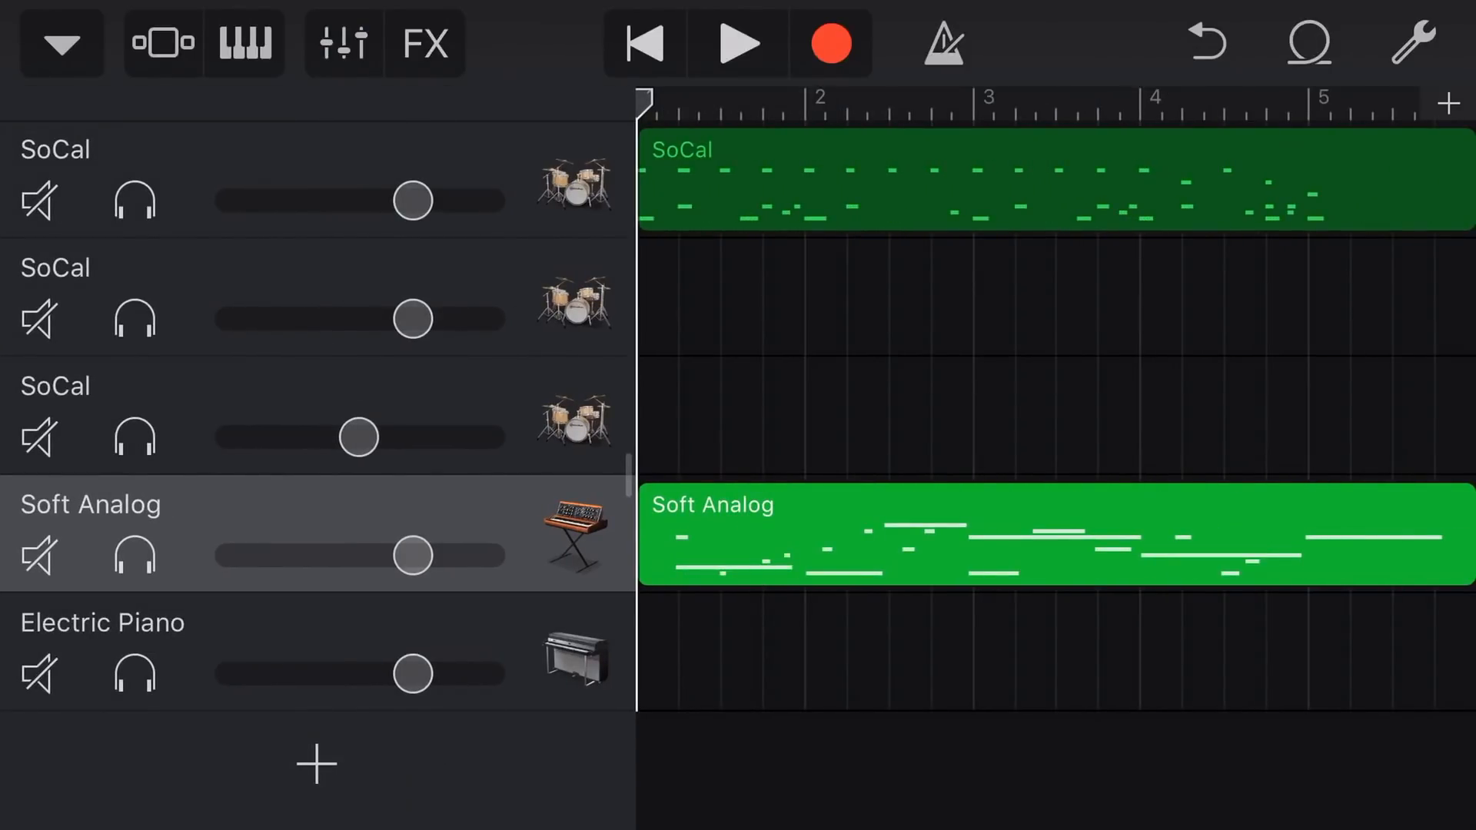
- Record D4, C4, A3 and G#3 over the Soft Analog part, stop, and return to Tracks view
left_click(832, 43)
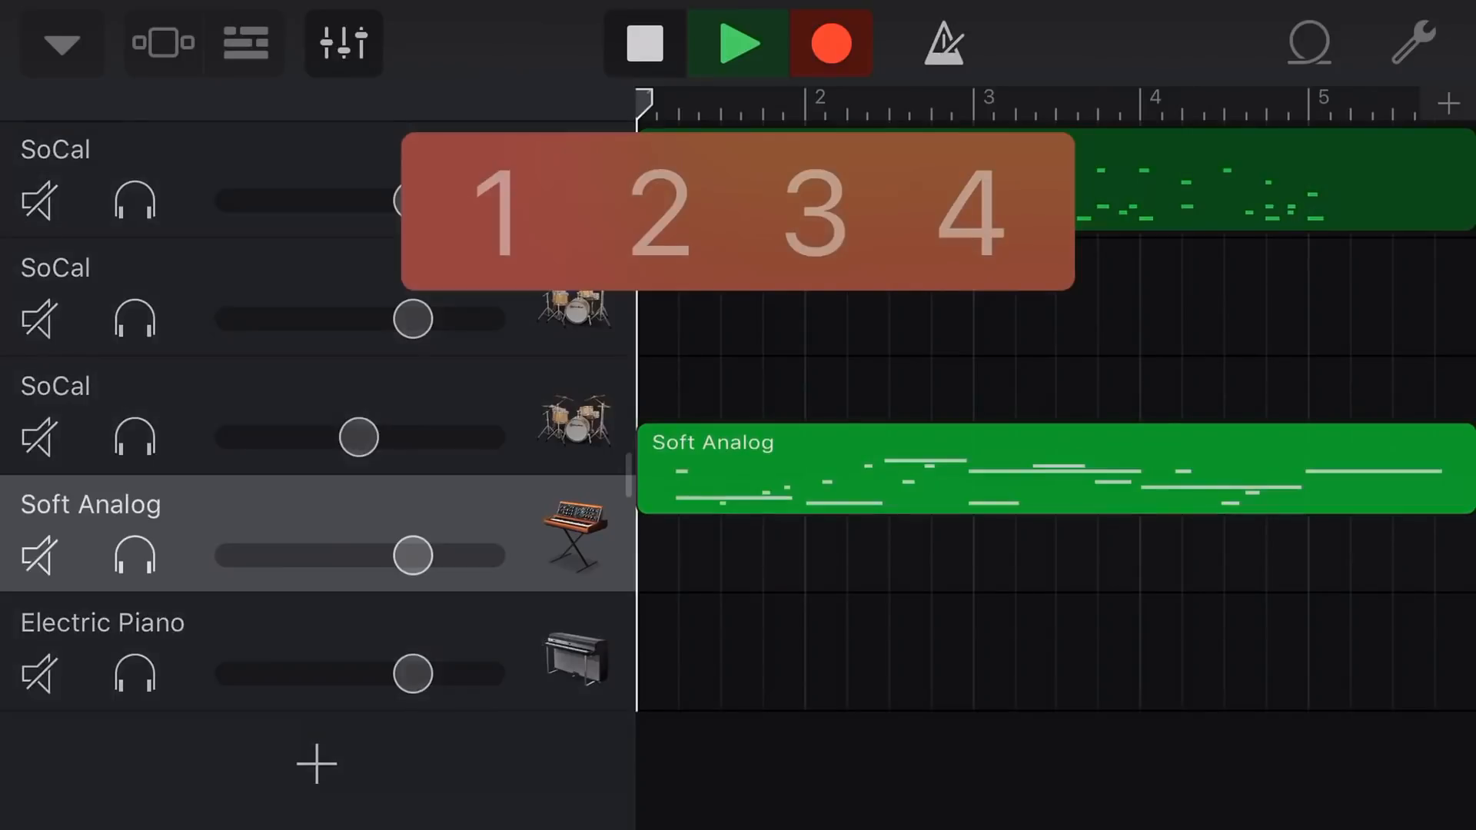
left_click(246, 43)
left_click(1003, 692)
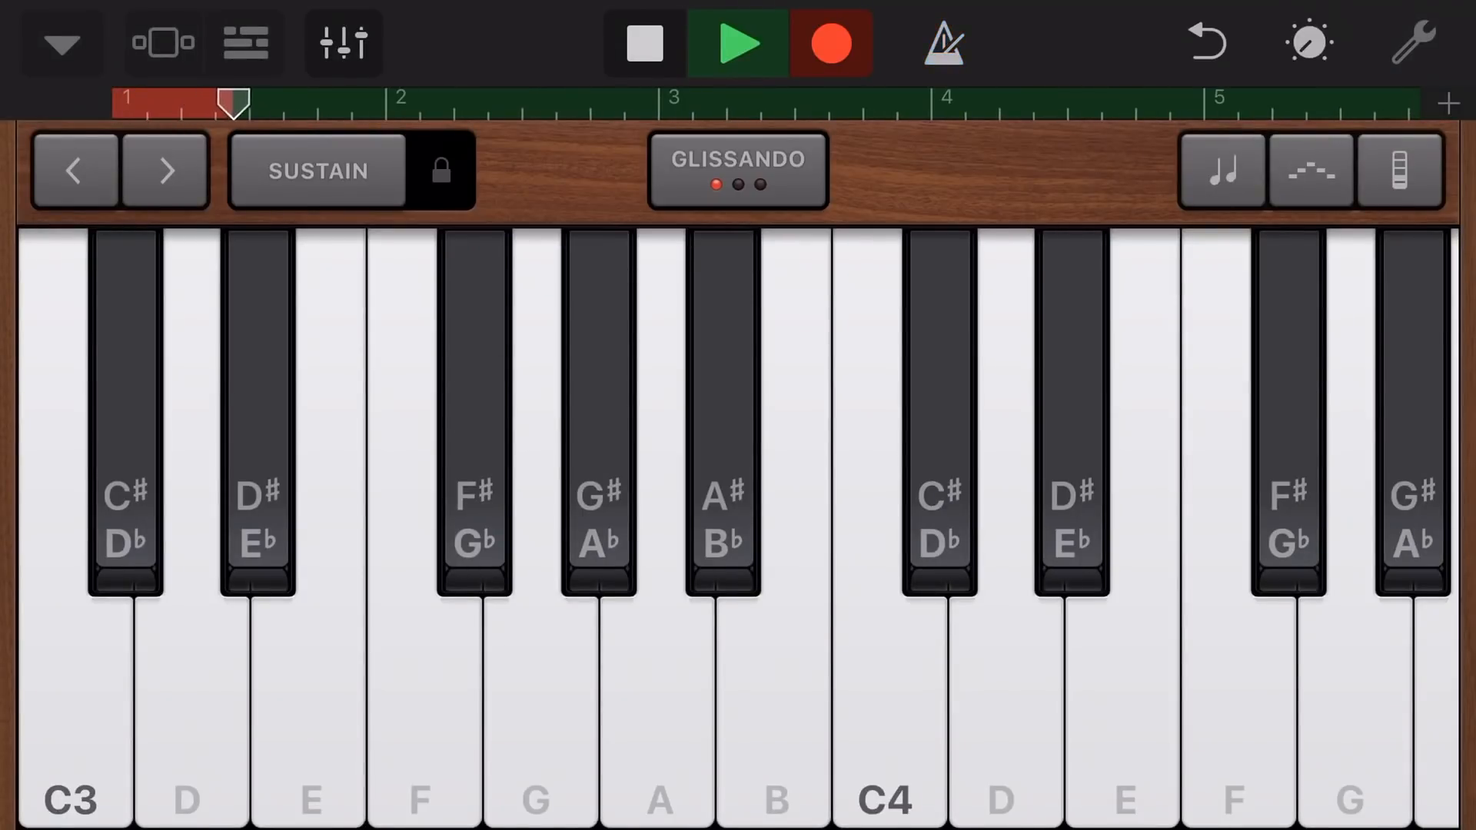
left_click(888, 692)
left_click(658, 692)
left_click(598, 462)
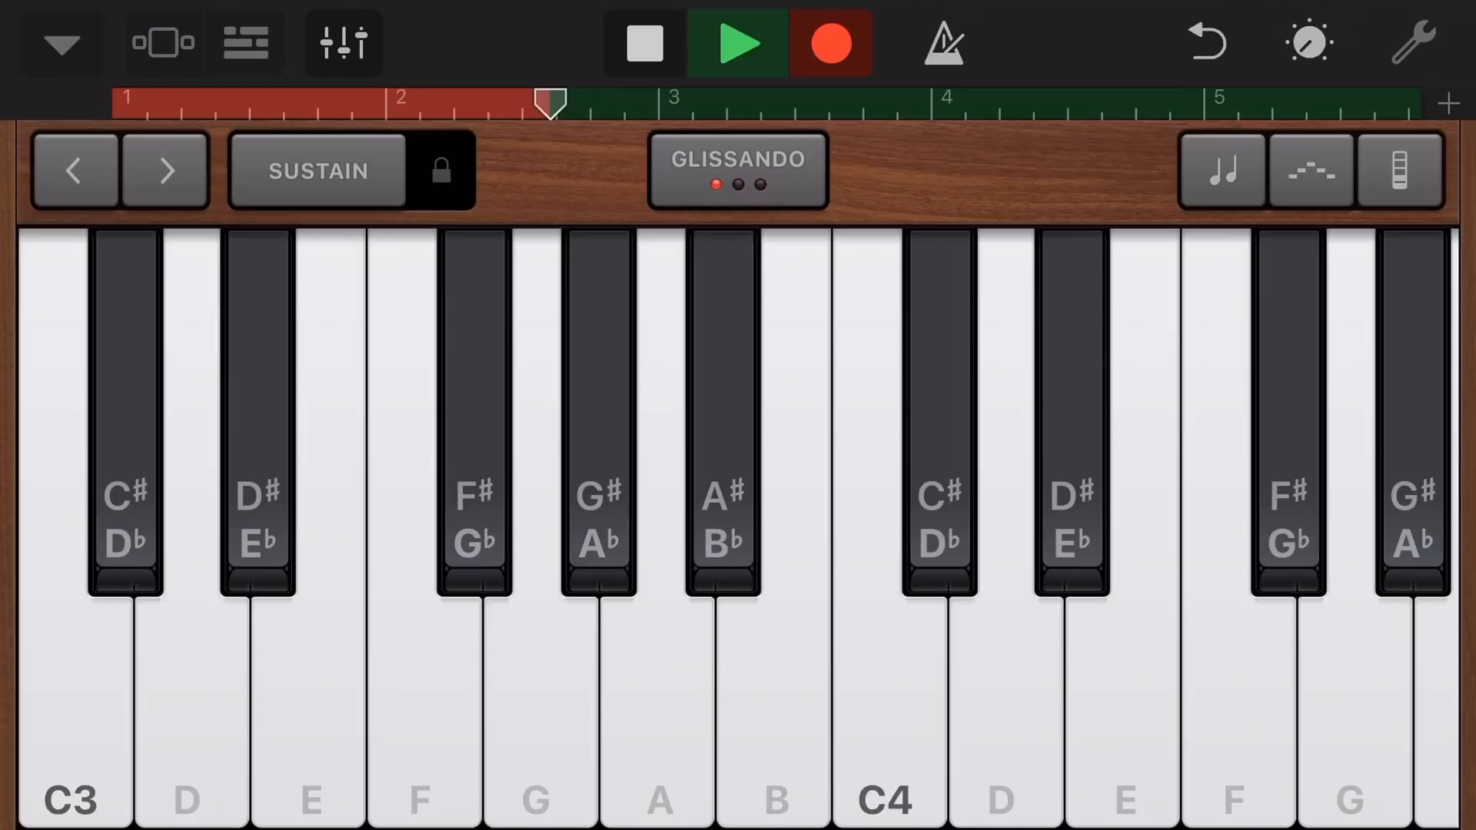
left_click(645, 43)
left_click(246, 43)
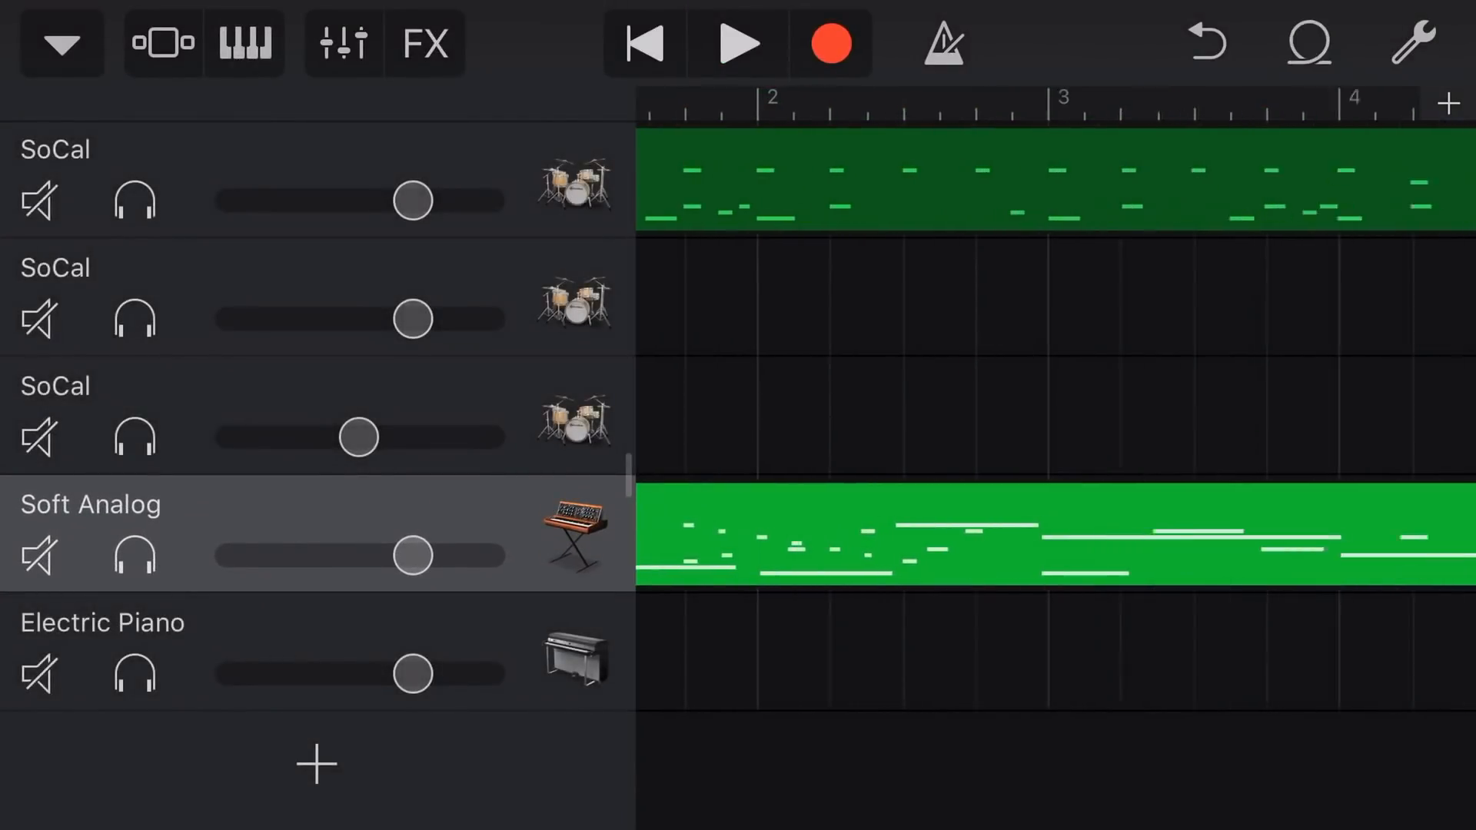
scroll(1056, 461, "up", 5)
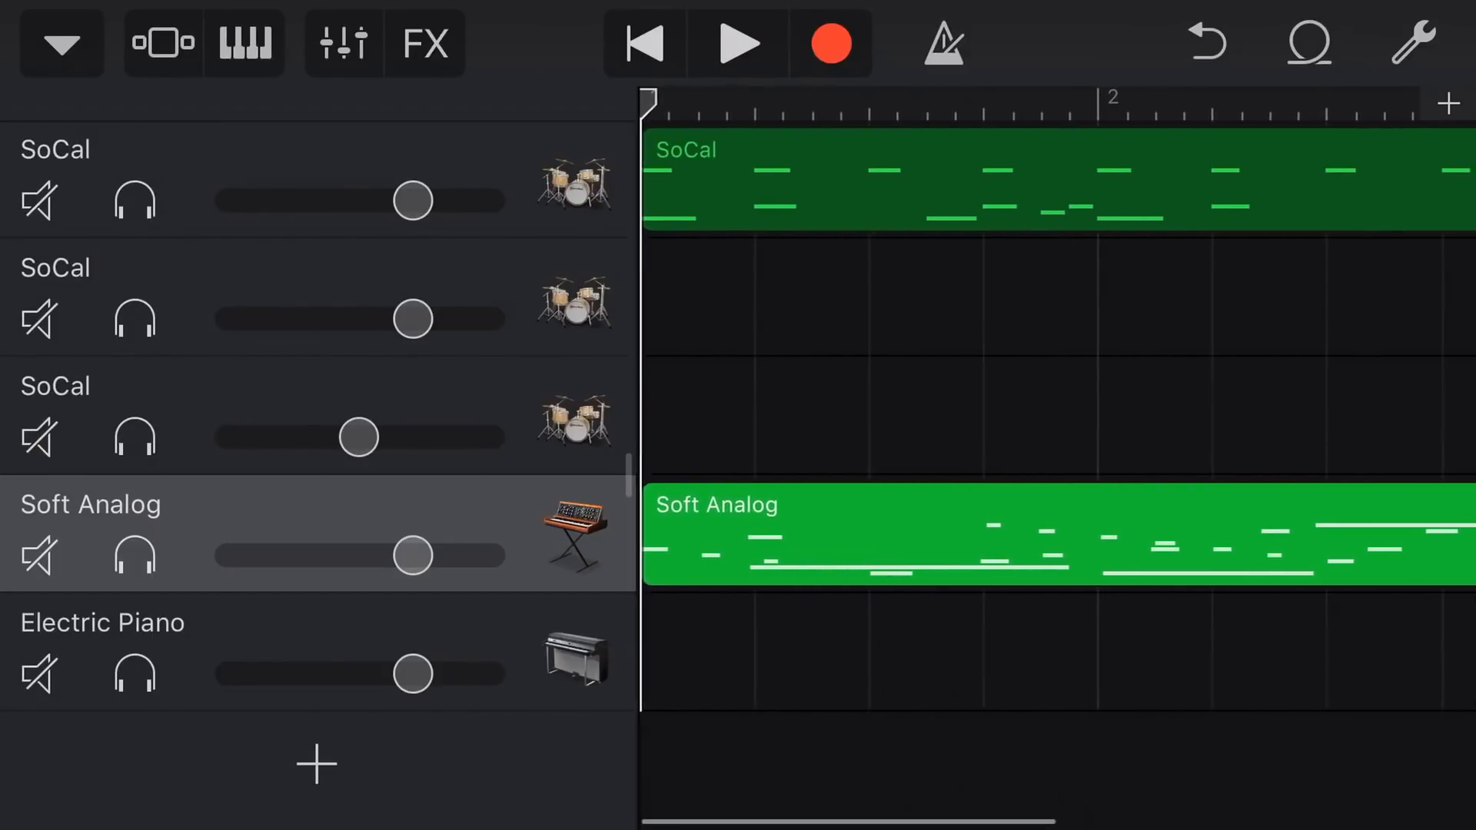
scroll(1056, 462, "down", 5)
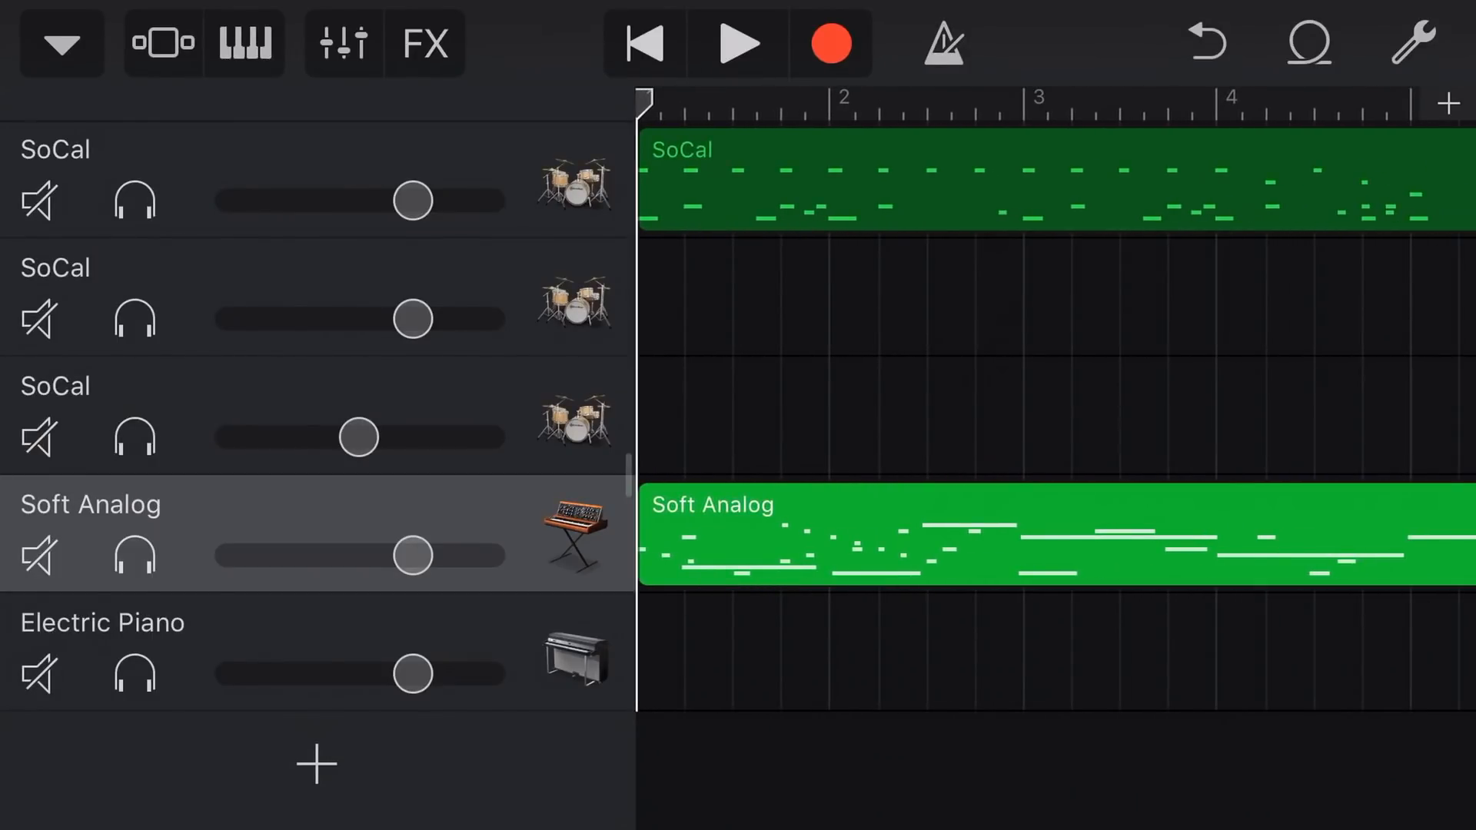